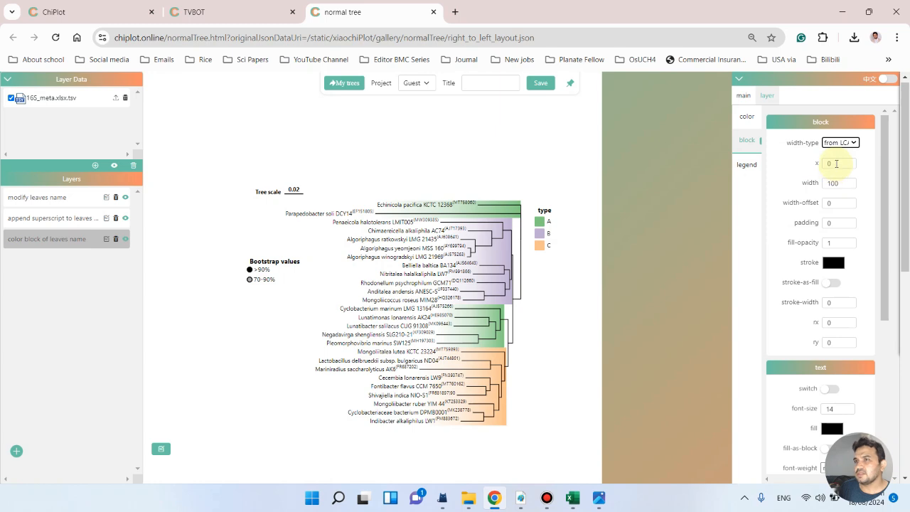
Step: Try the color block width type from branch tip to uniform end, and return it to from LCA to uniform end
left_click(839, 143)
left_click(833, 172)
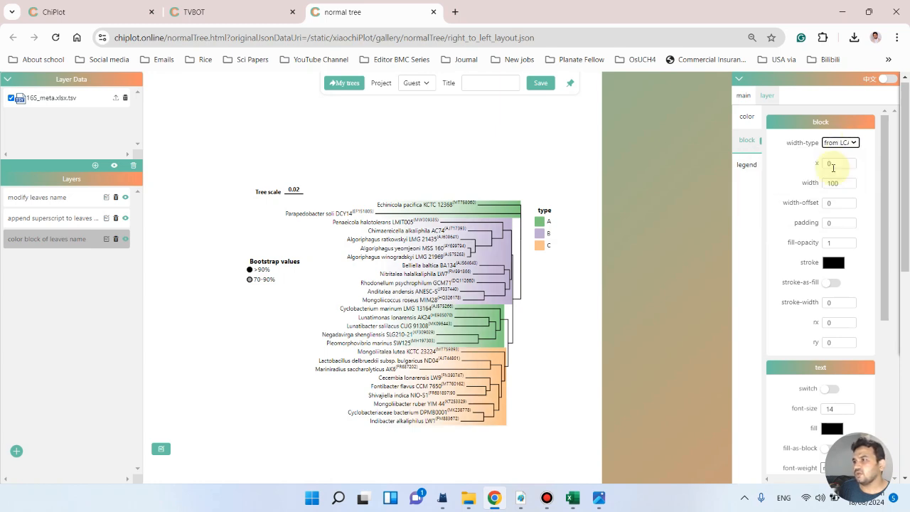
left_click(839, 143)
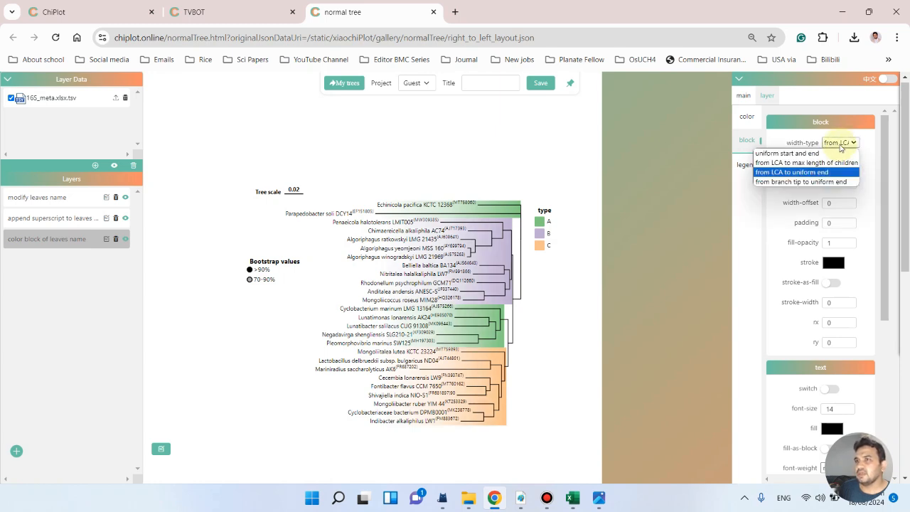
left_click(829, 182)
left_click(840, 143)
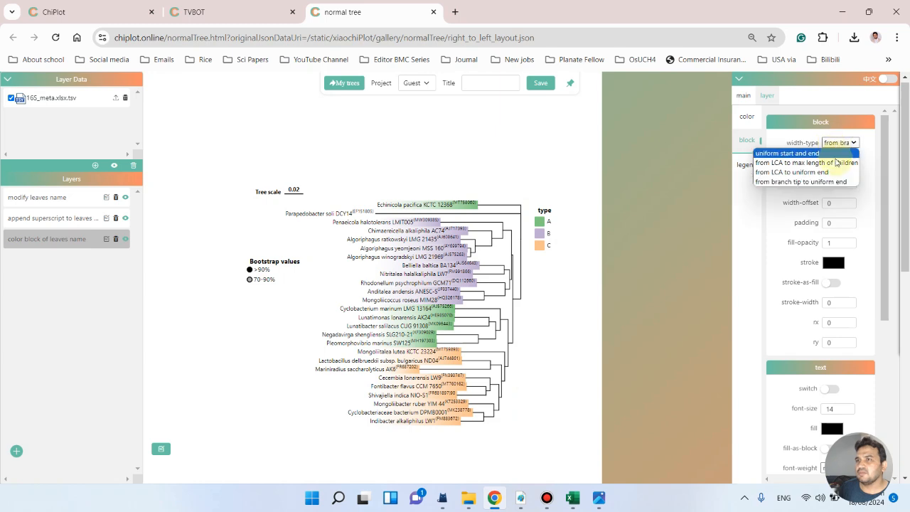
left_click(835, 170)
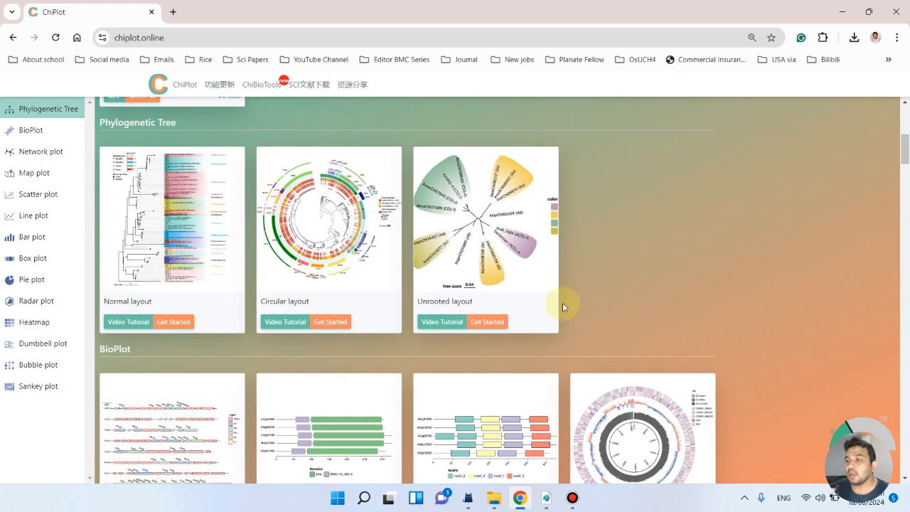
Step: Switch to Adobe Acrobat and view the example trees in example (2).pdf, example (3).pdf and example (4).pdf
mouse_move(546, 497)
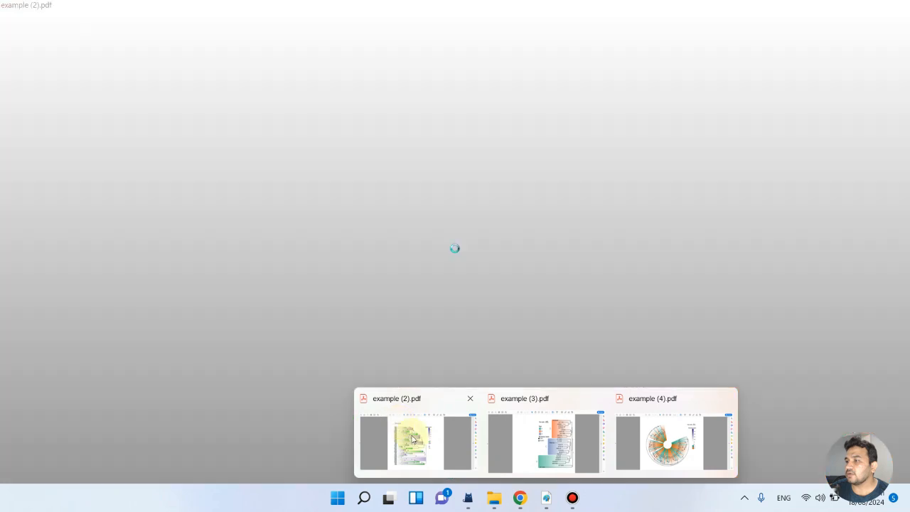
left_click(523, 448)
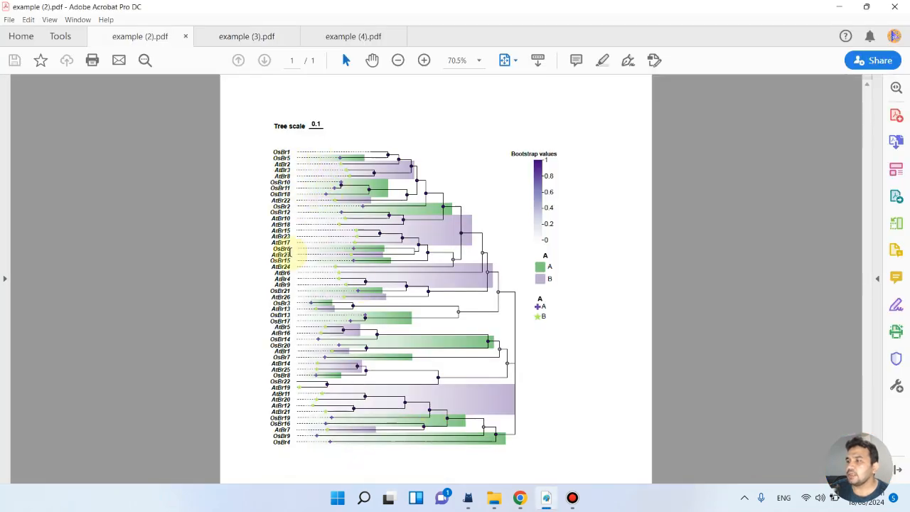
left_click(265, 38)
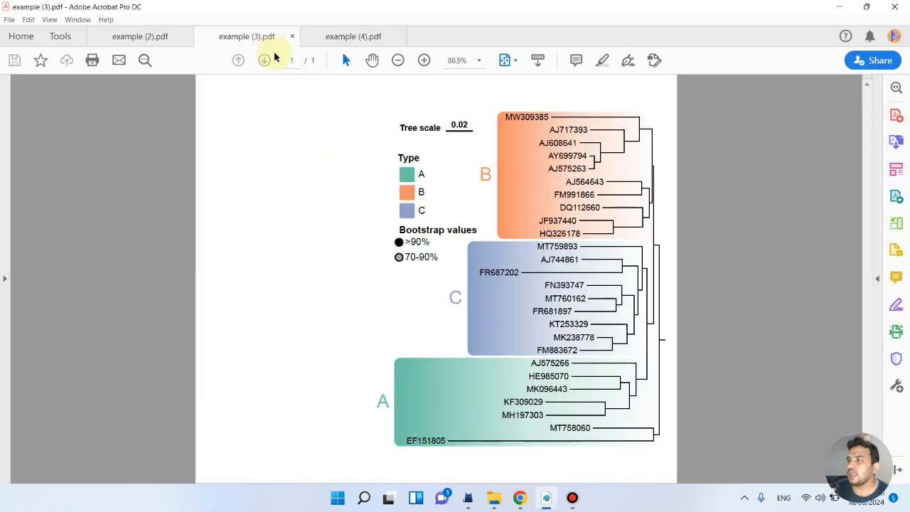
left_click(331, 37)
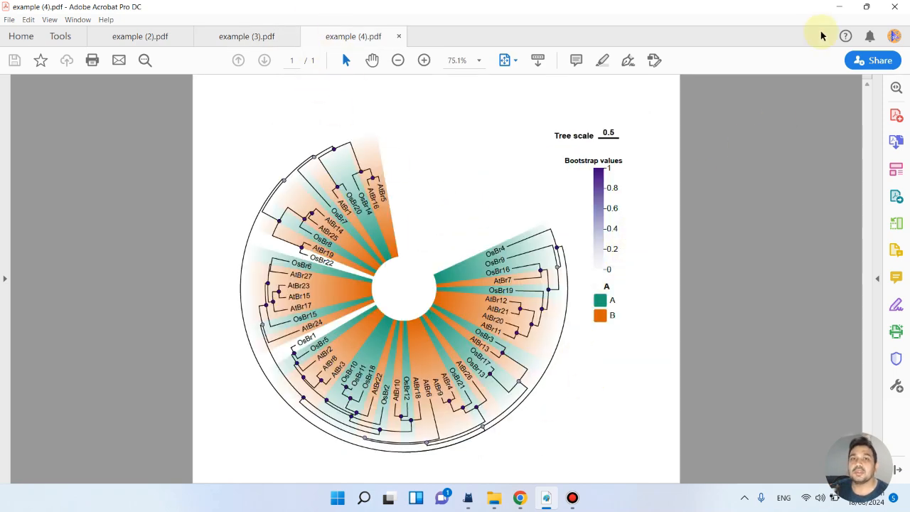
left_click(841, 16)
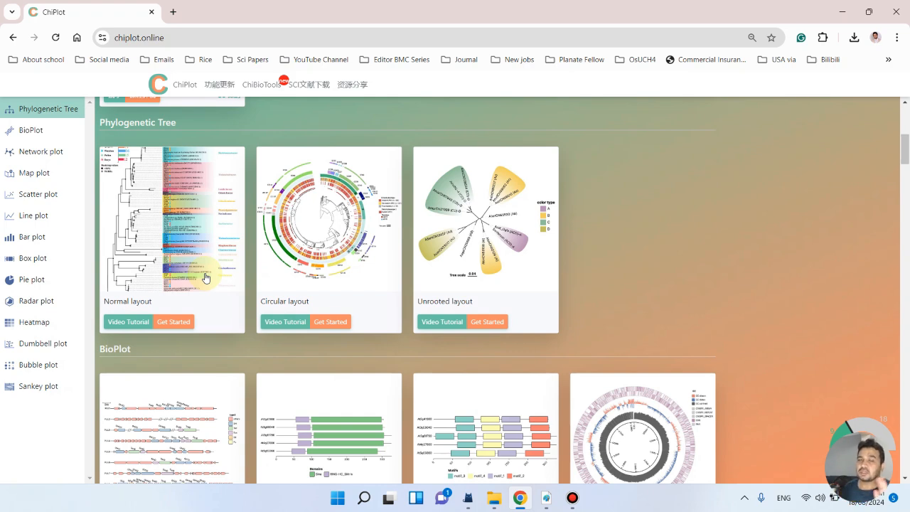
Step: Open the Normal layout phylogenetic tree tool from ChiPlot and examine the example trees on the TVBOT page
left_click(178, 324)
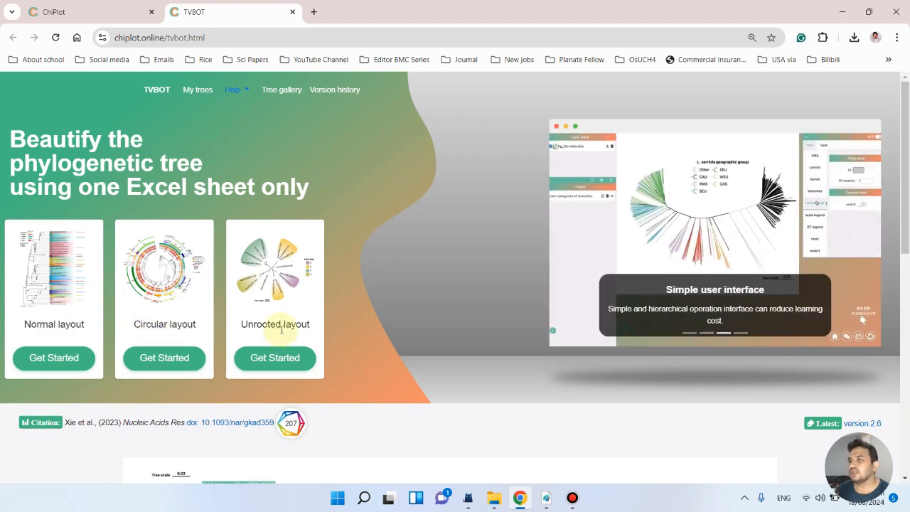
scroll(281, 328, "down", 5)
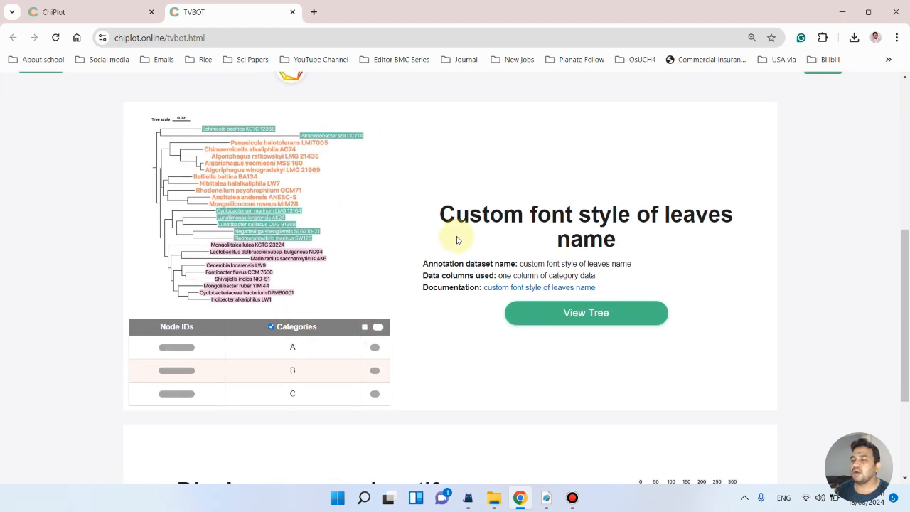
scroll(462, 270, "down", 2)
scroll(467, 283, "down", 3)
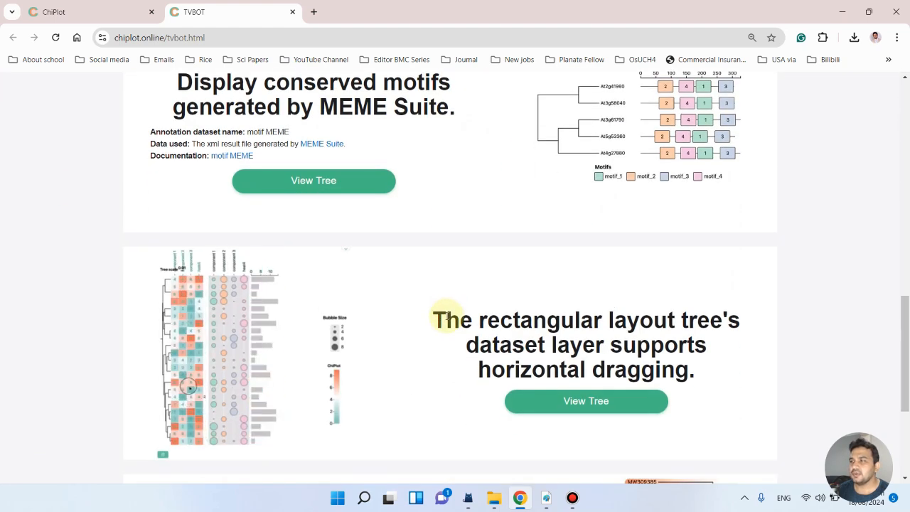
scroll(471, 264, "up", 2)
scroll(298, 281, "down", 1)
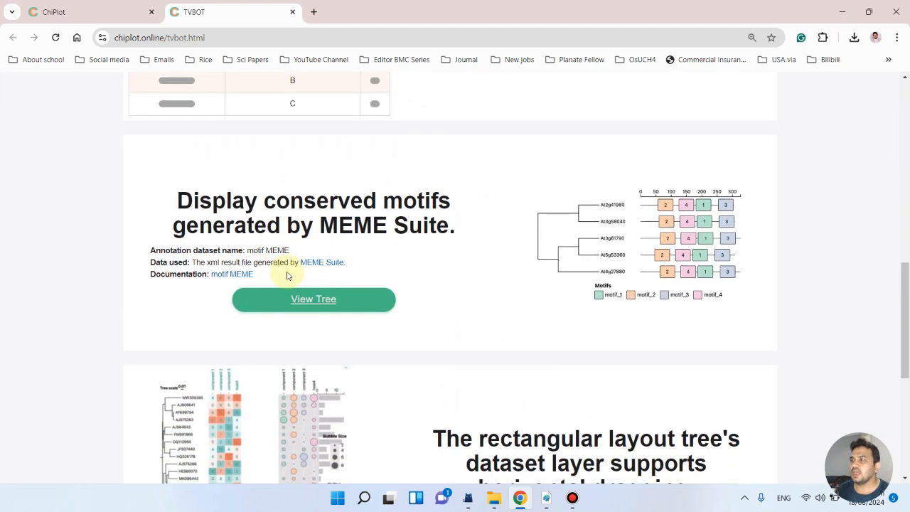
scroll(355, 242, "down", 3)
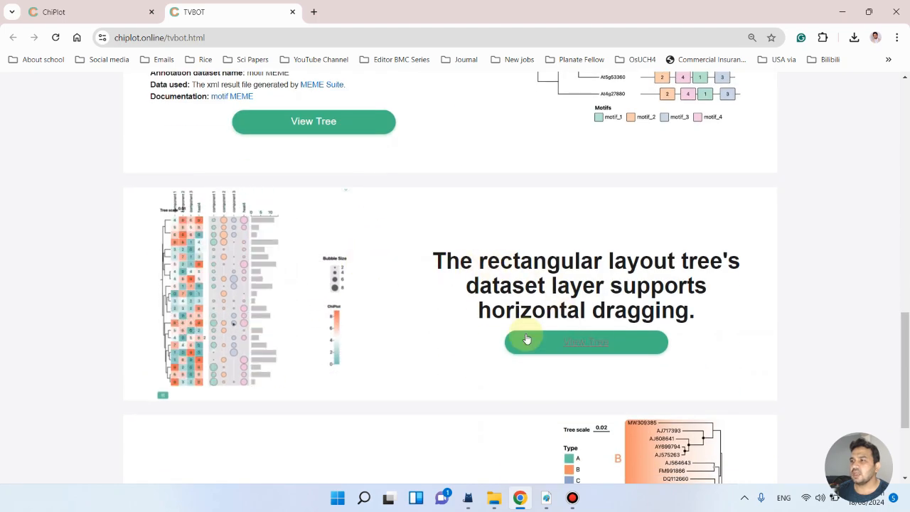
scroll(270, 310, "down", 4)
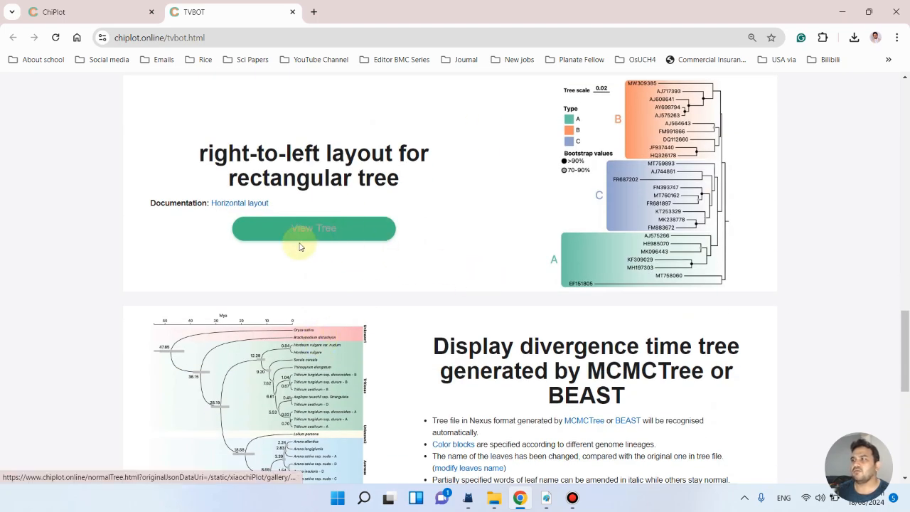
scroll(401, 246, "down", 2)
scroll(400, 251, "down", 2)
scroll(420, 285, "up", 1)
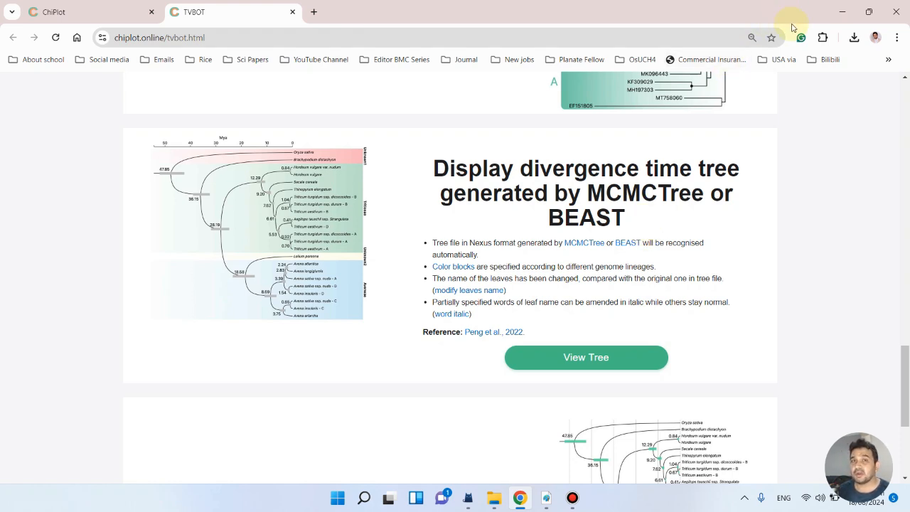
Step: Switch to File Explorer and open the phylogenetic analysis folder inside the Bromo domain video folder
left_click(841, 12)
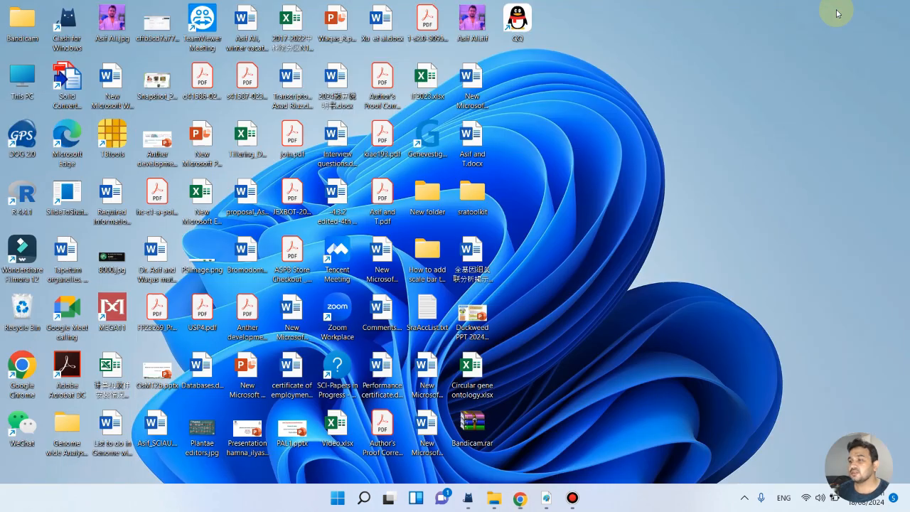
mouse_move(495, 502)
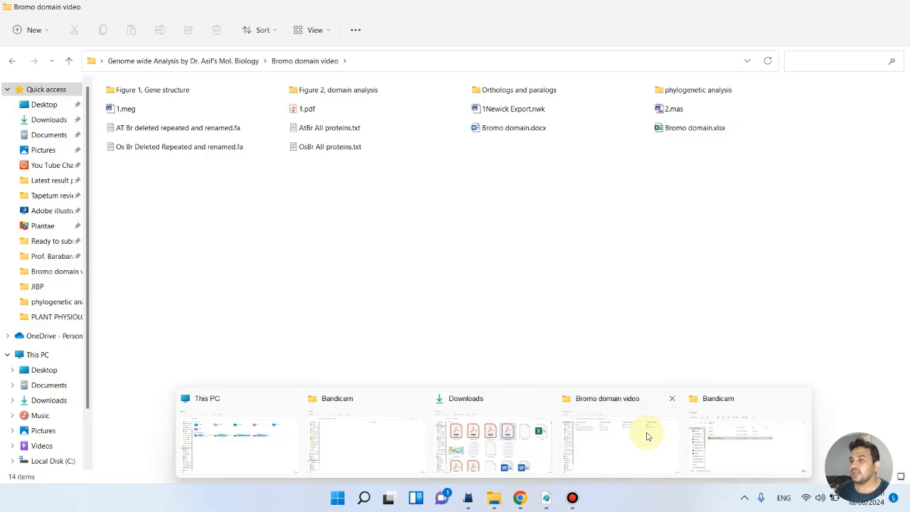
left_click(646, 436)
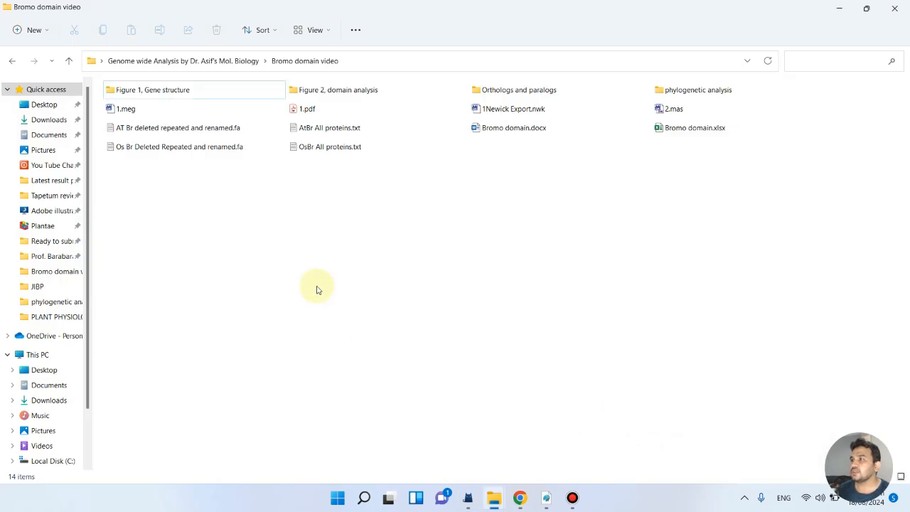
left_click(322, 32)
left_click(321, 57)
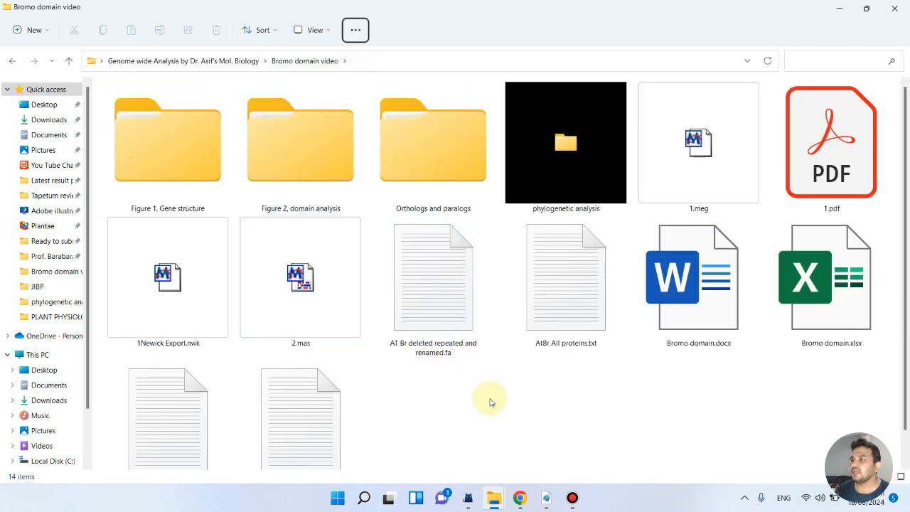
double_click(568, 137)
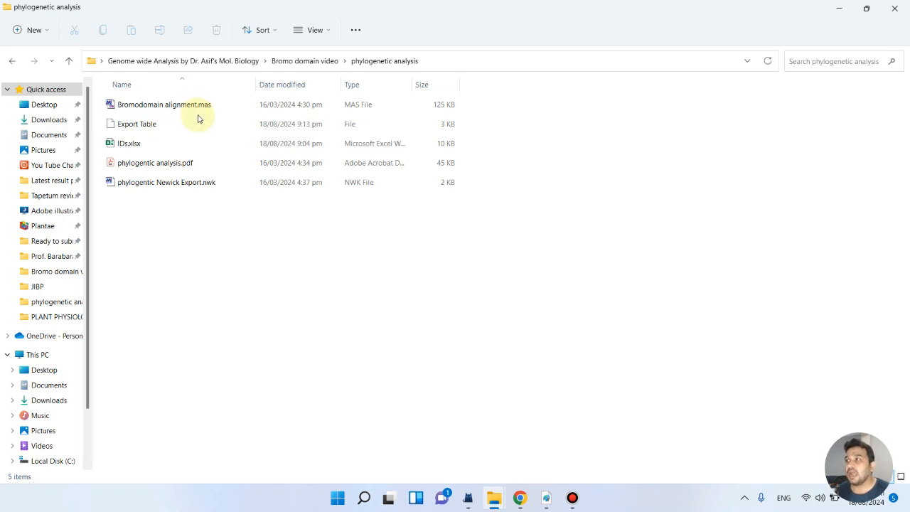
Step: Open Bromodomain alignment.mas in MEGA to view the protein sequence alignment, and close MEGA again
left_click(200, 111)
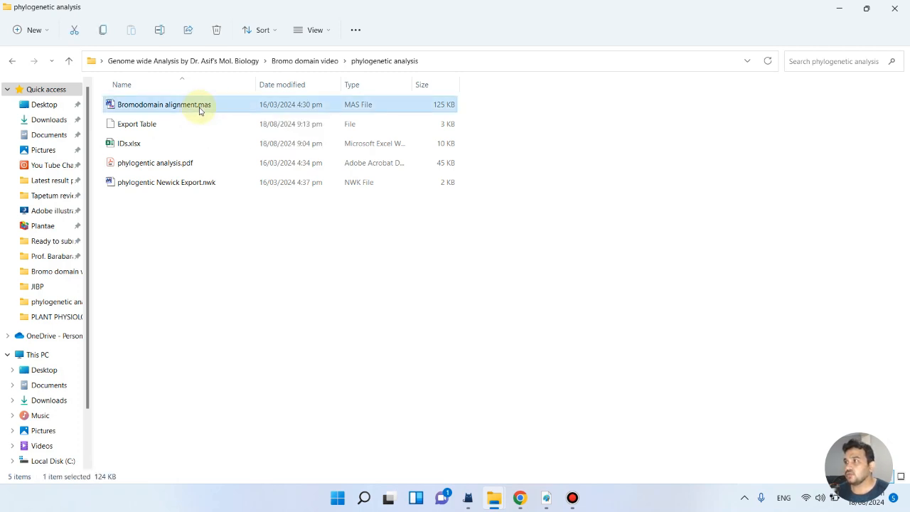
double_click(200, 111)
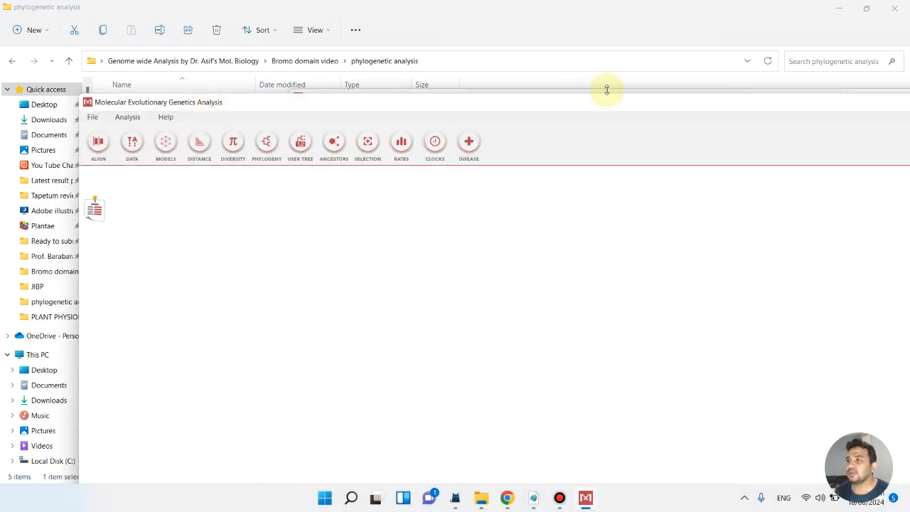
left_click(94, 208)
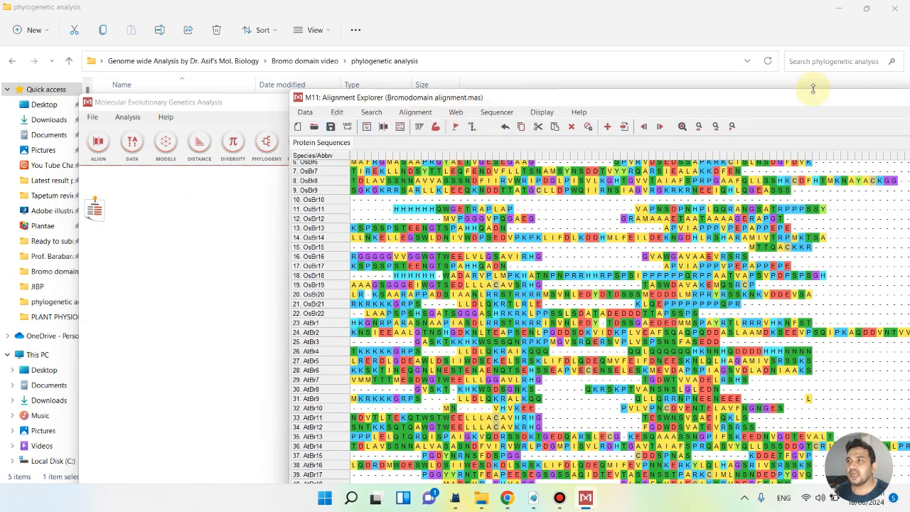
left_click_drag(782, 102, 431, 106)
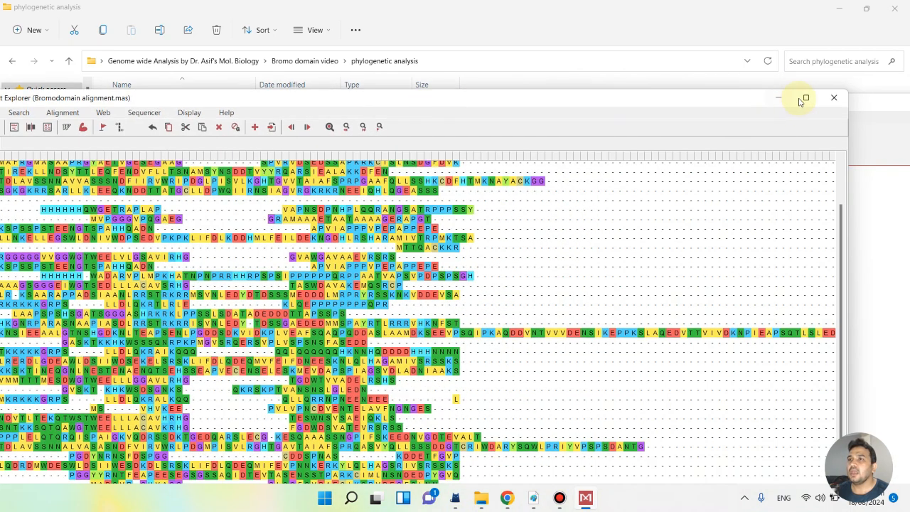
left_click(828, 105)
left_click_drag(867, 99, 635, 109)
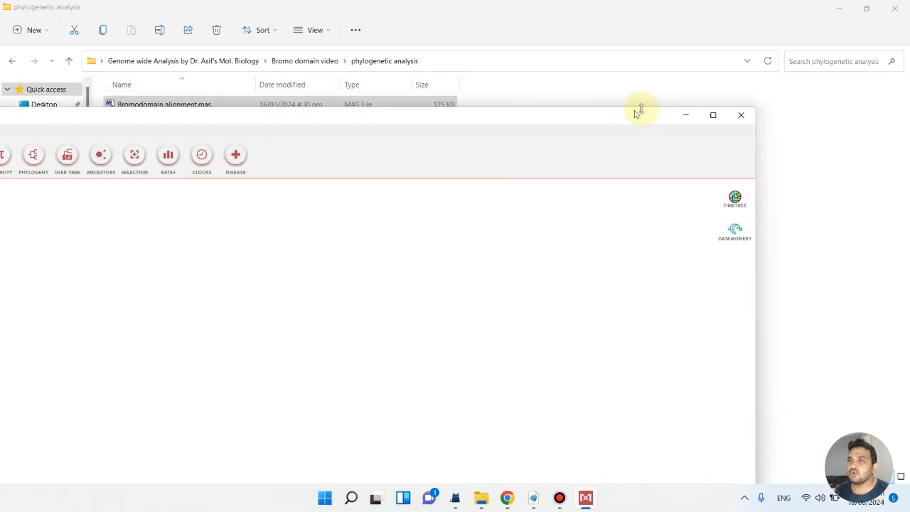
left_click(741, 113)
Step: Open phylogentic Newick Export.nwk in MEGA to view the tree and its export options, and close it discarding the results
left_click(190, 186)
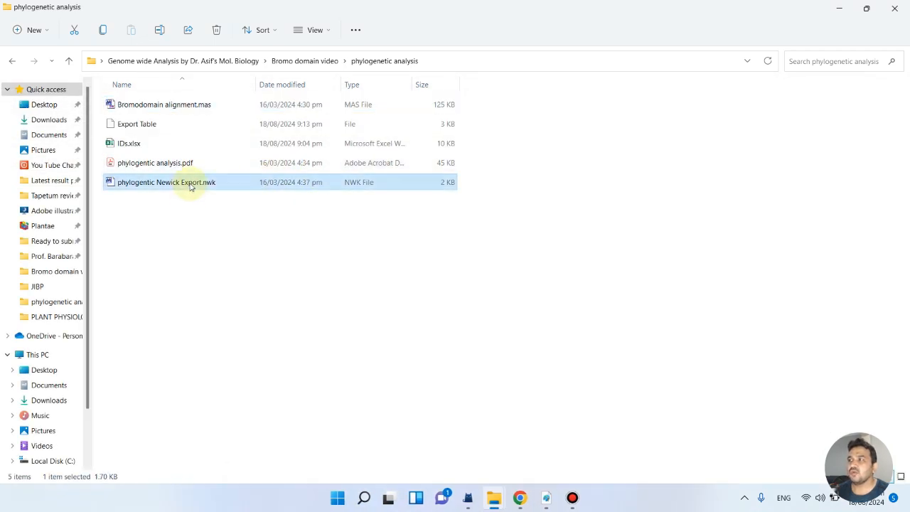
double_click(190, 186)
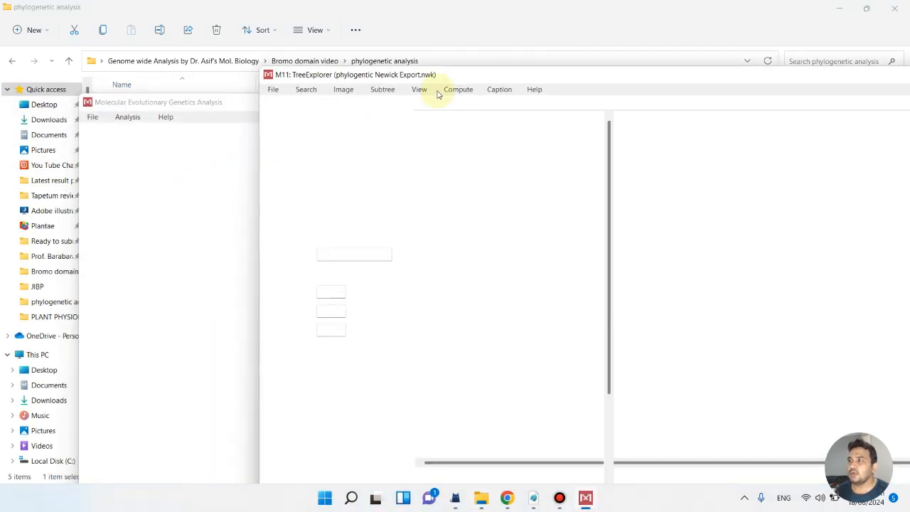
left_click(579, 74)
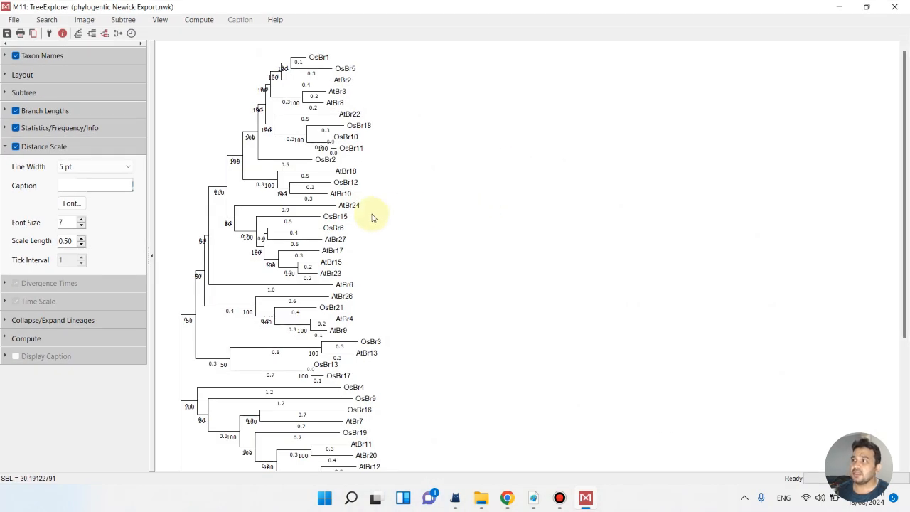
left_click(6, 20)
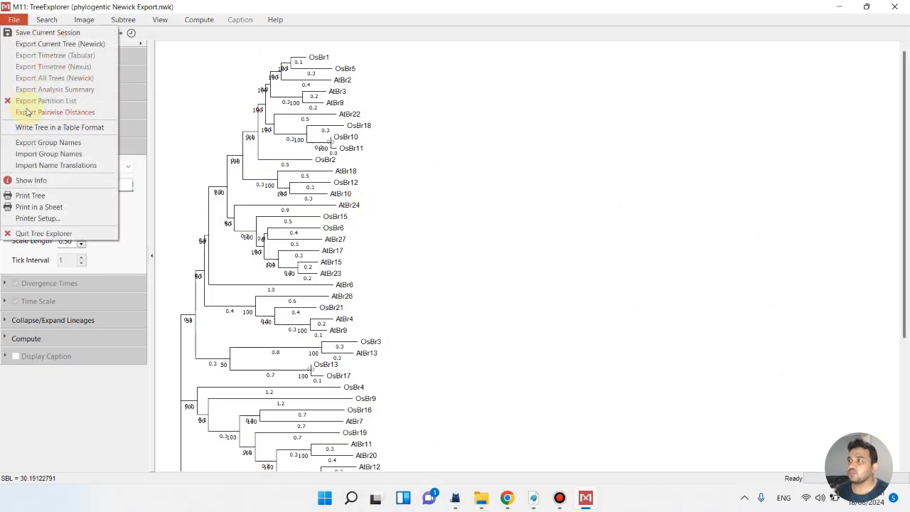
left_click(890, 8)
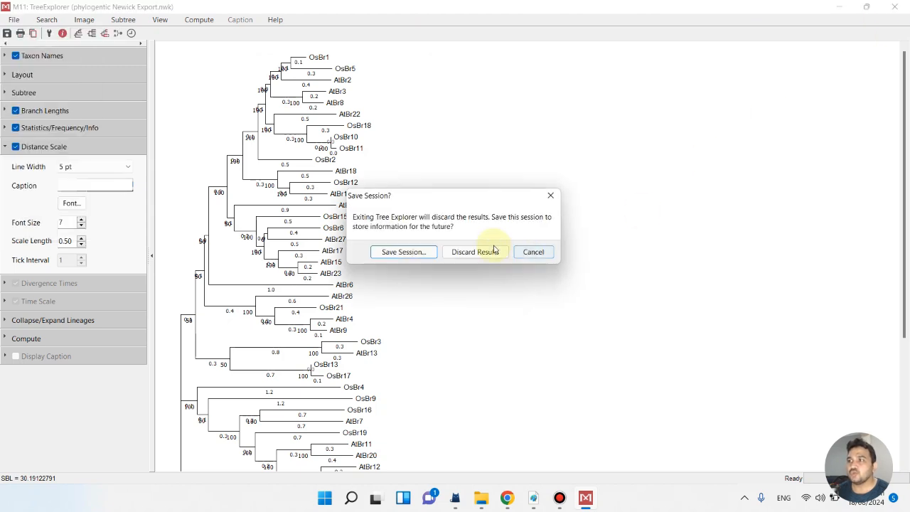
left_click(457, 255)
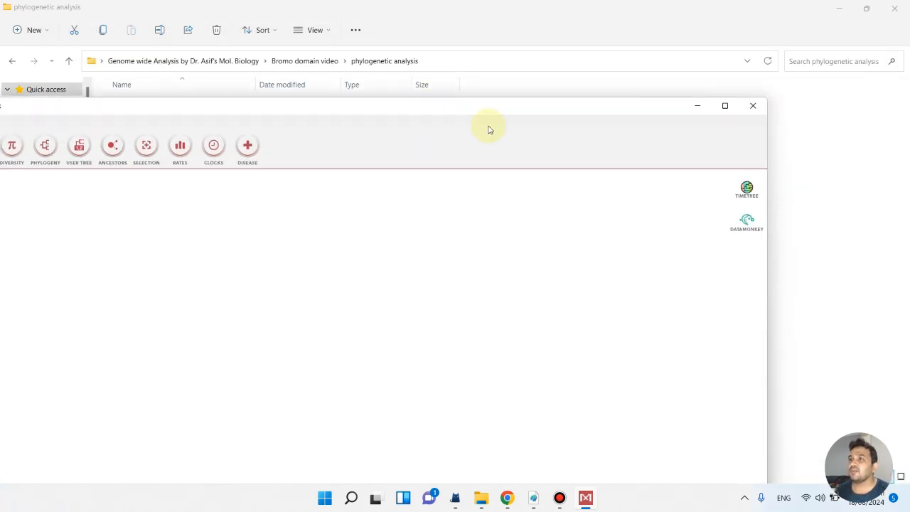
left_click(708, 108)
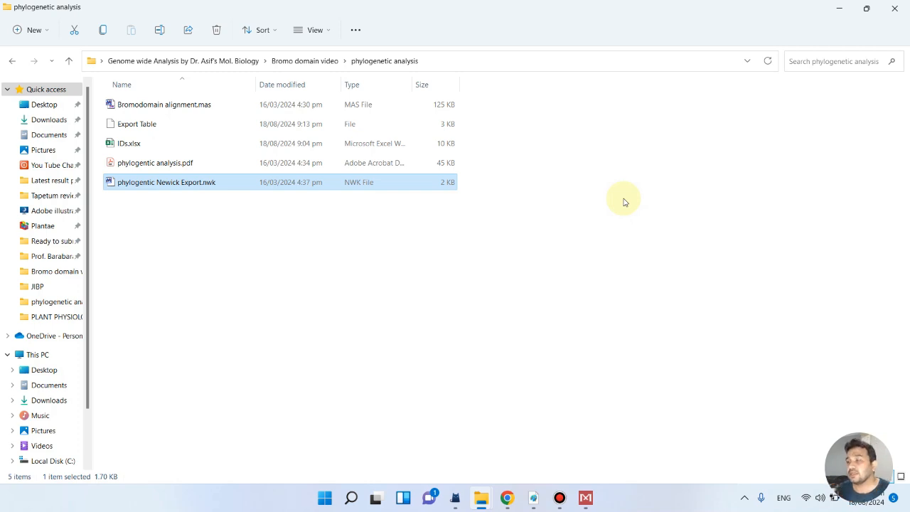
Step: Switch back to the TVBOT page in Chrome and open the Normal layout tree tool
left_click(507, 497)
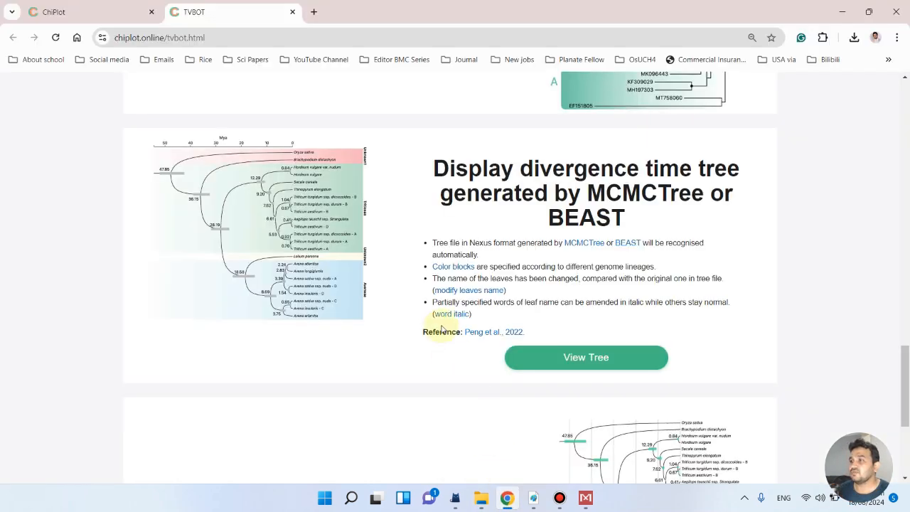
scroll(343, 239, "up", 3)
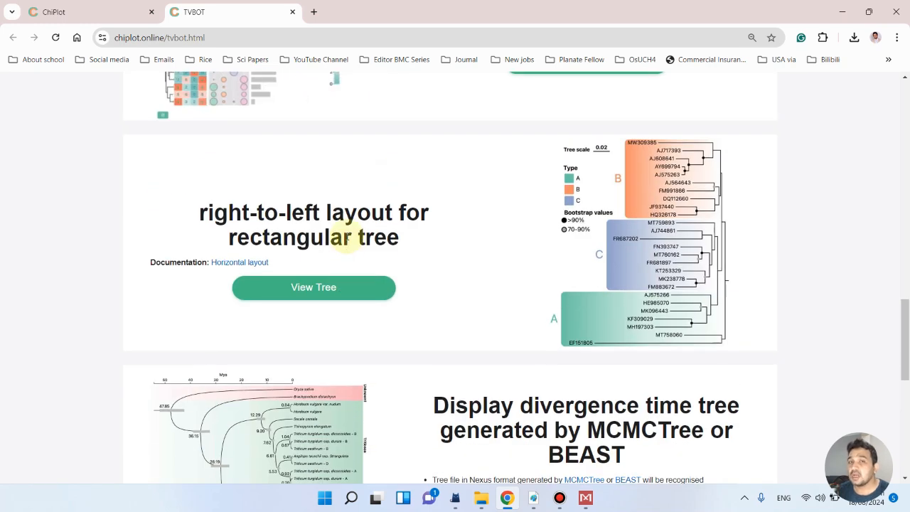
scroll(426, 272, "up", 9)
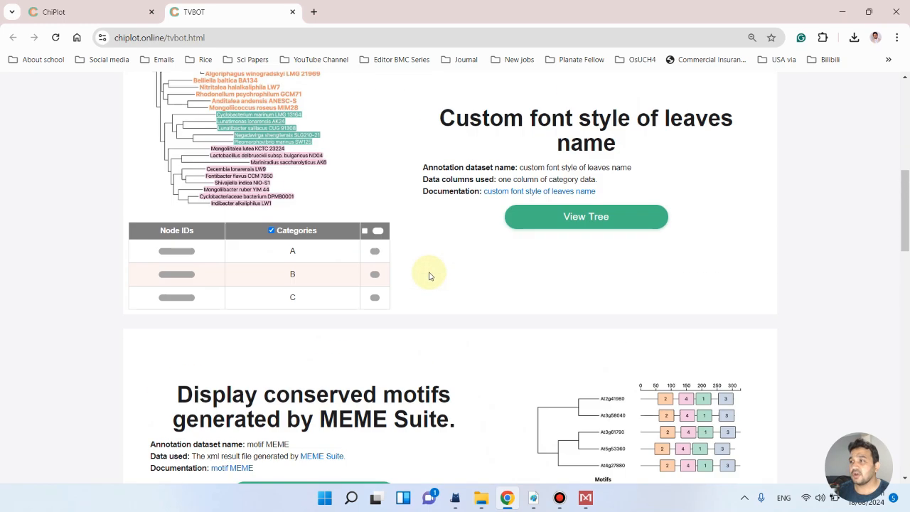
scroll(429, 276, "up", 2)
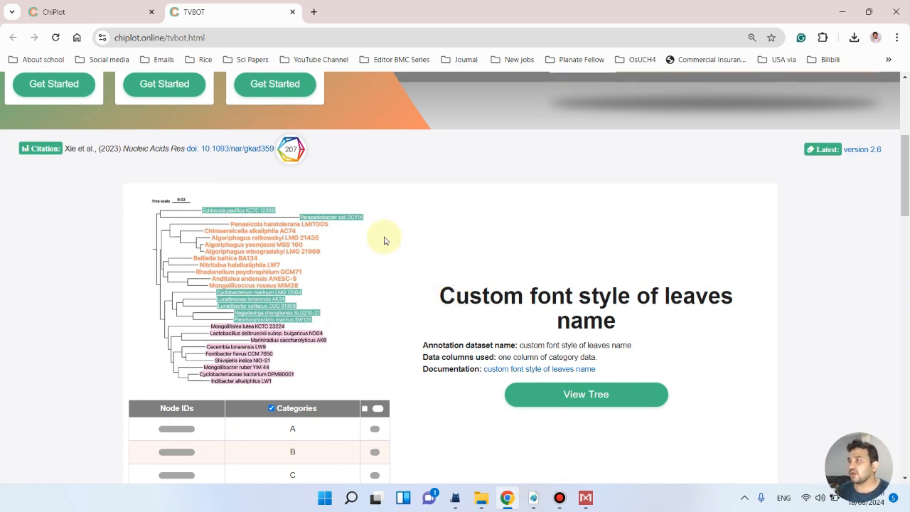
scroll(361, 302, "up", 3)
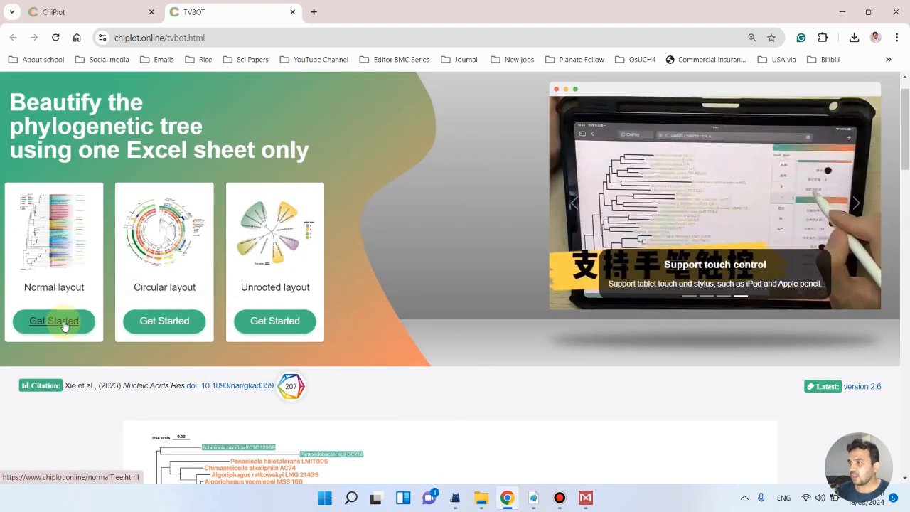
left_click(61, 323)
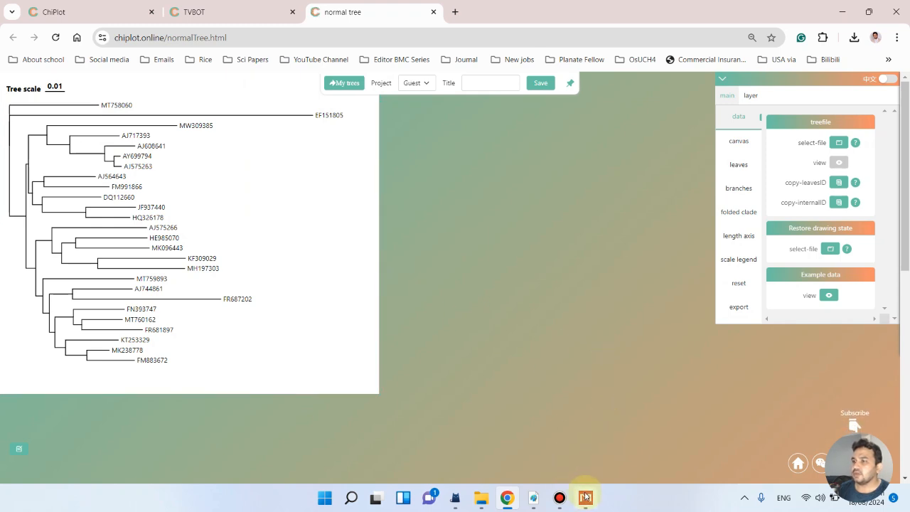
Step: Close the MEGA11 window and locate phylogentic Newick Export.nwk in the phylogenetic analysis folder, returning to the normal tree page in Chrome
mouse_move(587, 487)
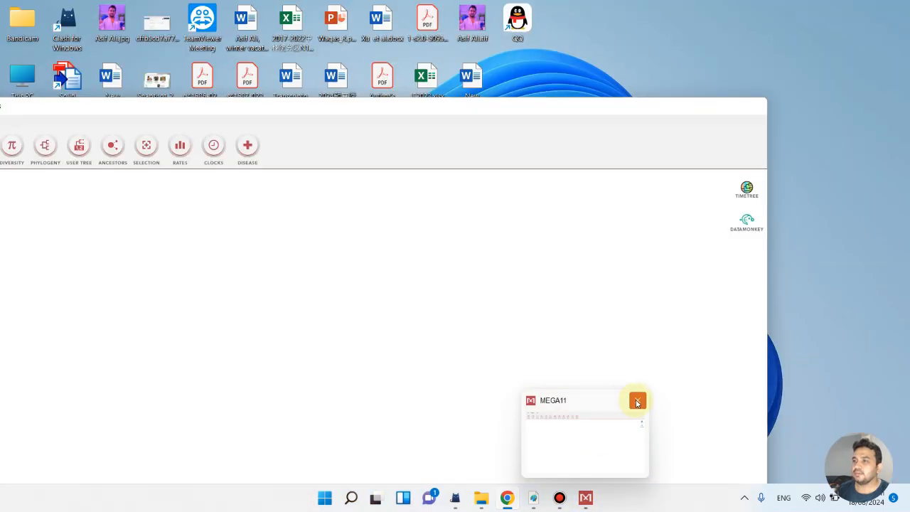
left_click(637, 403)
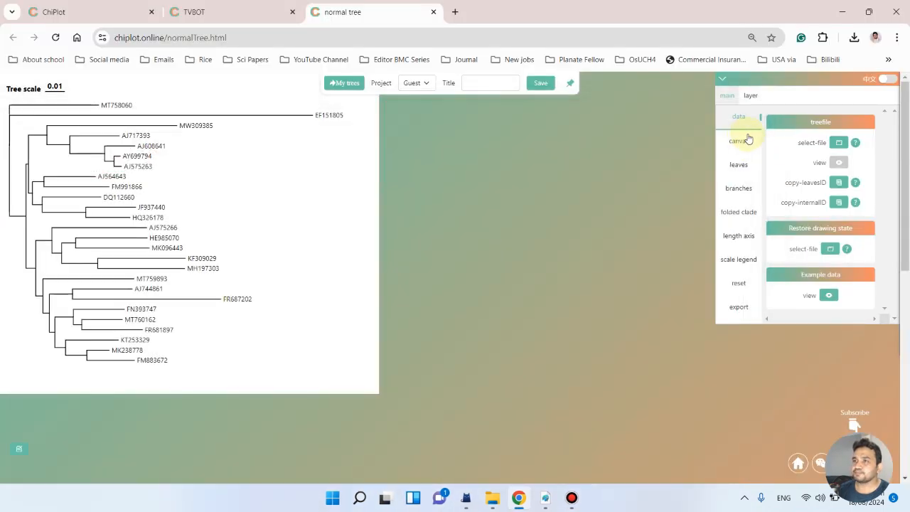
mouse_move(501, 502)
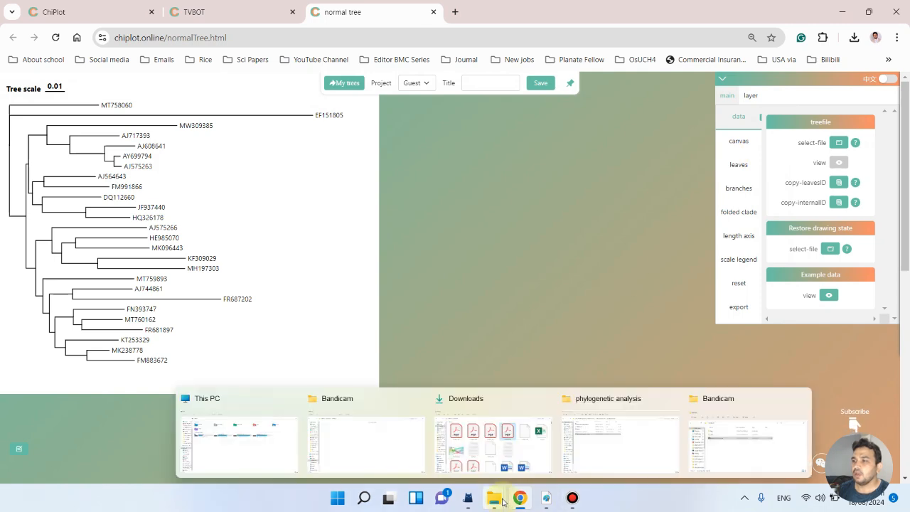
left_click(645, 443)
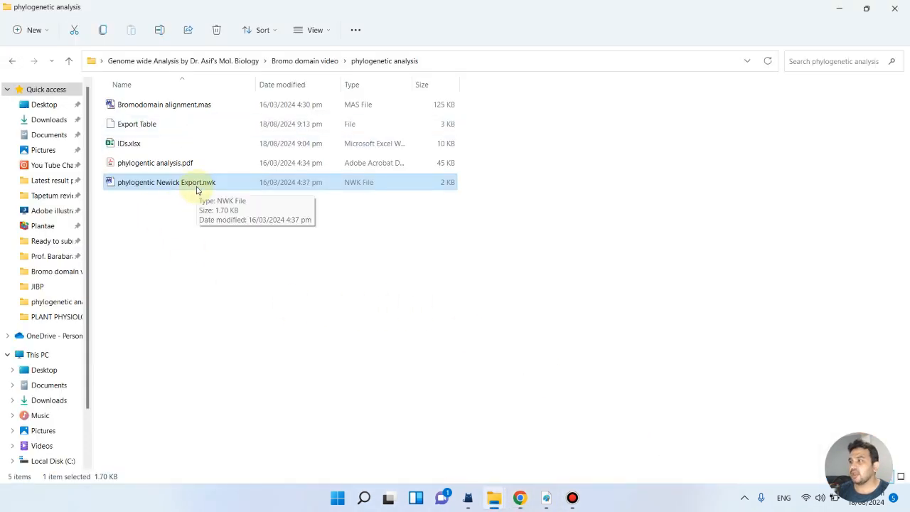
left_click(521, 498)
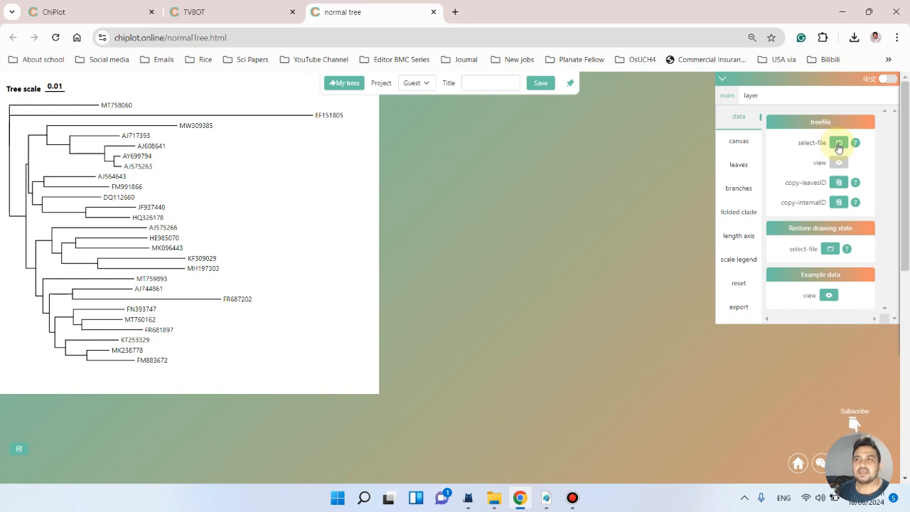
Step: Load phylogentic Newick Export.nwk from the phylogenetic analysis folder as the tree file
left_click(838, 145)
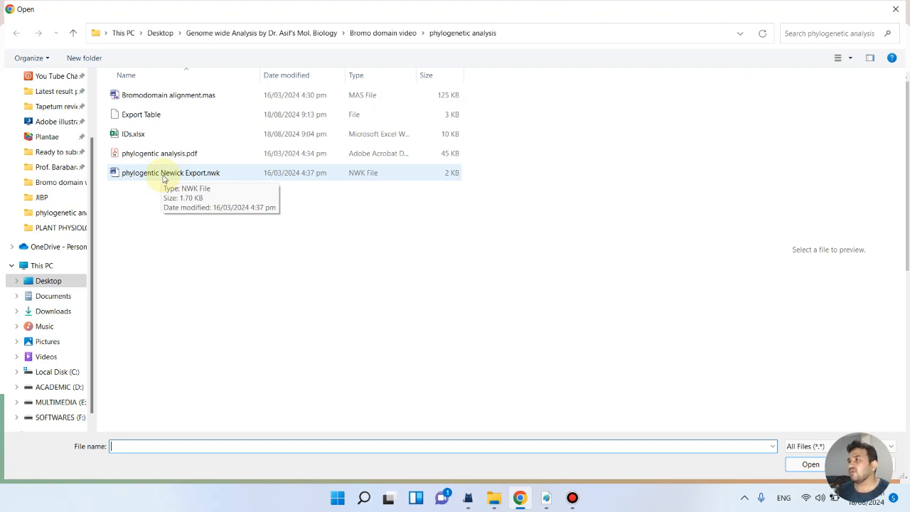
left_click(163, 178)
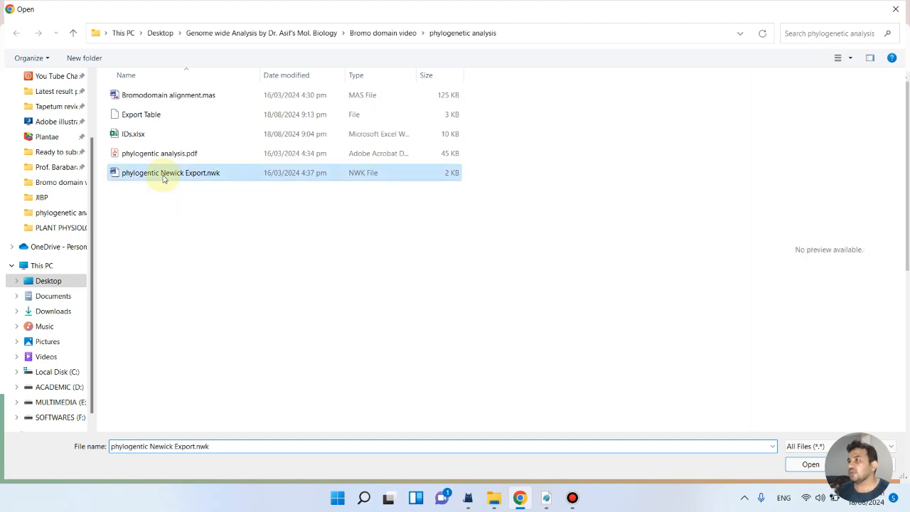
left_click(812, 465)
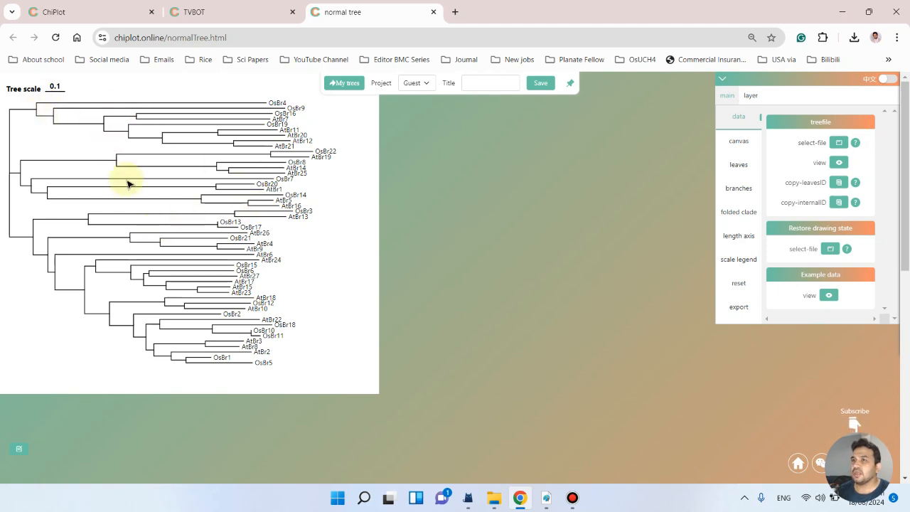
Step: Increase the canvas height to 917 to spread out the tree's leaves
left_click(738, 146)
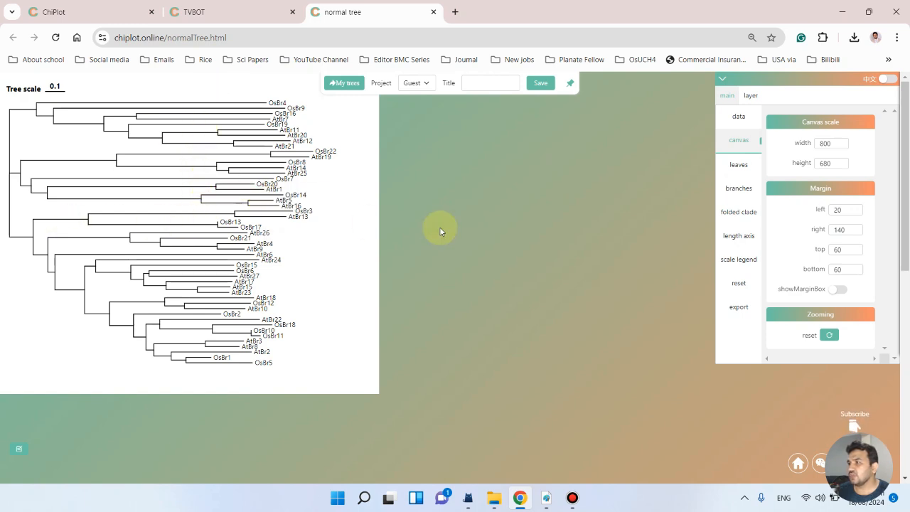
mouse_move(266, 244)
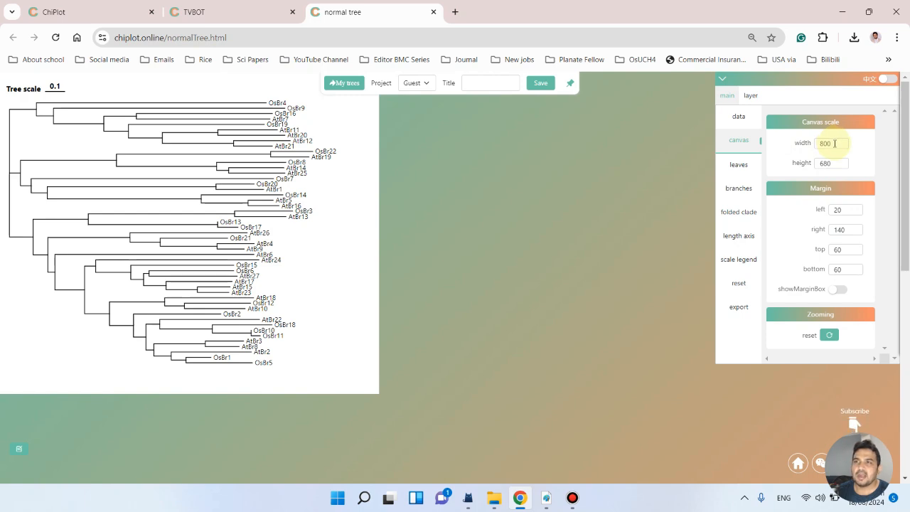
double_click(834, 142)
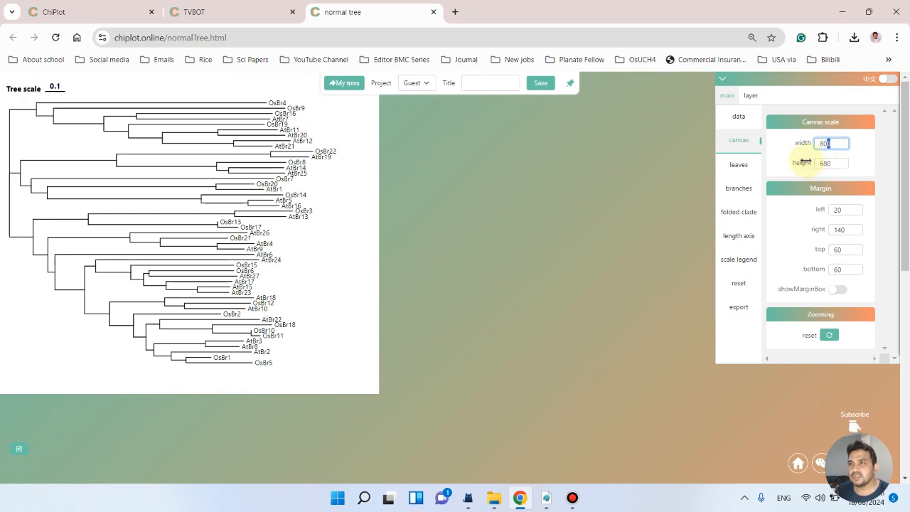
left_click_drag(799, 165, 842, 162)
scroll(335, 203, "down", 3)
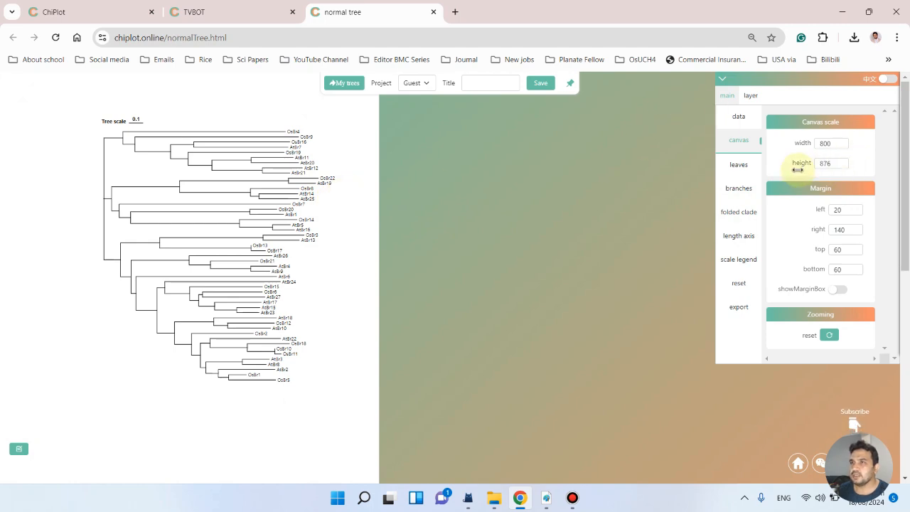
left_click_drag(798, 166, 816, 164)
scroll(278, 200, "up", 2)
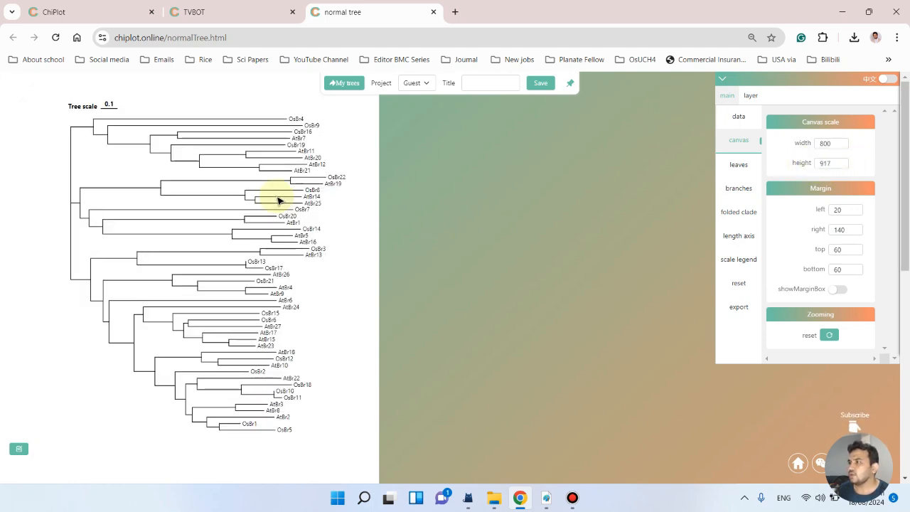
scroll(278, 201, "up", 1)
scroll(278, 200, "down", 2)
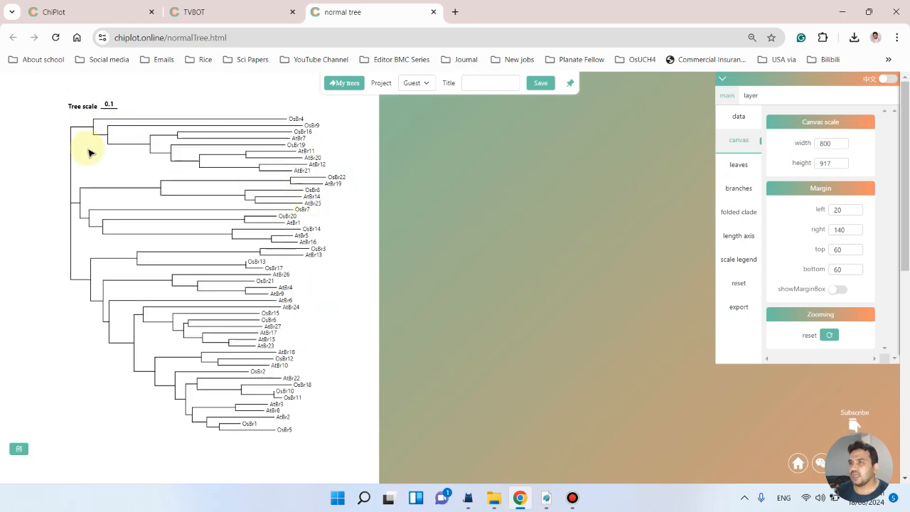
Step: Toggle the leaf labels off and on again, and set their font weight to bold
left_click(743, 167)
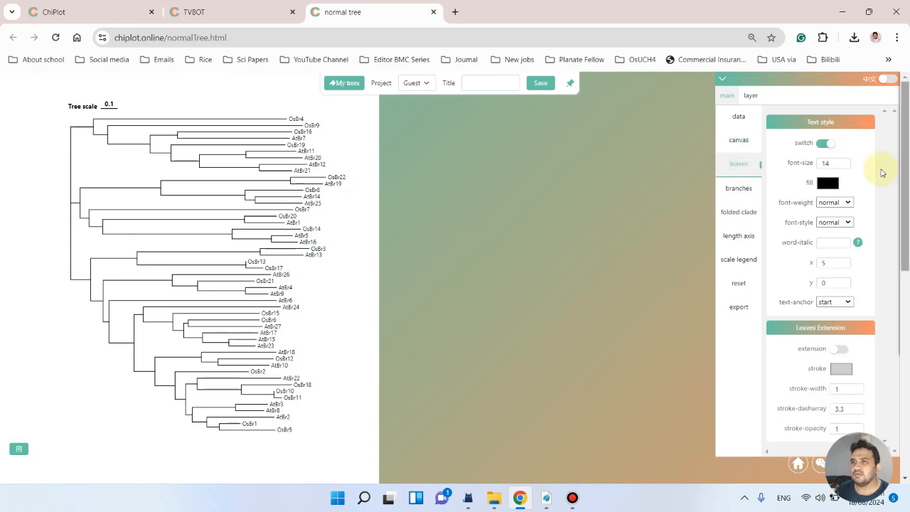
left_click(823, 145)
left_click(828, 145)
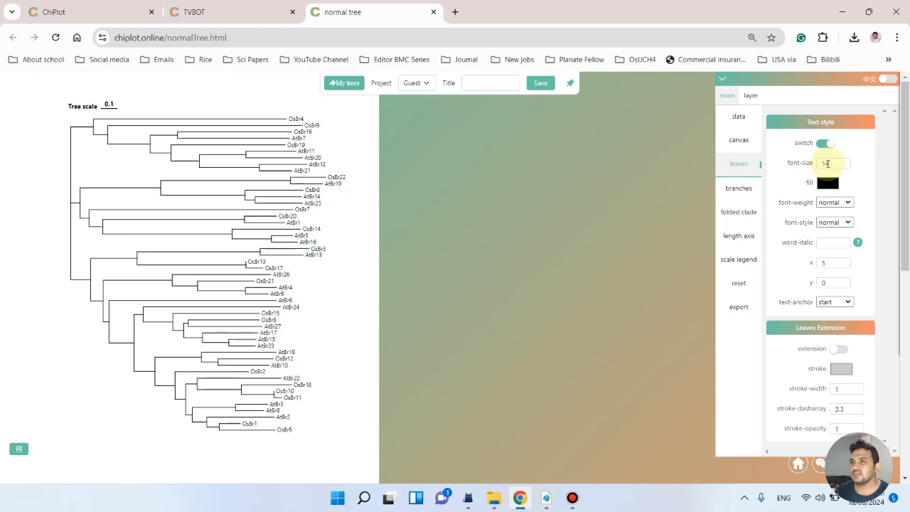
left_click(838, 204)
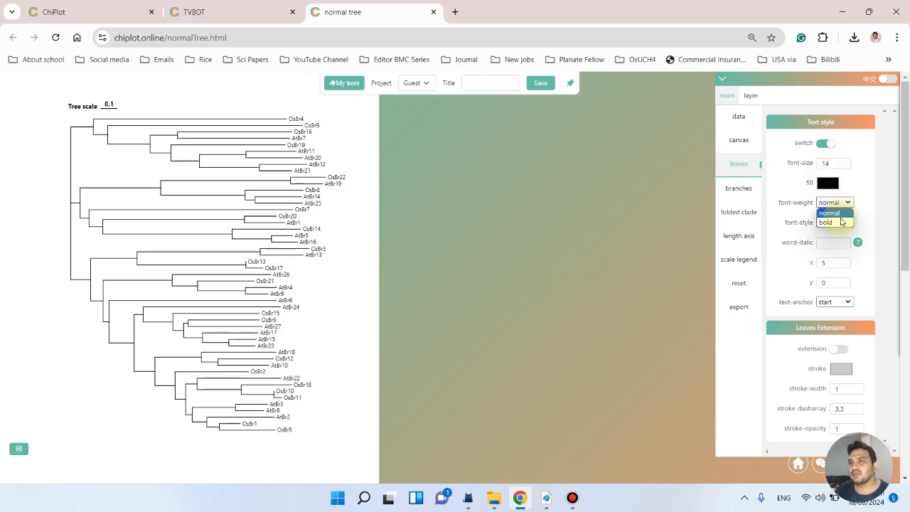
left_click(840, 221)
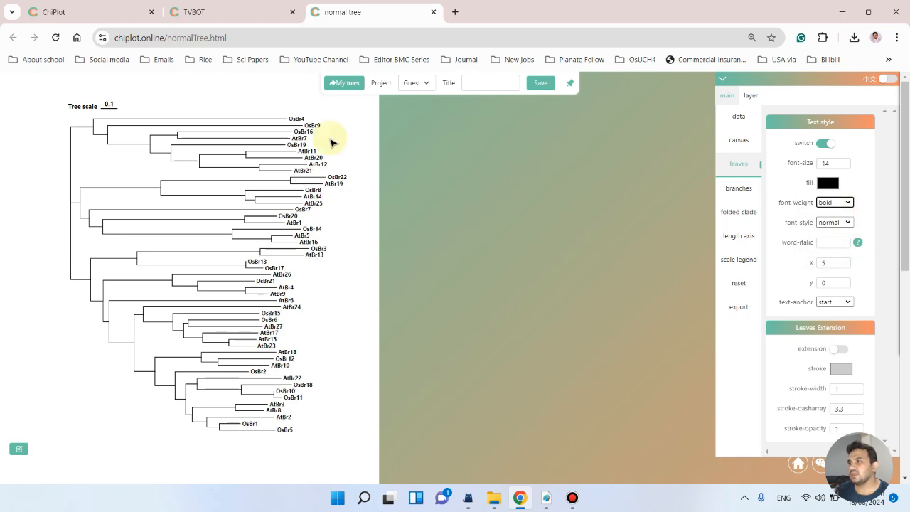
Step: Try the italic font style on the leaf labels and set it back to normal
left_click(845, 223)
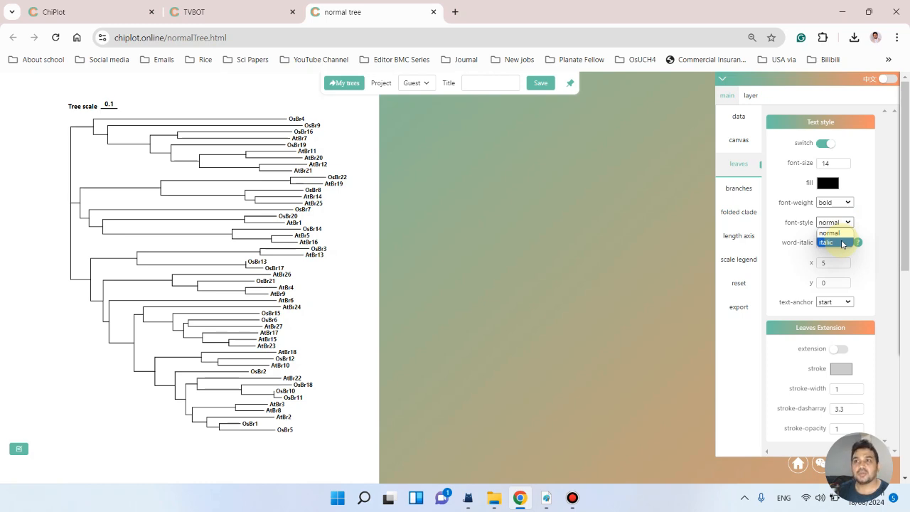
left_click(832, 242)
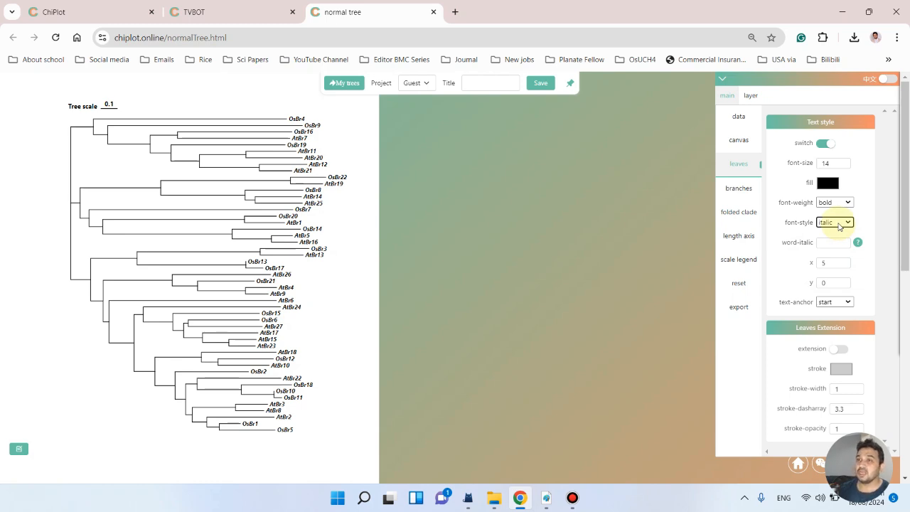
left_click(839, 224)
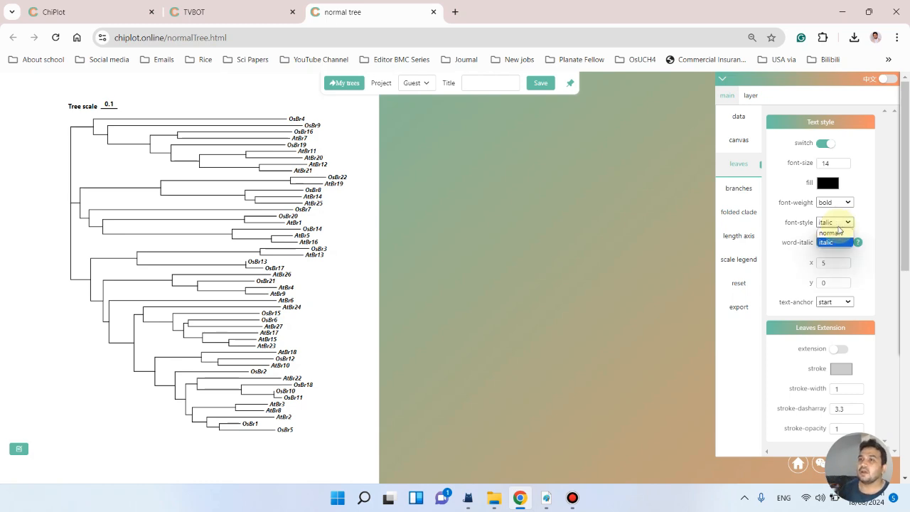
left_click(840, 233)
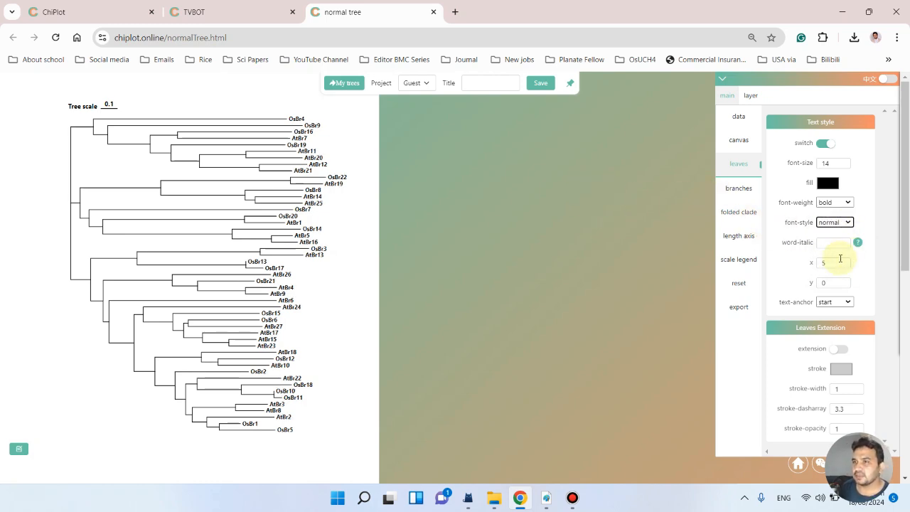
Step: Set the leaf labels' word-italic value to 1 and their x offset to 41
left_click(830, 245)
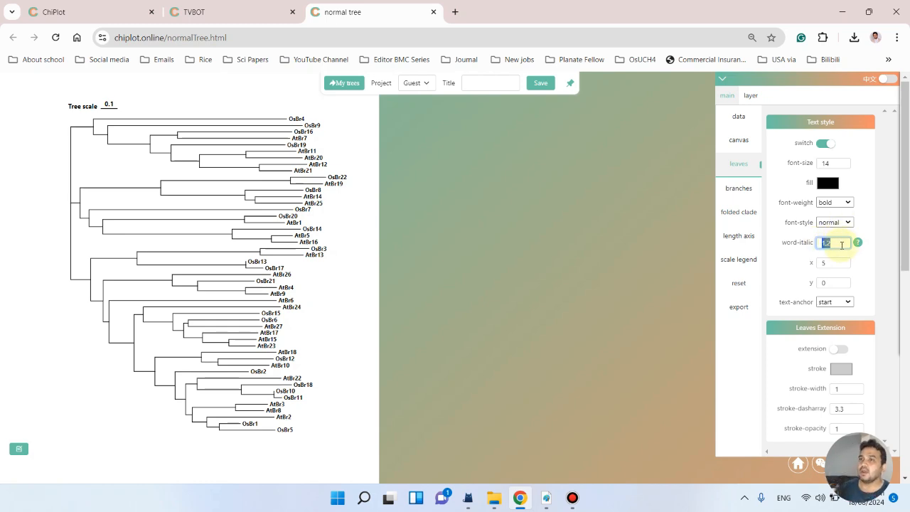
left_click(841, 244)
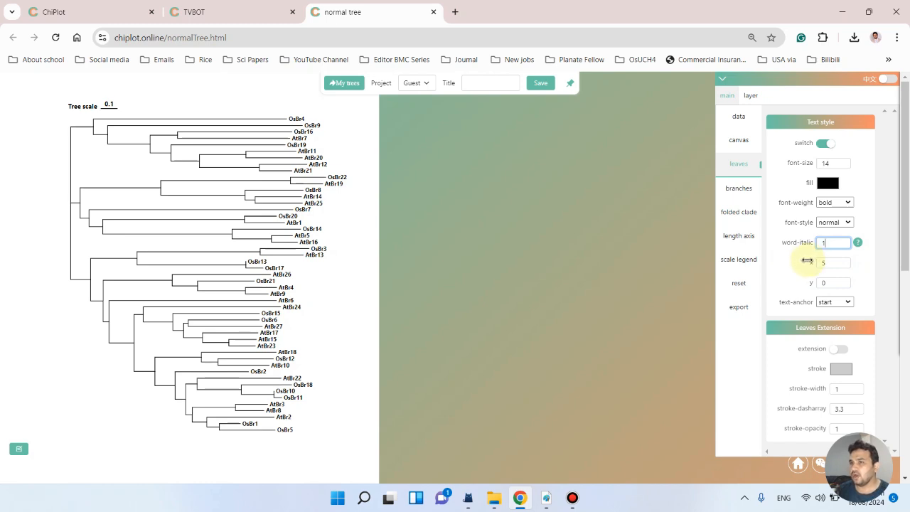
mouse_move(806, 263)
left_mouse_down()
mouse_move(824, 260)
mouse_move(802, 263)
left_mouse_up()
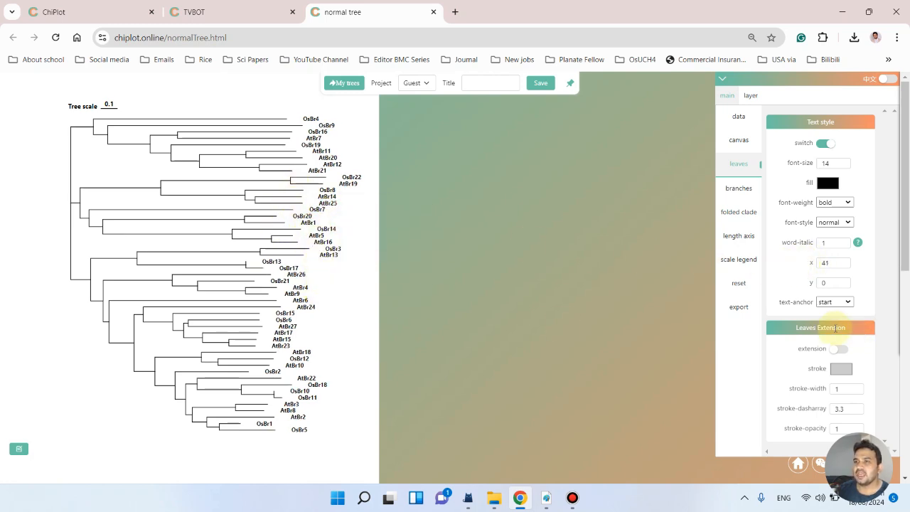
Step: Compare the middle and end text anchors on the leaf labels and settle on middle
left_click(843, 302)
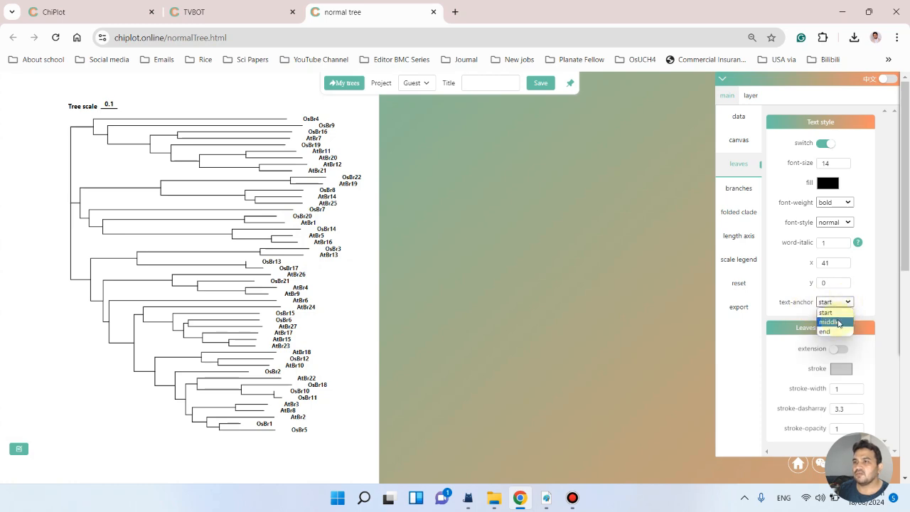
left_click(838, 322)
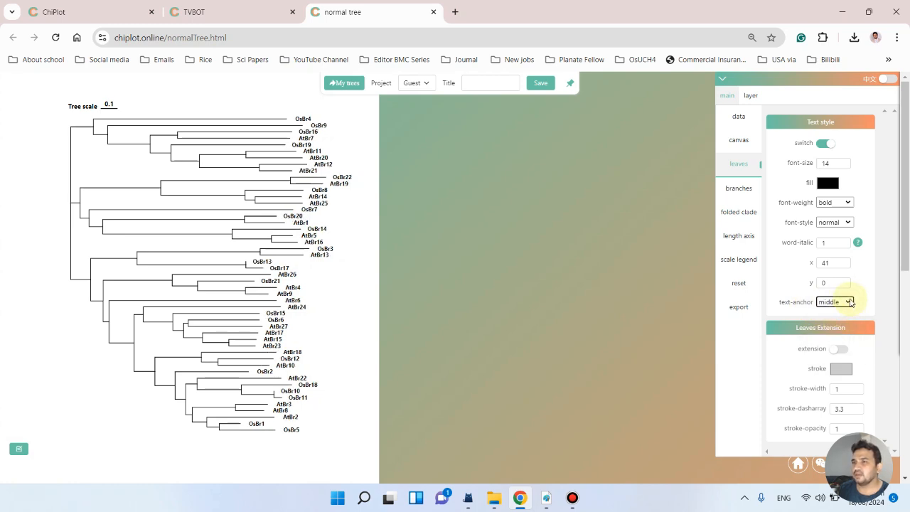
left_click(841, 302)
left_click(837, 332)
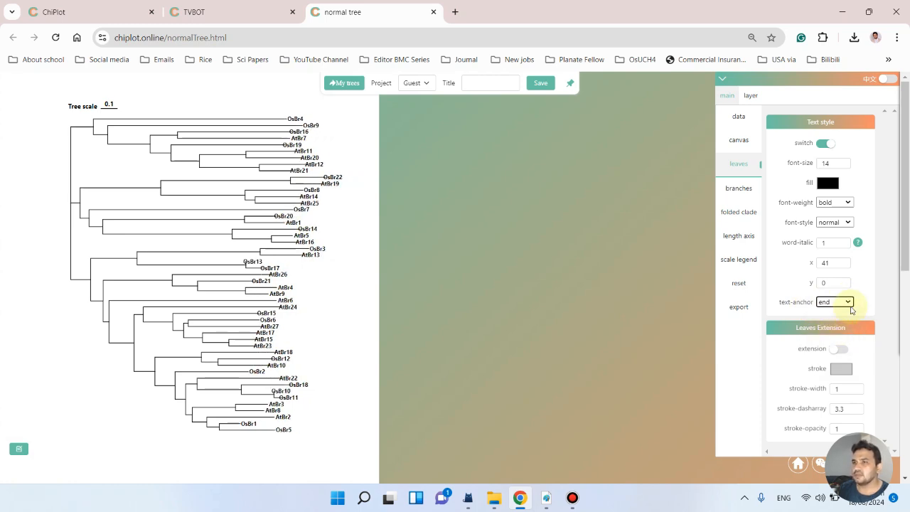
left_click(841, 301)
left_click(838, 322)
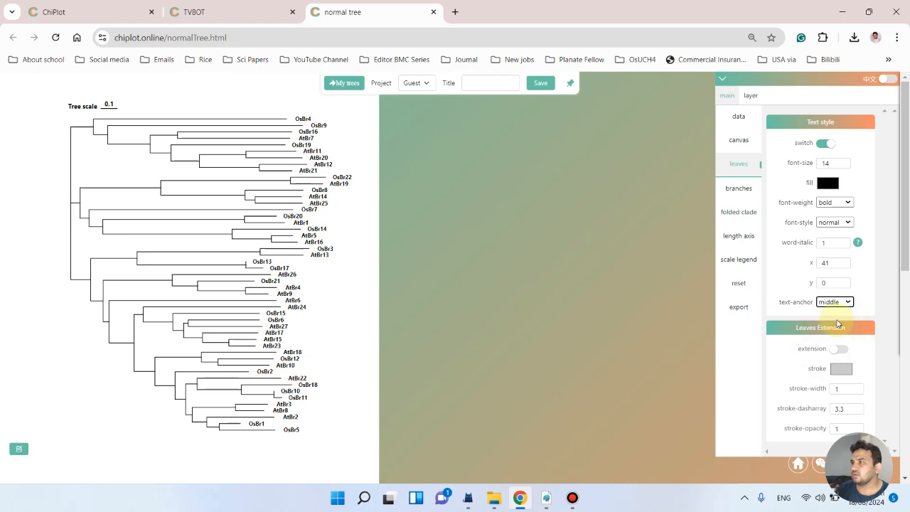
Step: Set the leaf labels' text anchor to start and turn on the leaves extension
left_click(840, 302)
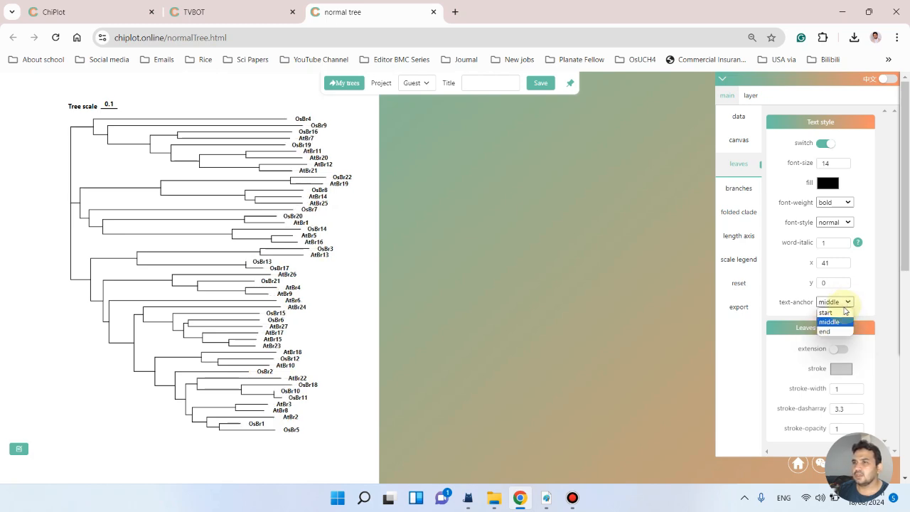
left_click(840, 315)
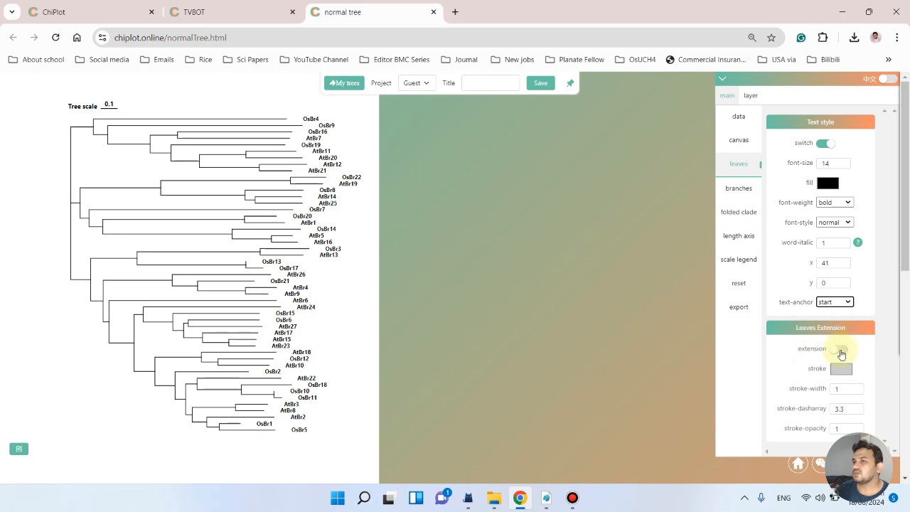
left_click(840, 349)
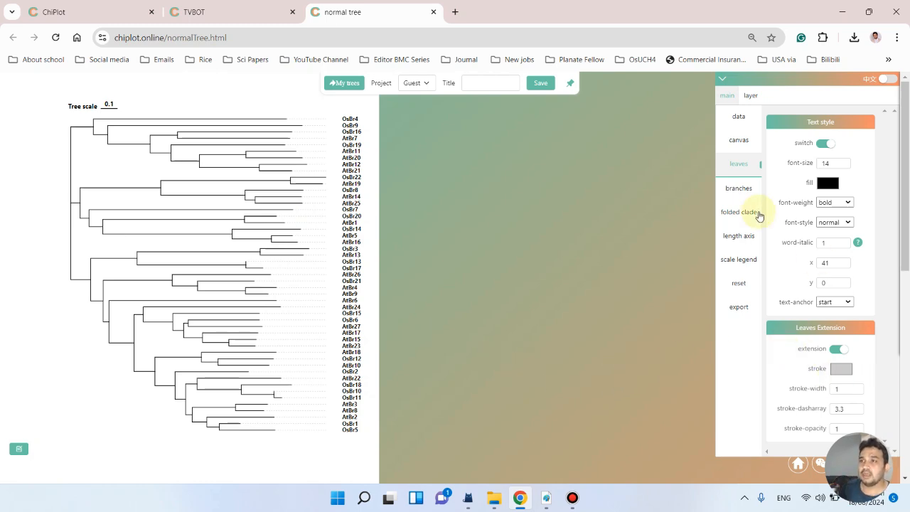
Step: Set the horizontal layout of the tree's branches to right to left
left_click(743, 194)
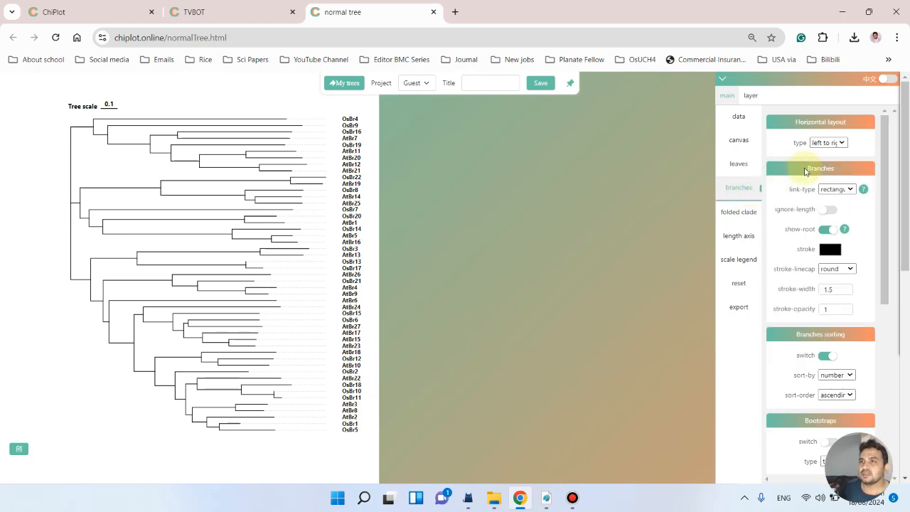
left_click(837, 144)
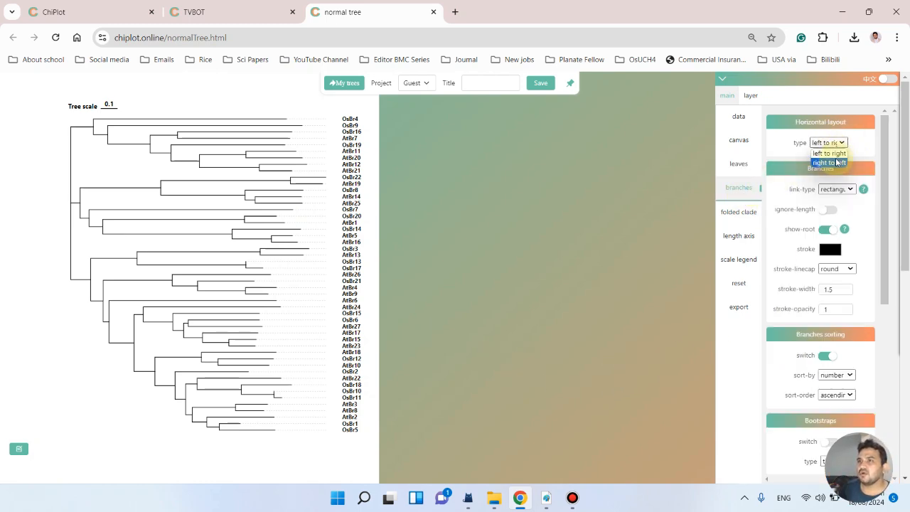
left_click(835, 163)
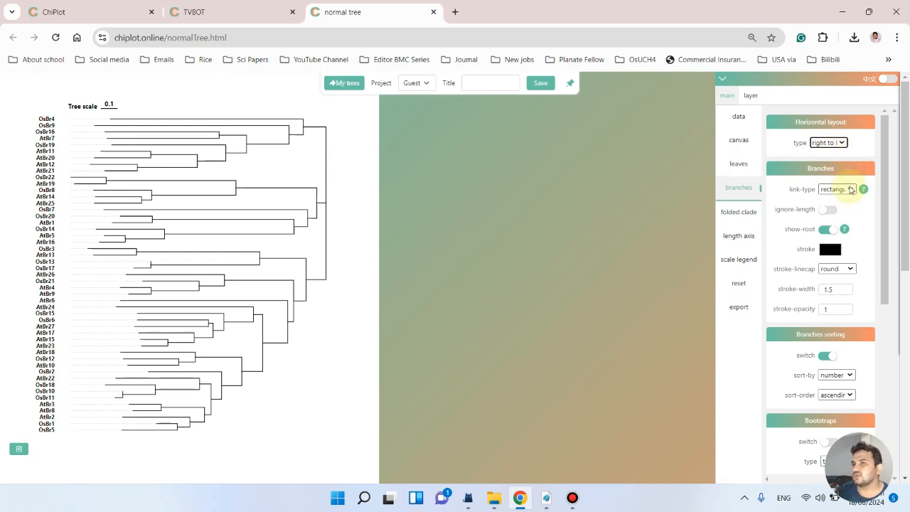
Step: Try the rounded rectangular, linear, elliptical, bezierX and bezierY link types on the branches and return to rectangular
left_click(850, 191)
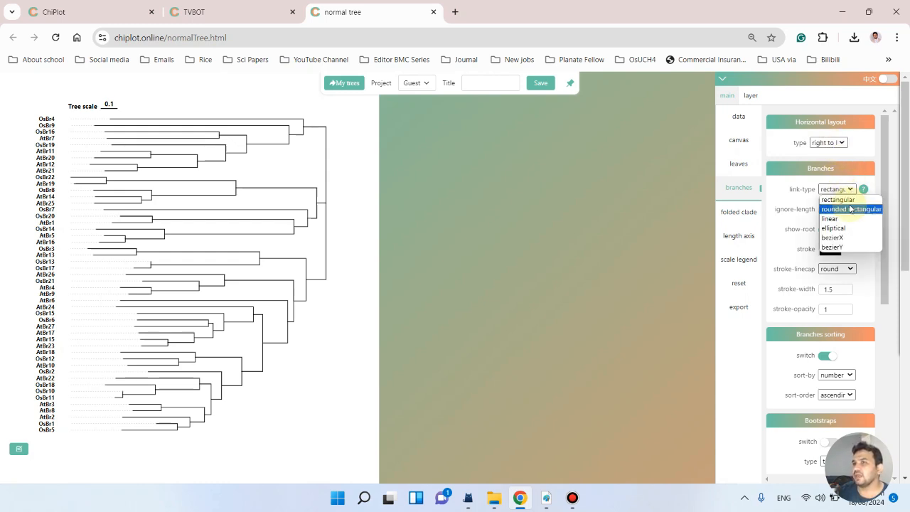
left_click(845, 211)
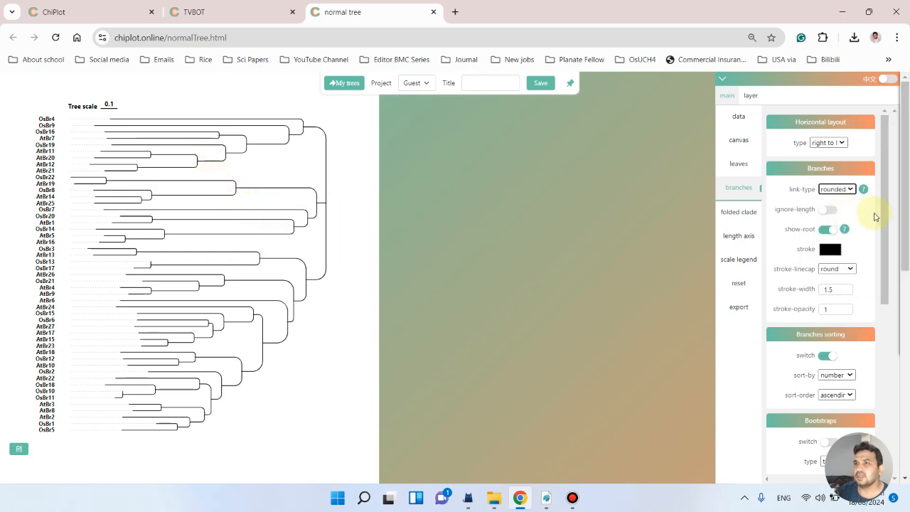
left_click(848, 189)
left_click(846, 221)
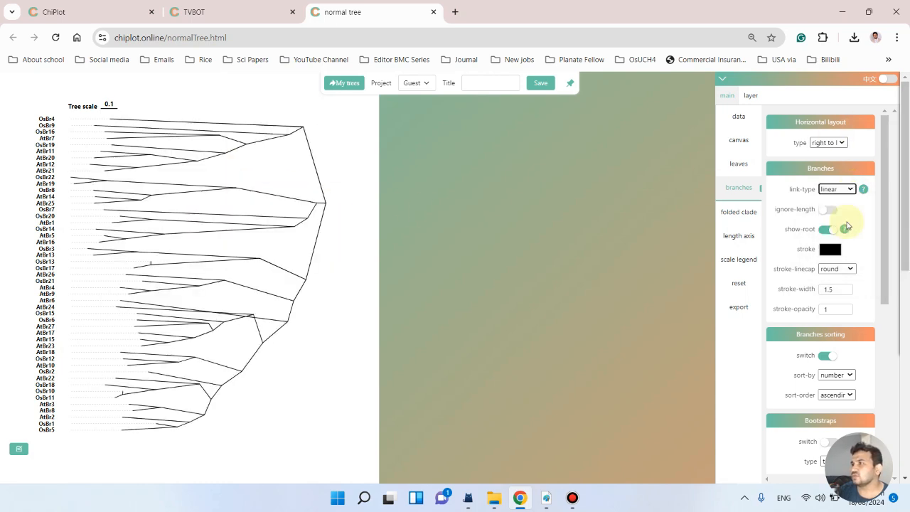
left_click(849, 189)
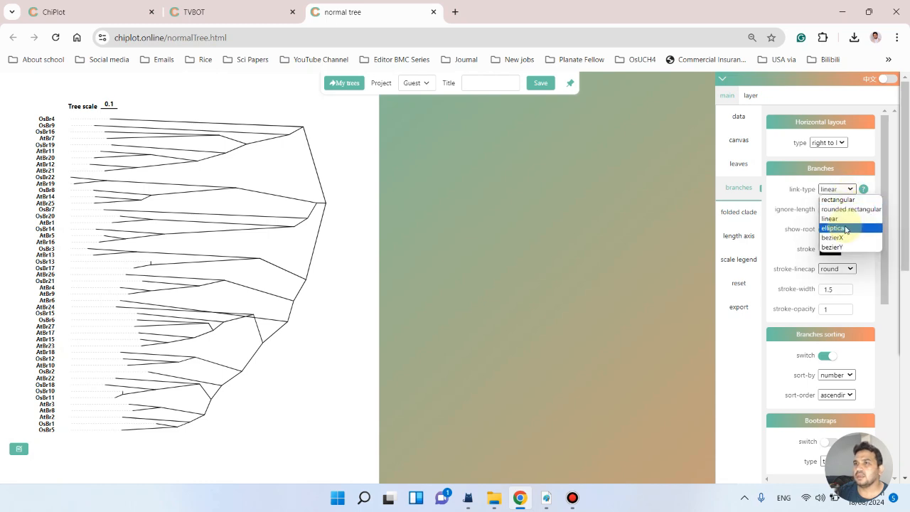
left_click(844, 229)
left_click(849, 190)
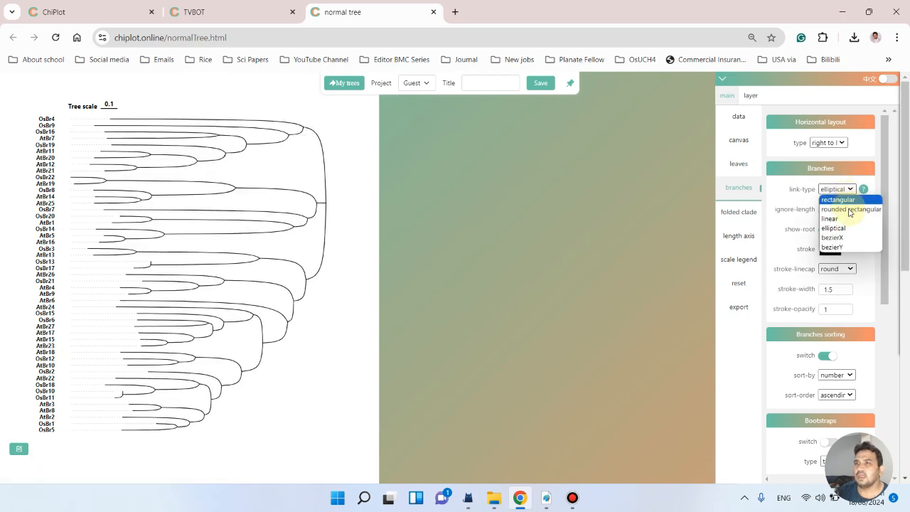
left_click(846, 239)
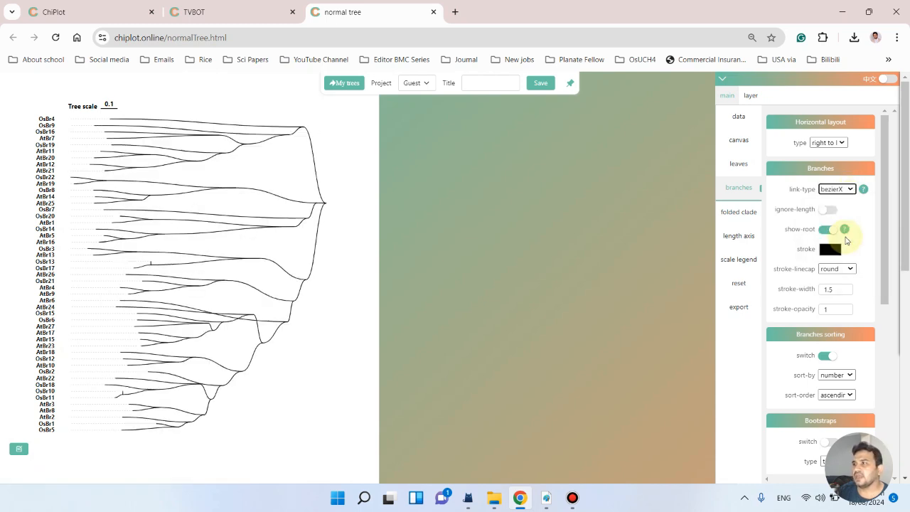
left_click(847, 190)
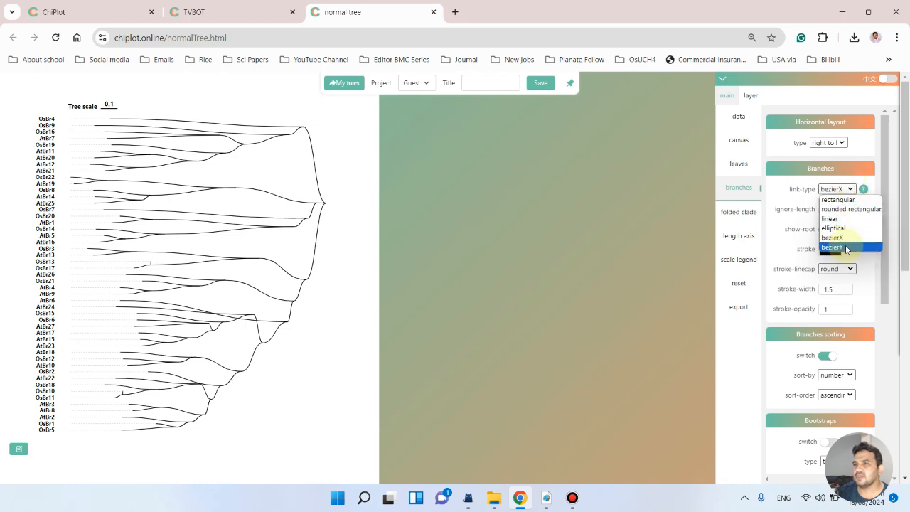
left_click(844, 247)
left_click(850, 189)
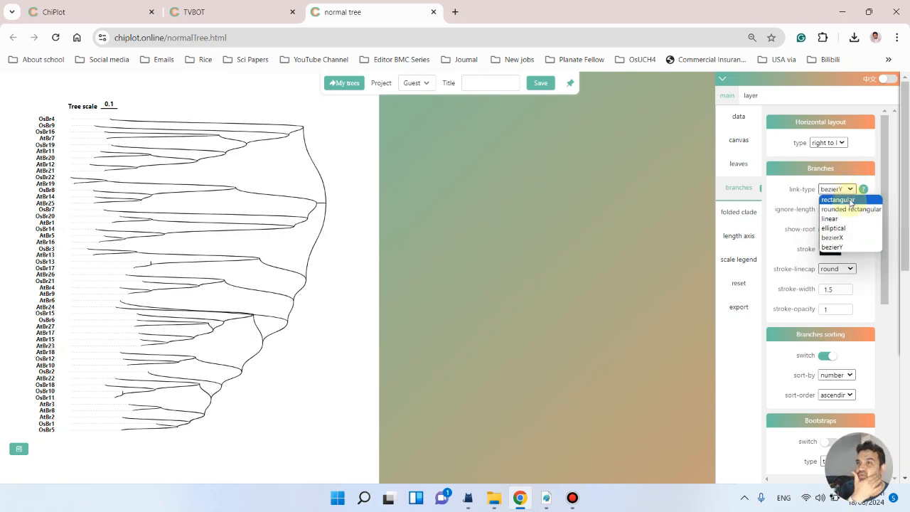
left_click(851, 201)
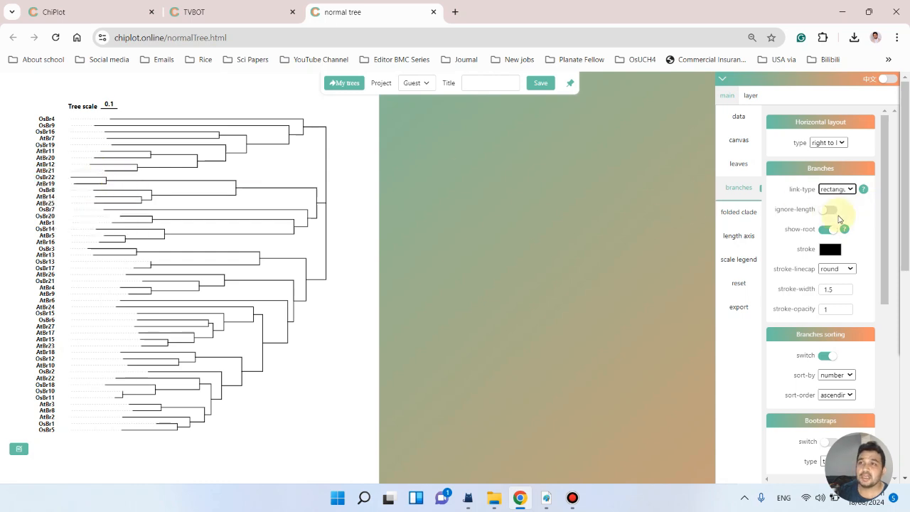
Step: Toggle ignore-length on and off for the branches, and compare the round, square and butt line caps, settling on butt
left_click(829, 210)
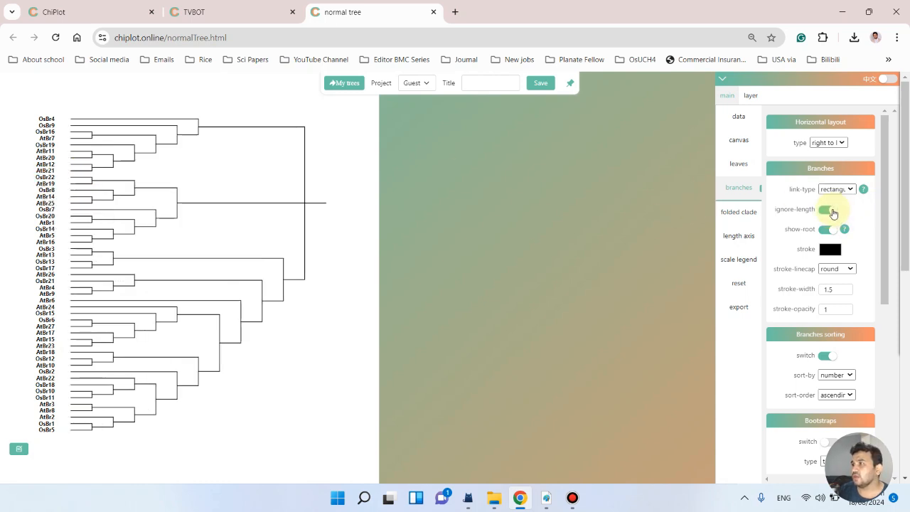
left_click(825, 210)
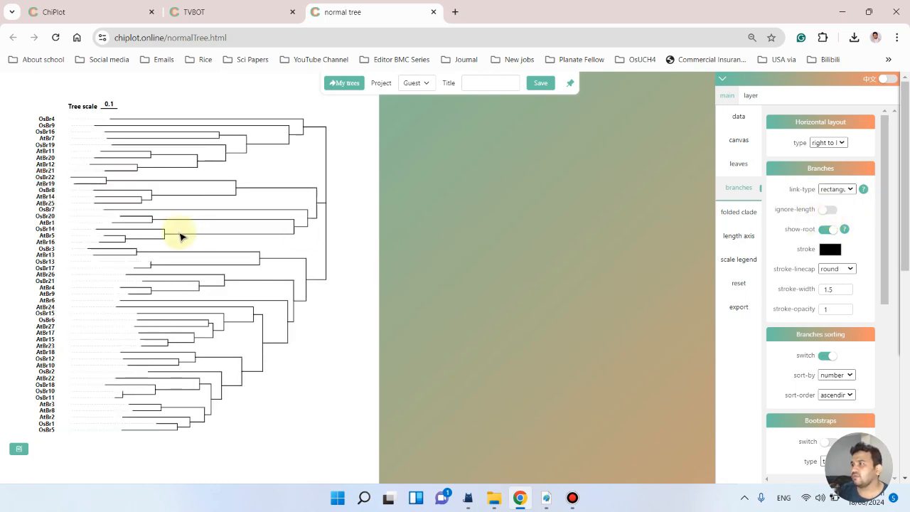
left_click(836, 270)
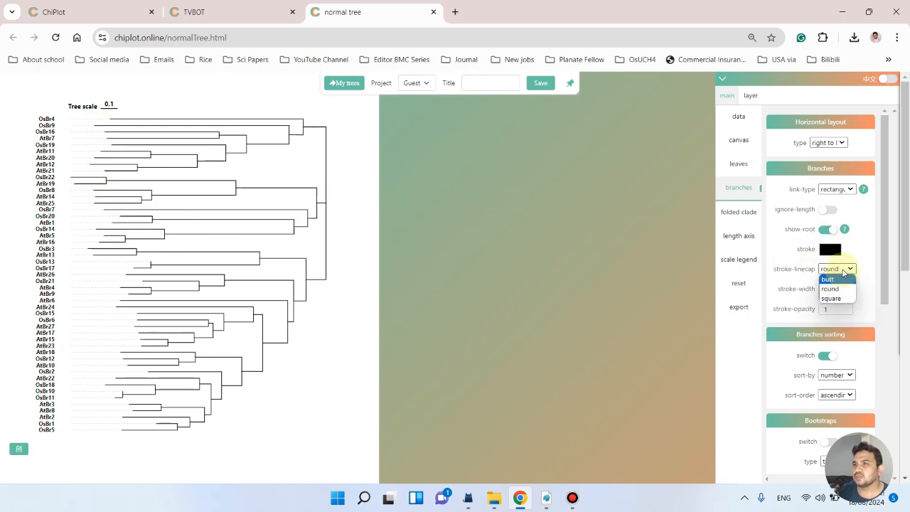
left_click(839, 288)
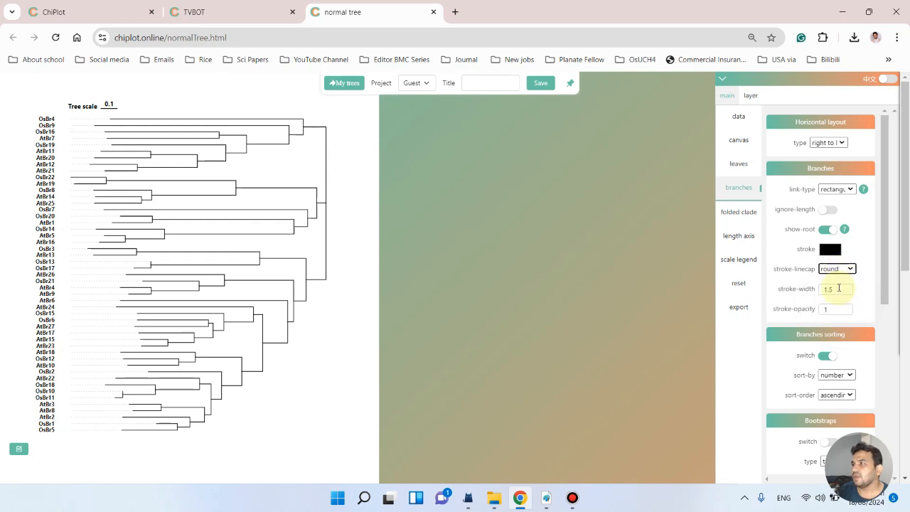
left_click(844, 270)
left_click(838, 298)
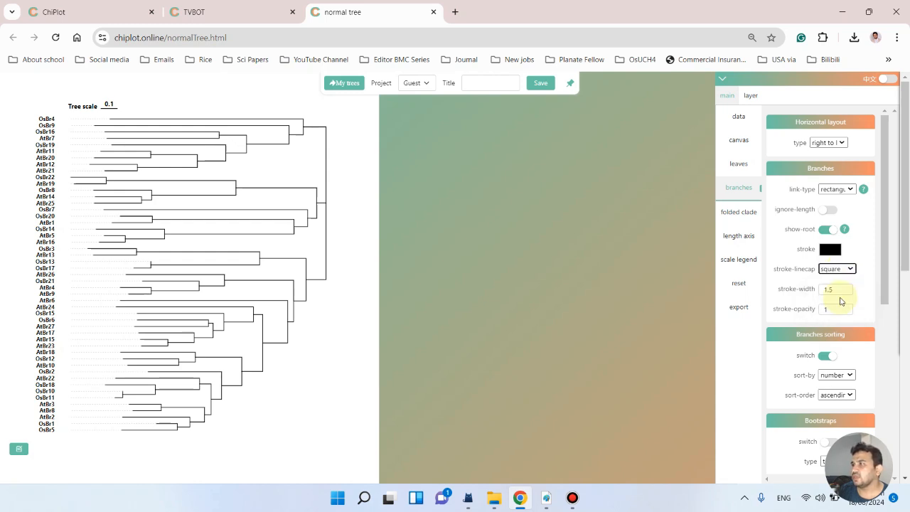
left_click(848, 269)
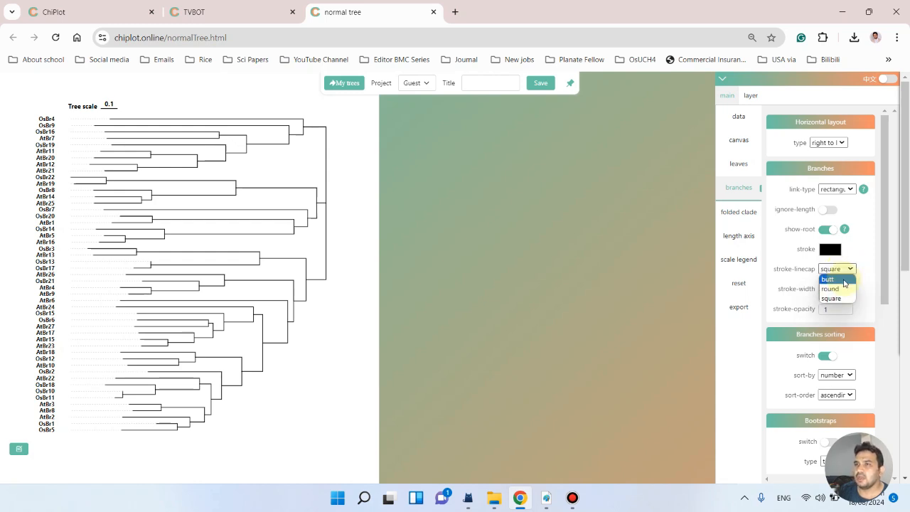
left_click(845, 281)
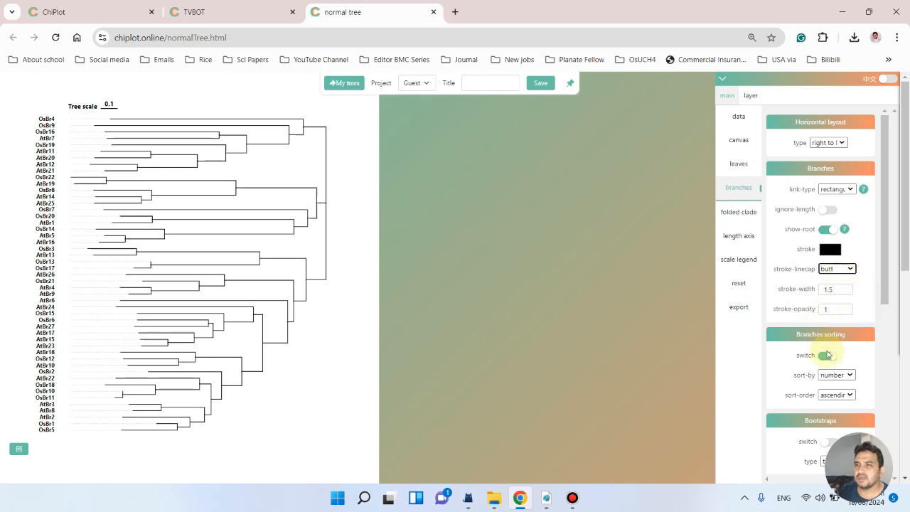
Step: Turn on the bootstrap values for the branches and set their display type to gradient
scroll(828, 359, "down", 1)
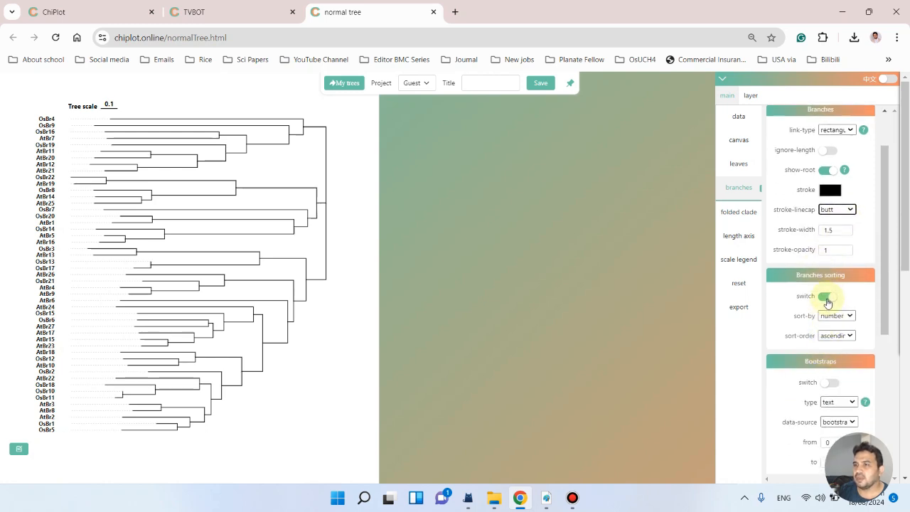
left_click(829, 383)
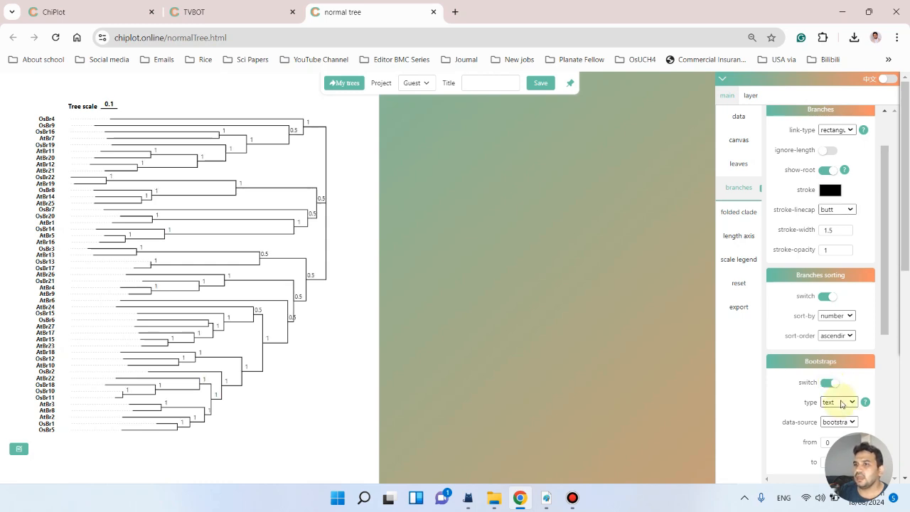
left_click(843, 403)
left_click(849, 431)
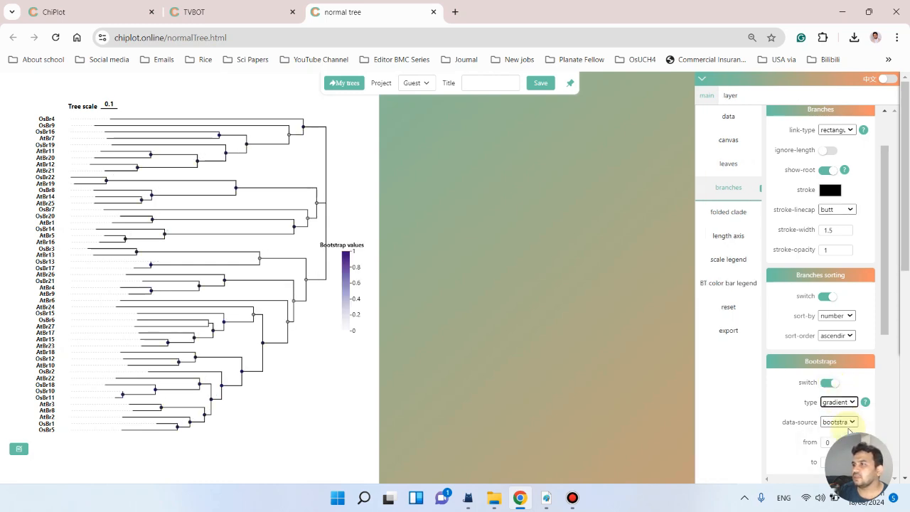
Step: Move the bootstrap color bar legend down beside the tree's lowest branches, and the tree scale up above the leaf labels
left_click_drag(347, 305, 320, 447)
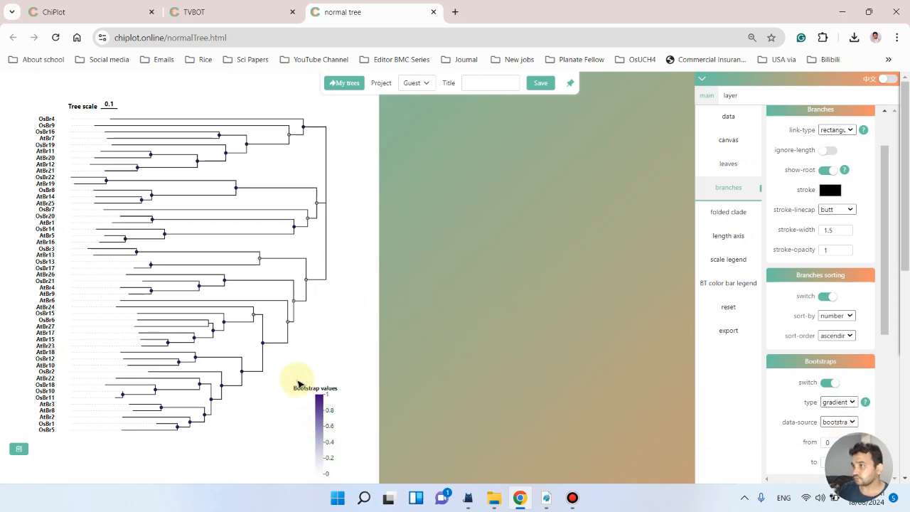
left_click_drag(88, 106, 65, 93)
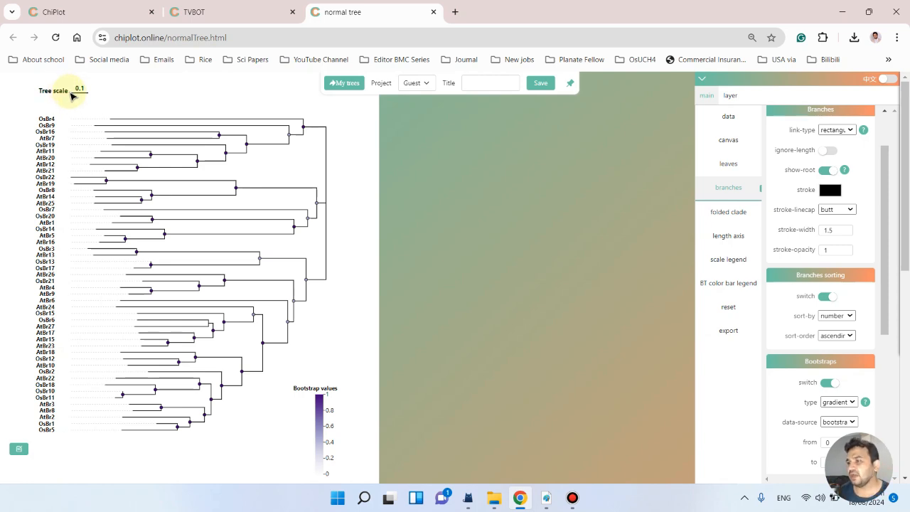
Step: Switch to the phylogenetic analysis folder in File Explorer and open IDs.xlsx in Excel
mouse_move(492, 495)
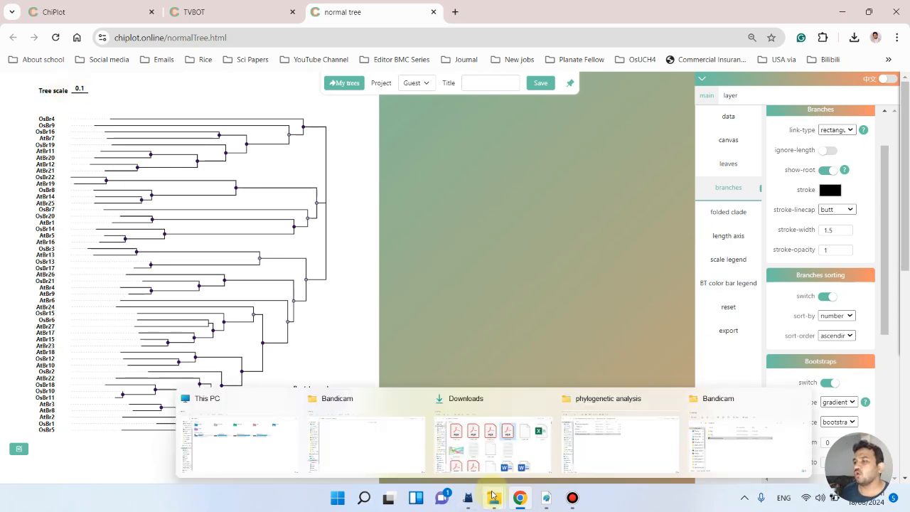
left_click(629, 434)
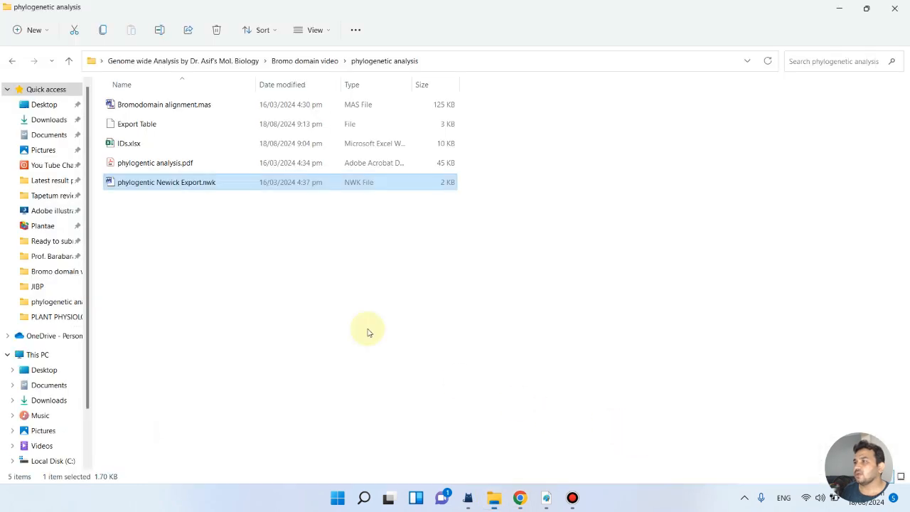
left_click(235, 139)
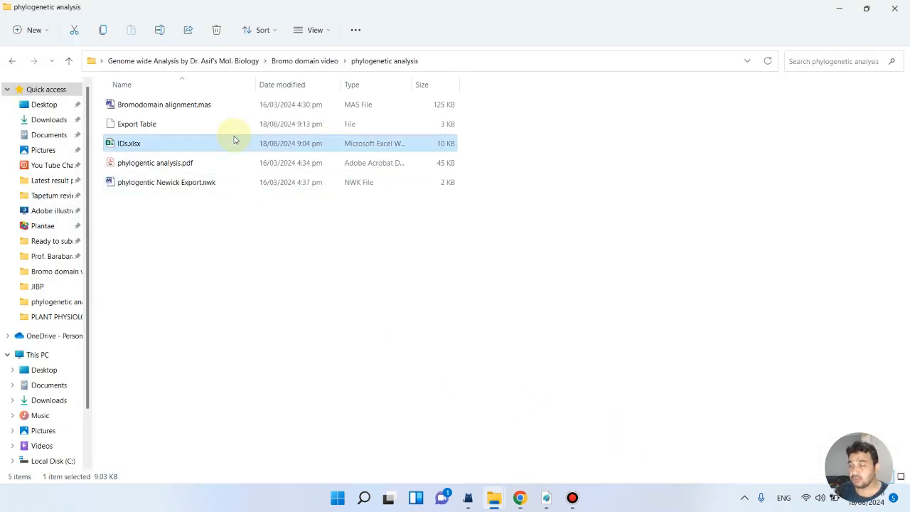
double_click(235, 139)
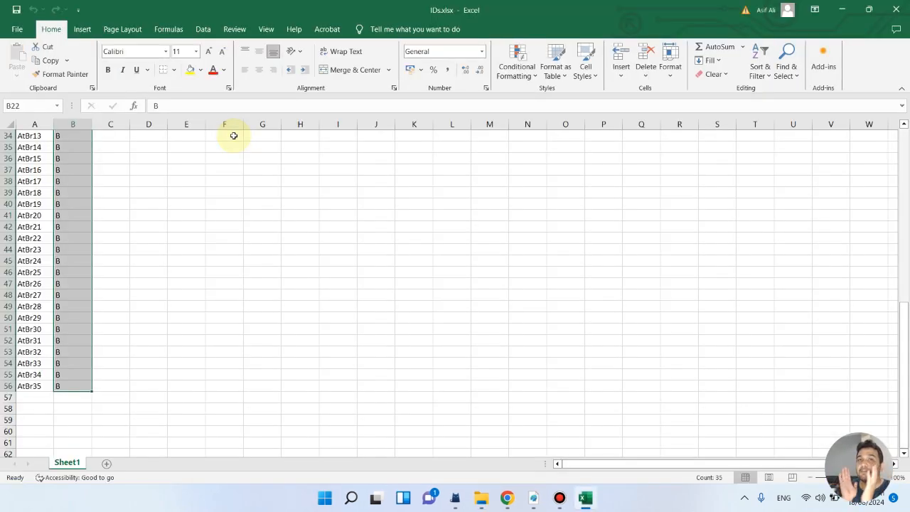
Step: Examine the OsBr and AtBr gene IDs in column A alongside their group letters in column B
scroll(120, 345, "up", 11)
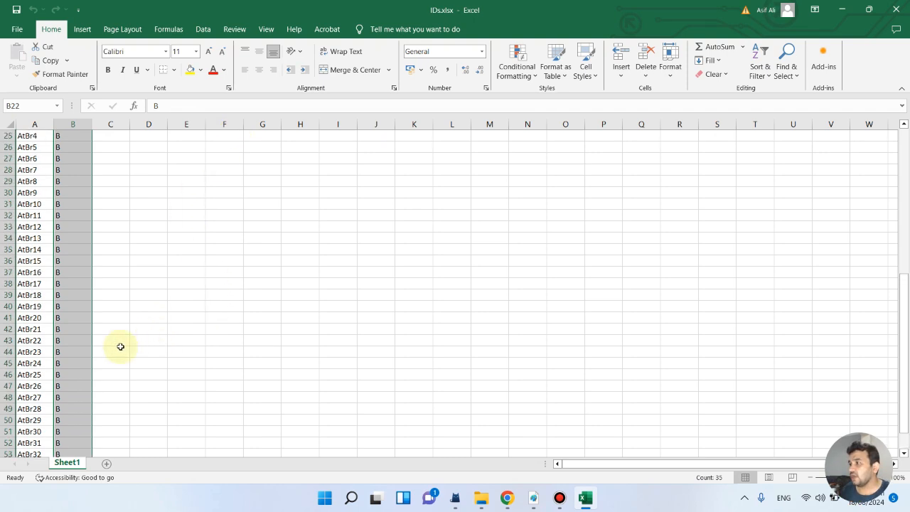
left_click_drag(34, 135, 41, 361)
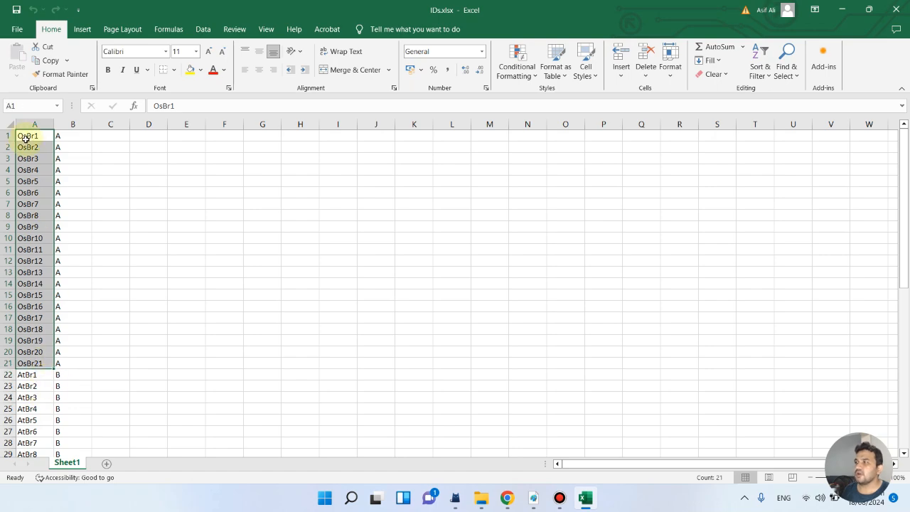
scroll(35, 332, "down", 2)
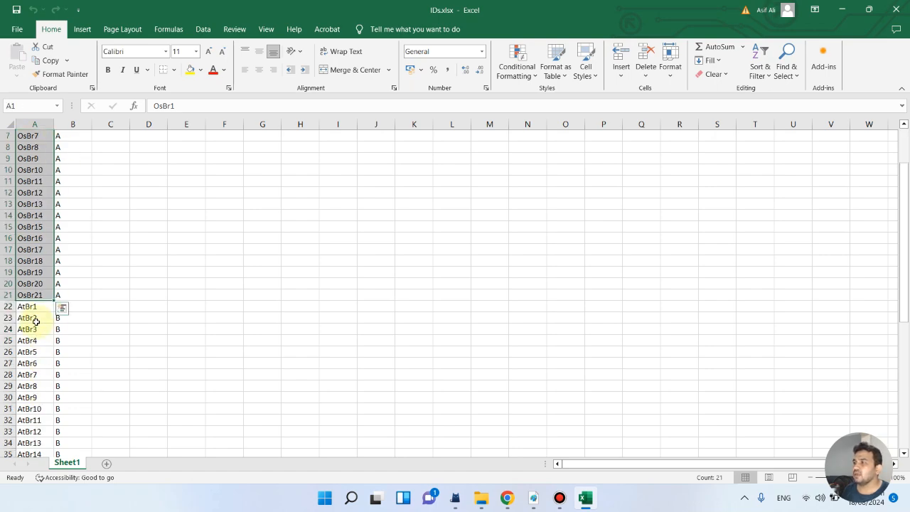
left_click(42, 308)
left_click_drag(42, 308, 44, 437)
scroll(49, 232, "up", 8)
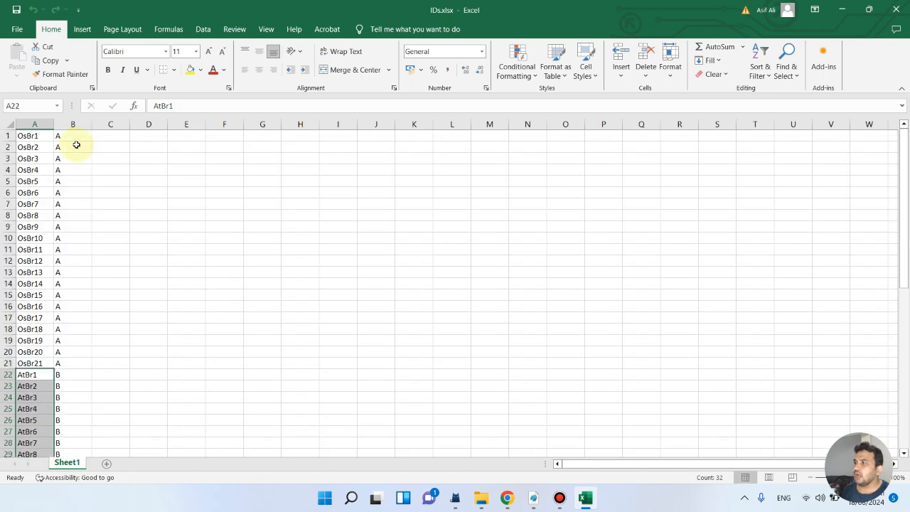
Step: Examine the group letters in column B for the OsBr and AtBr gene IDs down to the last row
left_click_drag(74, 138, 71, 360)
scroll(83, 367, "down", 3)
scroll(75, 284, "up", 1)
left_click(73, 272)
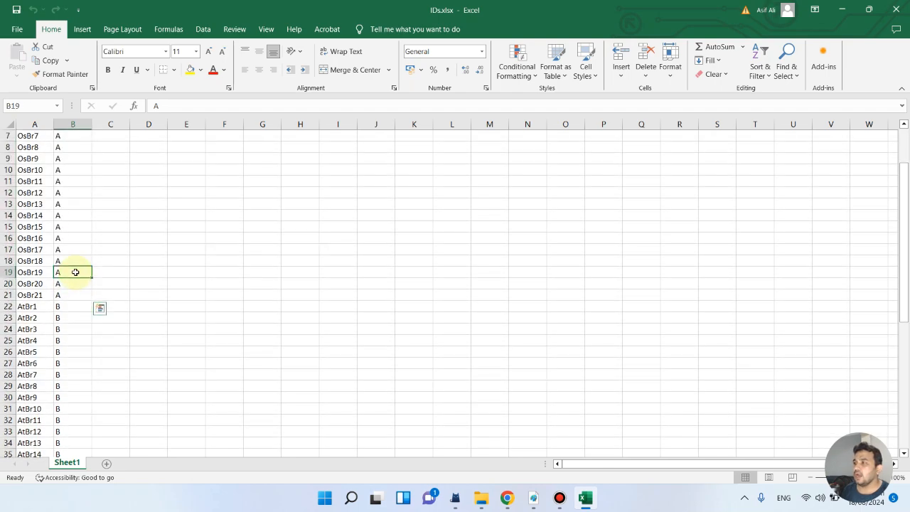
left_click_drag(73, 295, 74, 307)
left_click(73, 318)
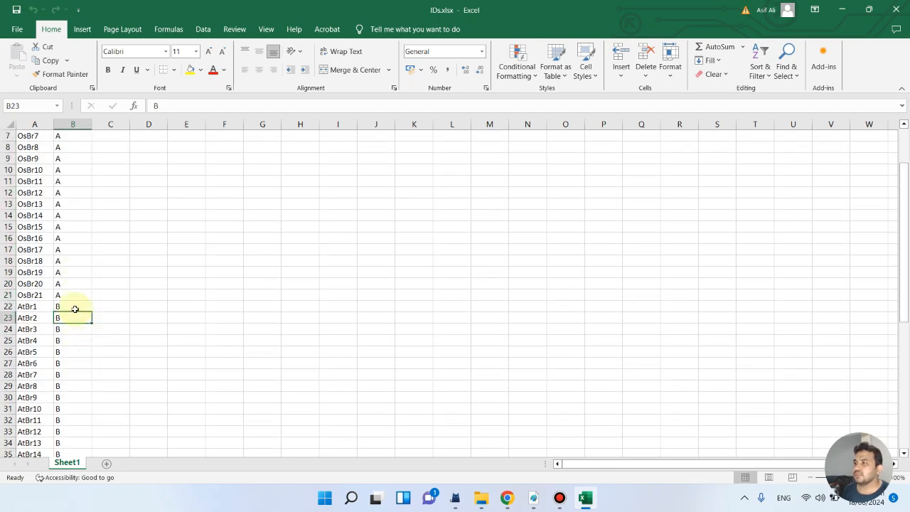
scroll(74, 312, "down", 10)
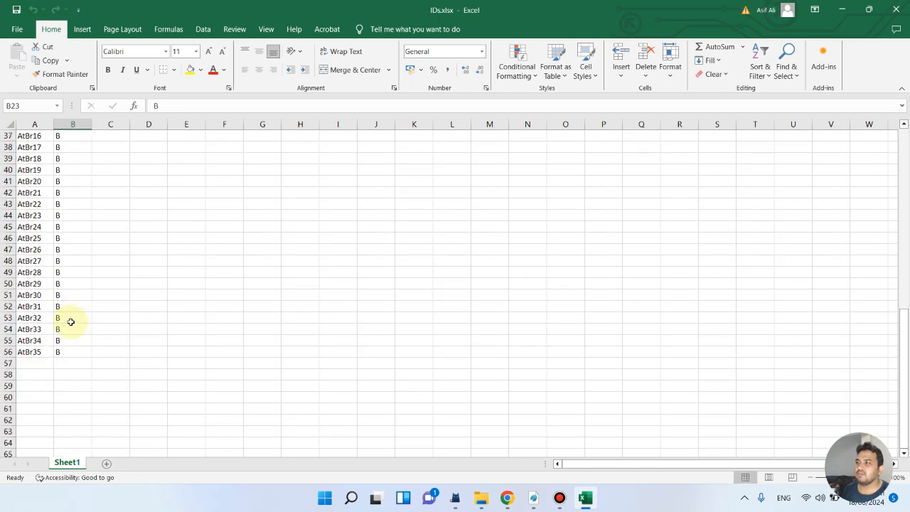
scroll(242, 275, "up", 6)
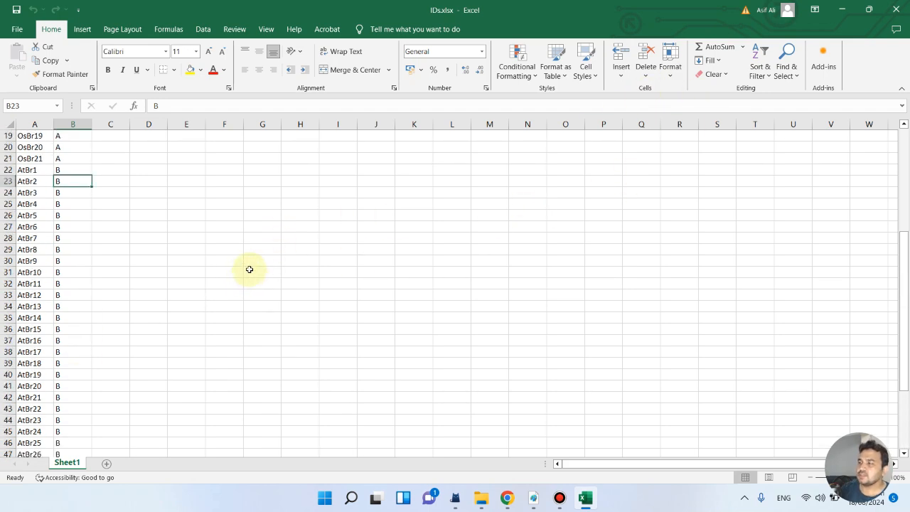
scroll(90, 211, "up", 6)
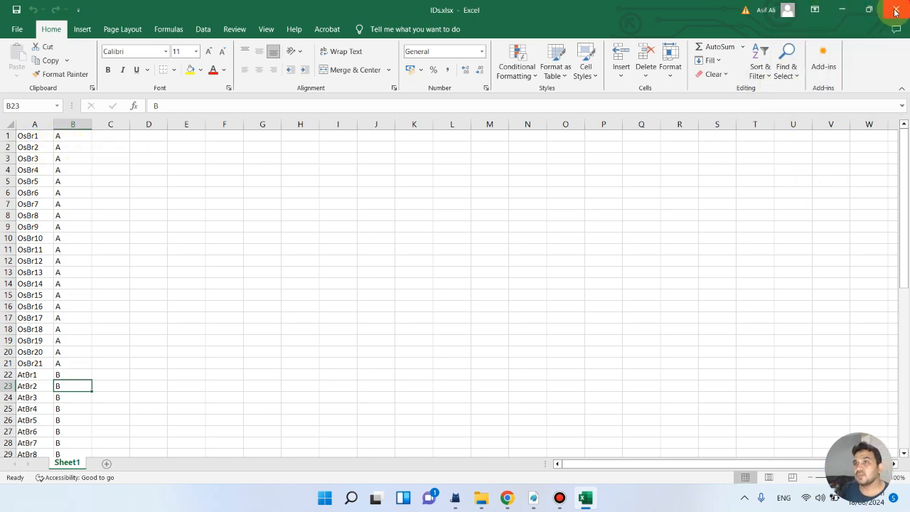
Step: Switch back to the normal tree page in Chrome and upload IDs.xlsx from the phylogenetic analysis folder as layer data
left_click(846, 8)
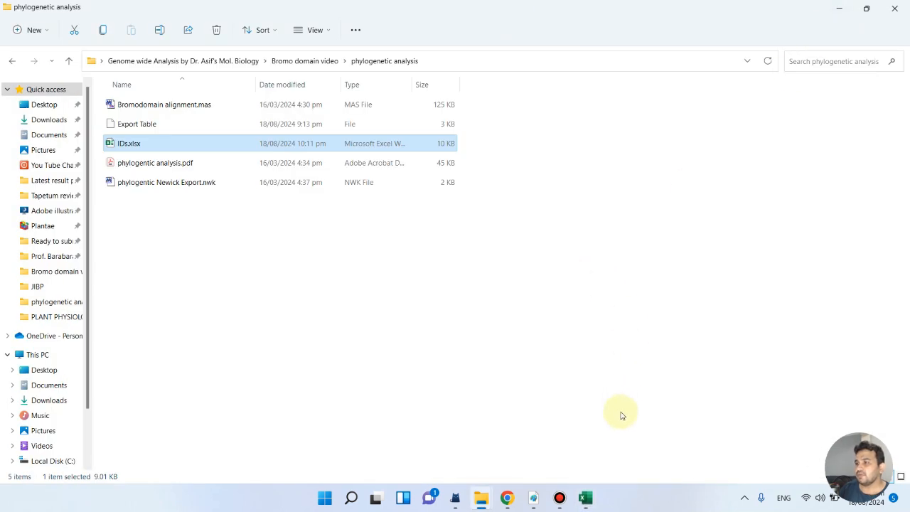
left_click(508, 500)
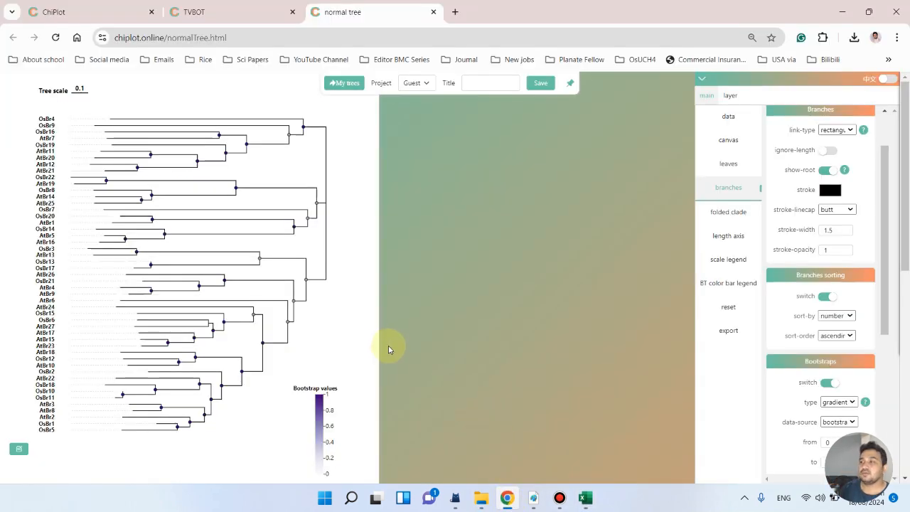
left_click(20, 450)
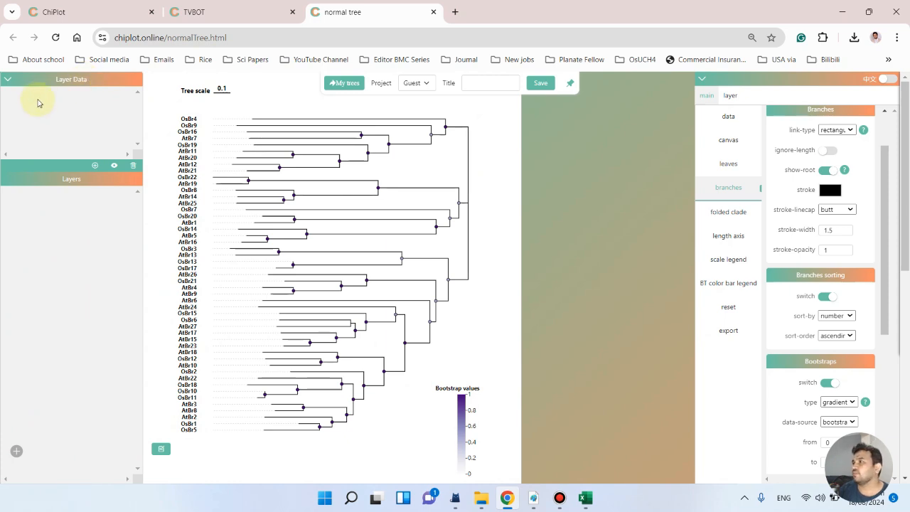
left_click(97, 167)
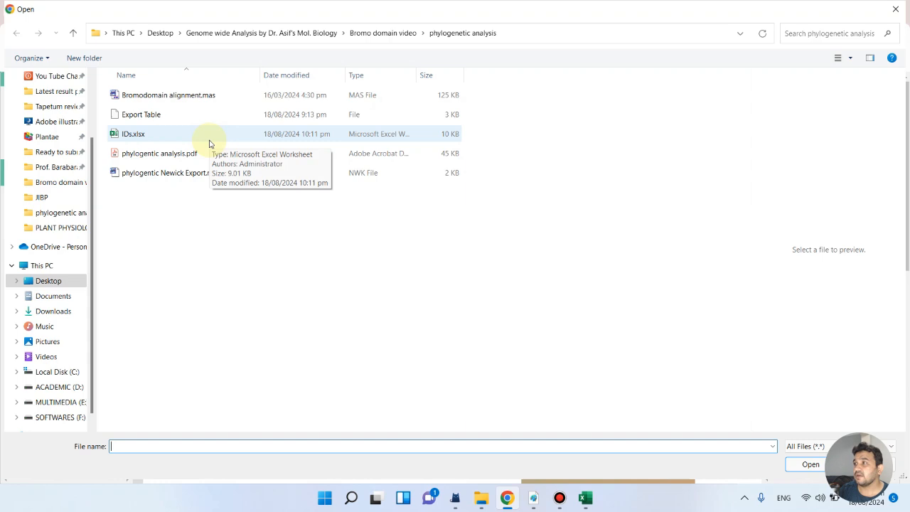
left_click(212, 136)
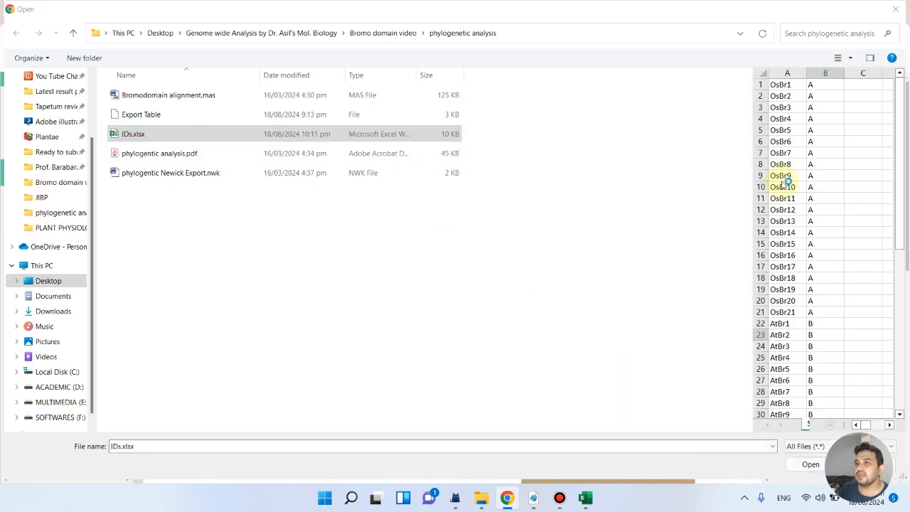
left_click(811, 463)
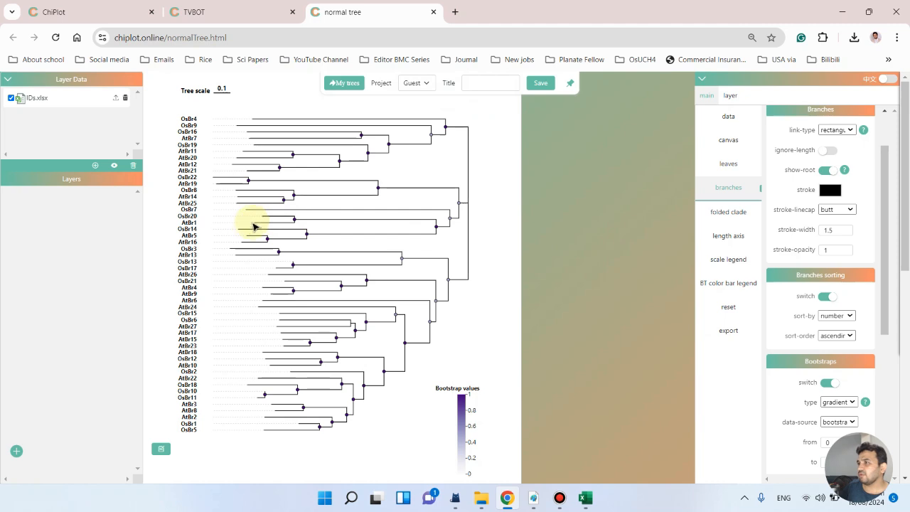
Step: Move the bootstrap color bar legend slightly up and farther from the branches, and start adding a layer from IDs.xlsx
left_click_drag(460, 403, 489, 382)
left_click(114, 166)
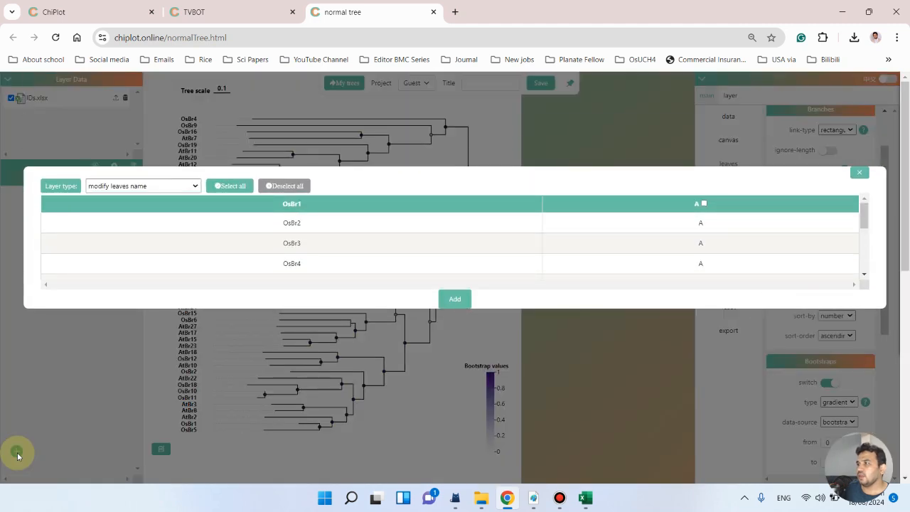
left_click(194, 186)
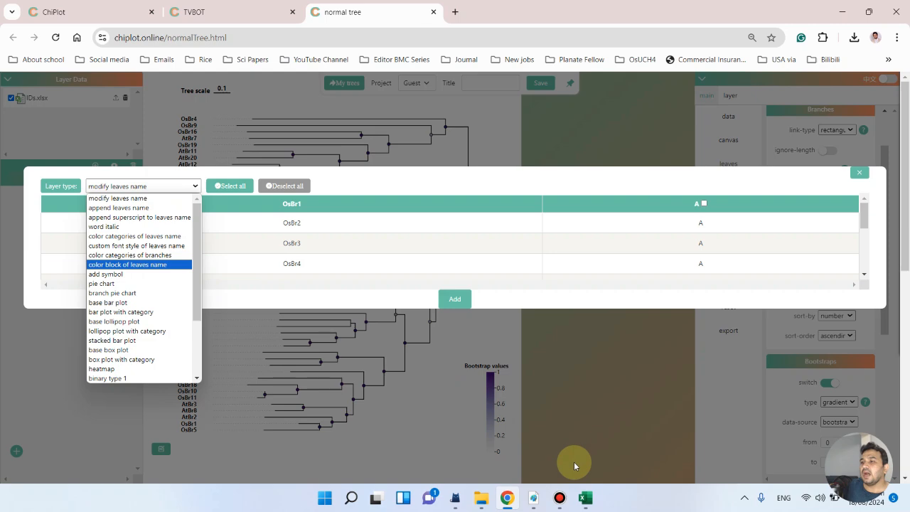
Step: Switch to Excel to check the group letters beside the gene IDs in IDs.xlsx, and return to the tree page
left_click(586, 497)
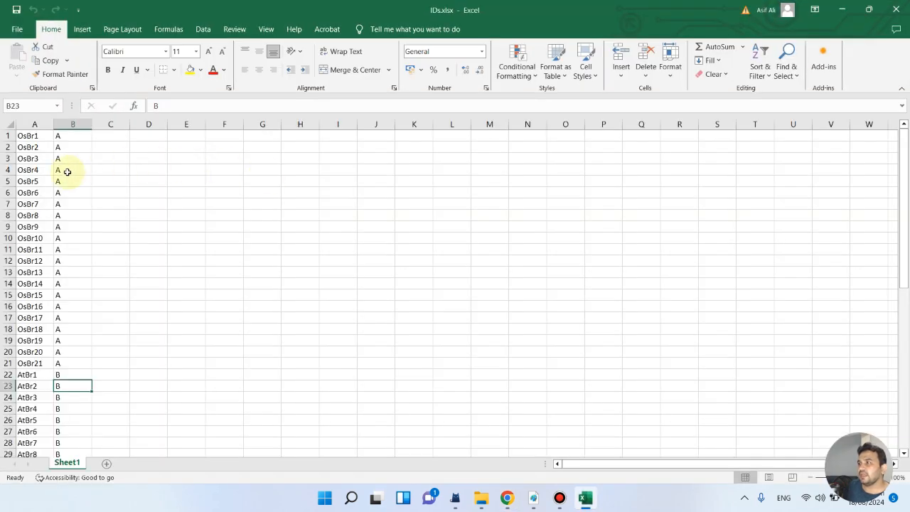
left_click(119, 136)
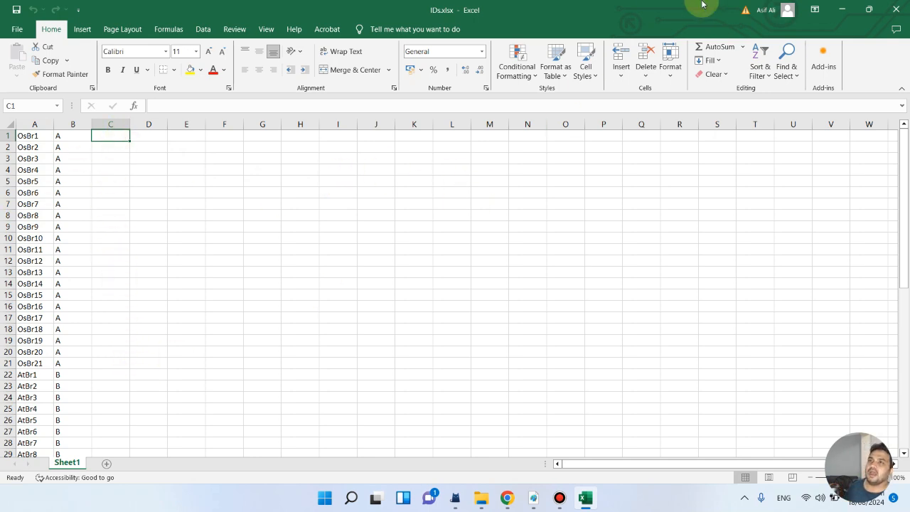
left_click(841, 9)
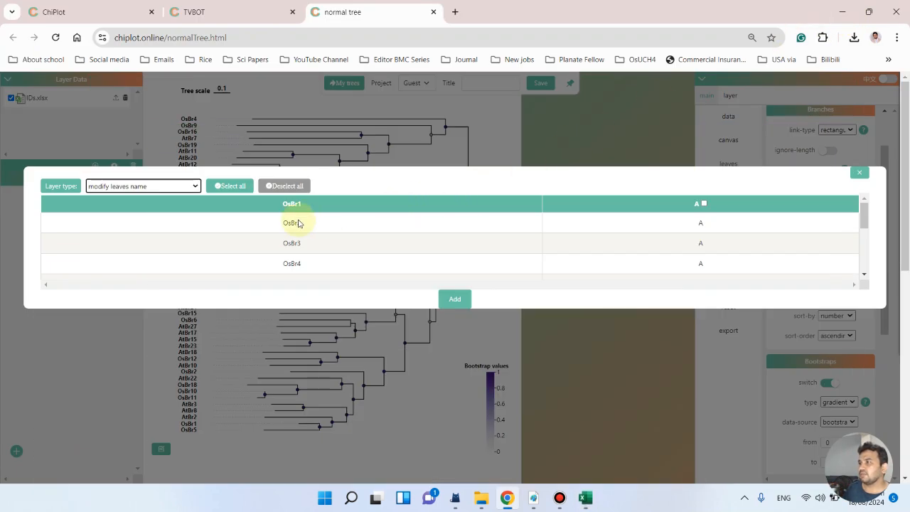
Step: Add a "color block of leaves name" layer to the tree using column A of IDs.xlsx
left_click(193, 186)
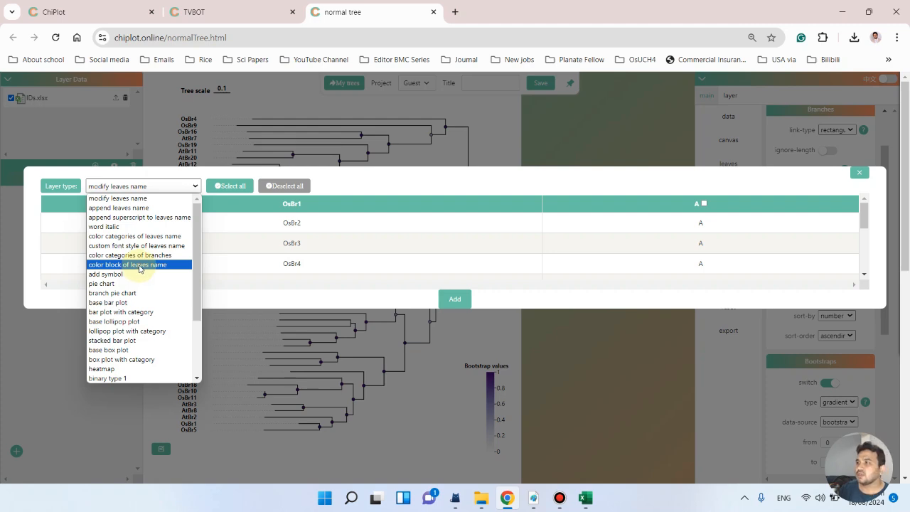
left_click(140, 268)
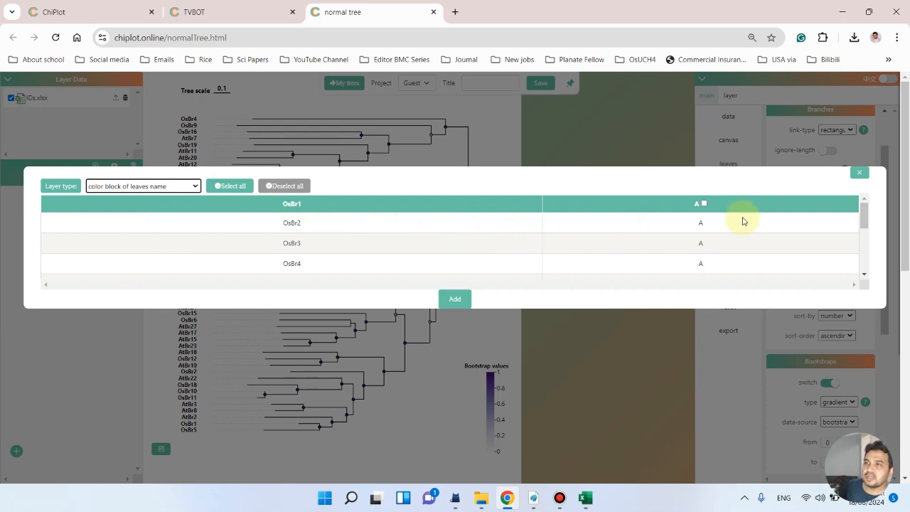
scroll(703, 217, "down", 2)
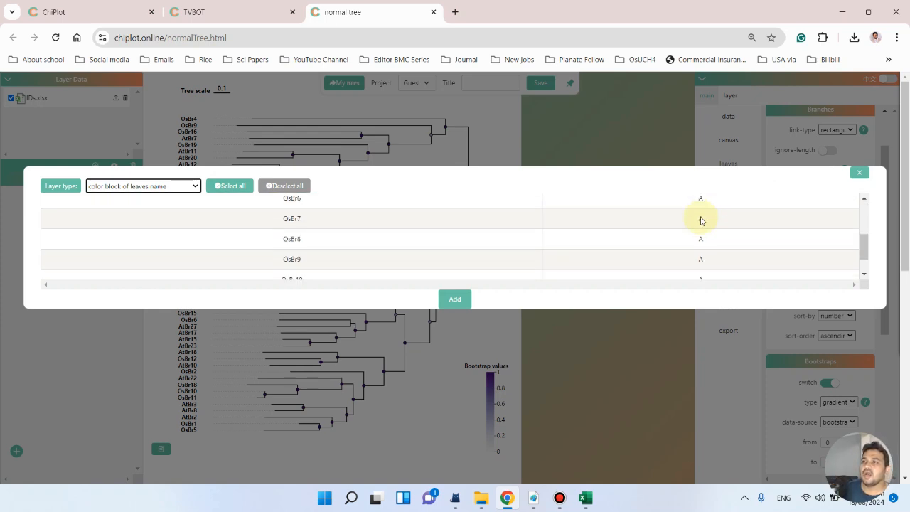
scroll(701, 235, "up", 2)
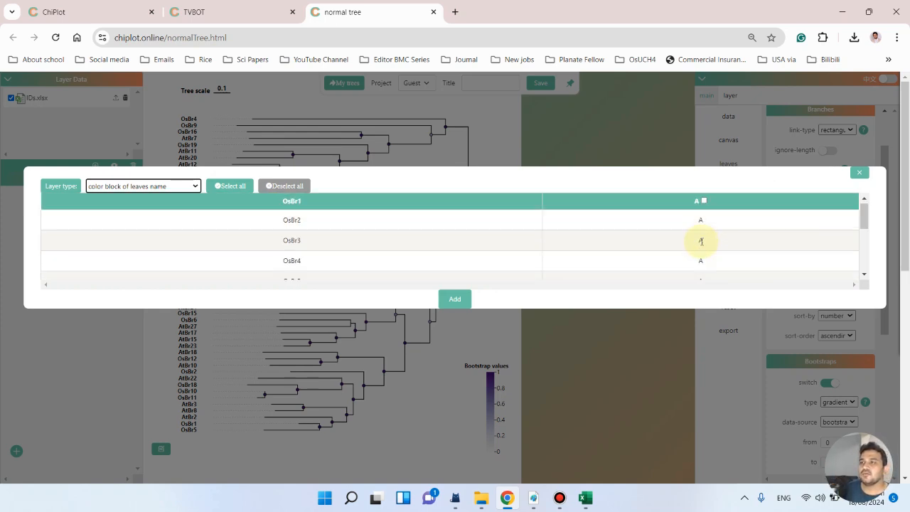
left_click(704, 204)
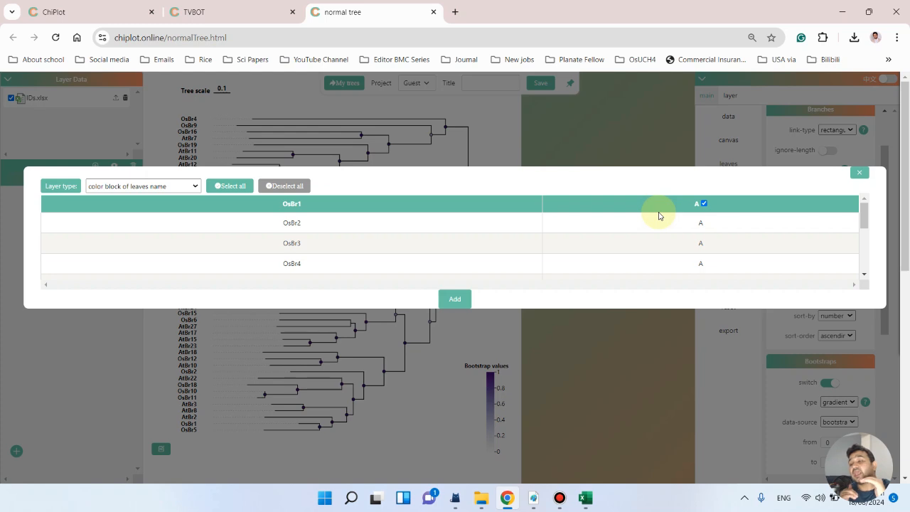
left_click(456, 302)
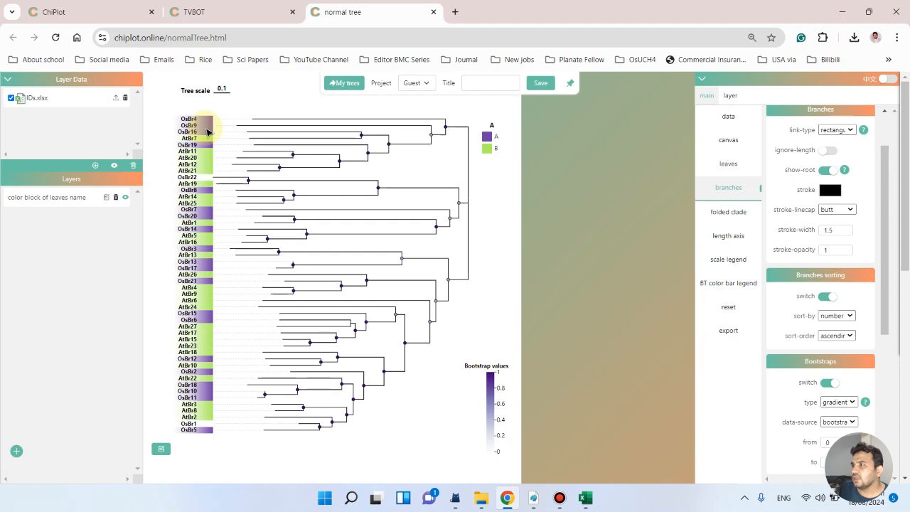
Step: Compare the colored leaf blocks with the finished tree in example (2).pdf in Adobe Acrobat, and return to the tree page
mouse_move(180, 253)
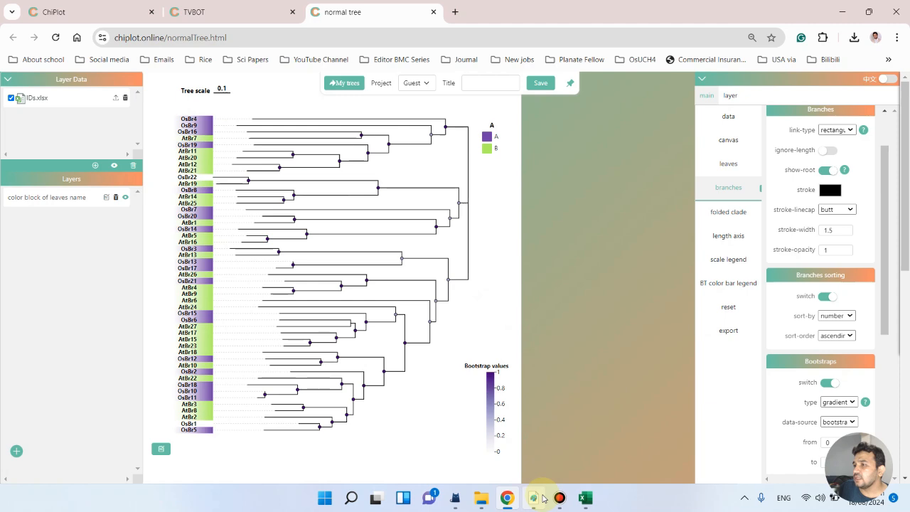
mouse_move(542, 498)
left_click(424, 455)
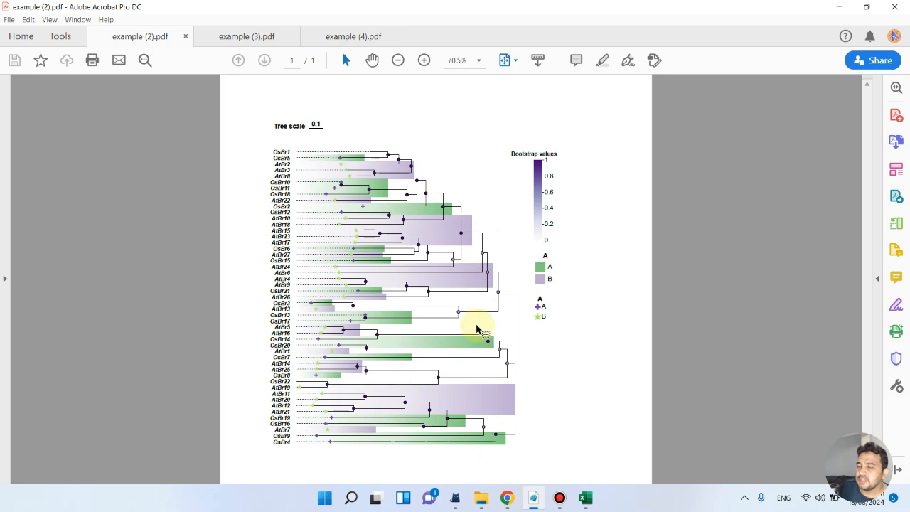
left_click(838, 7)
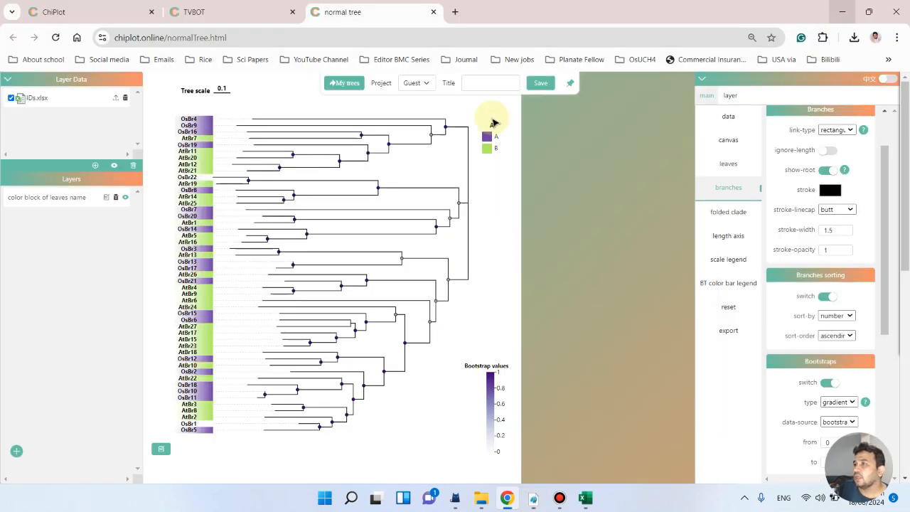
Step: Open the preset color palettes for the "color block of leaves name" layer
mouse_move(44, 198)
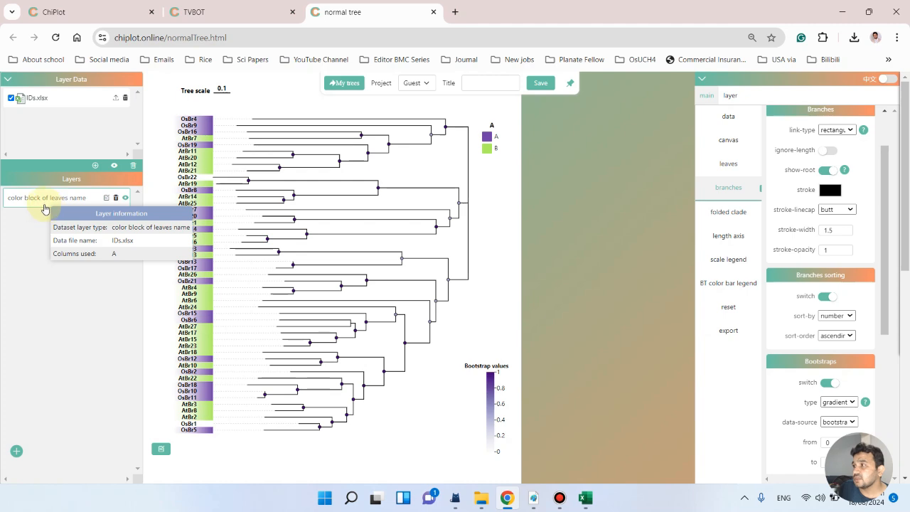
left_click(44, 202)
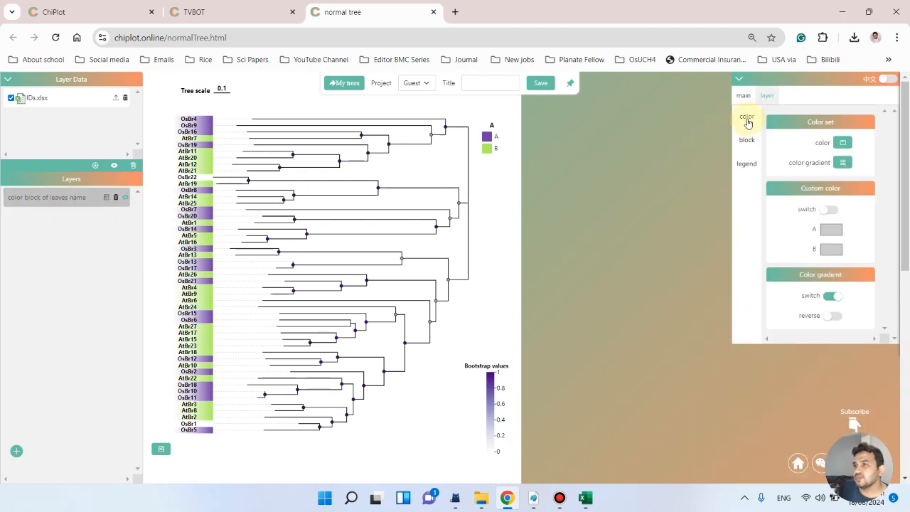
left_click(747, 122)
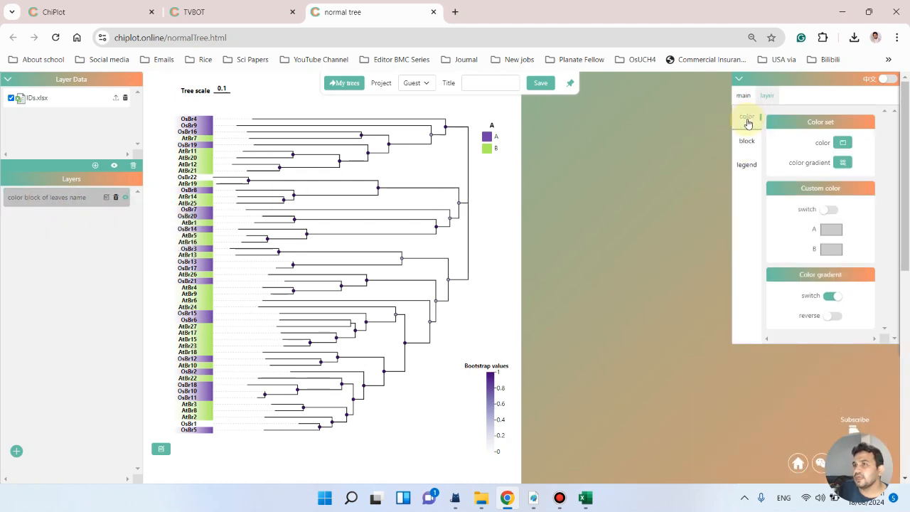
left_click(843, 142)
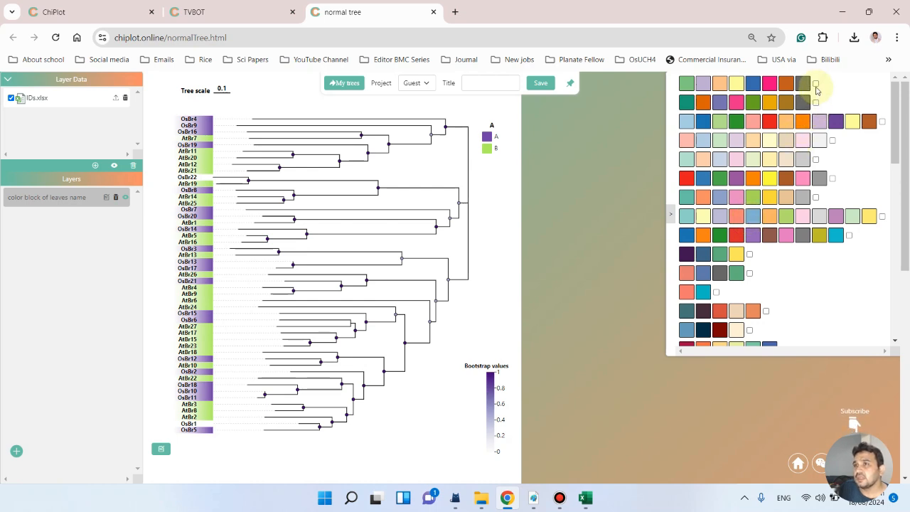
Step: Try several preset color palettes on the leaf blocks, including green-purple, teal-orange, light-dark blue, red-blue and teal-yellow
left_click(815, 85)
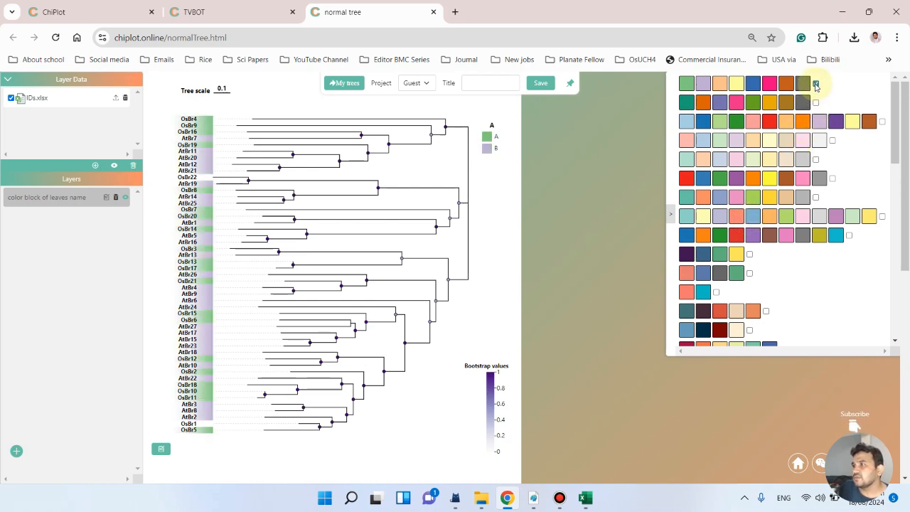
left_click(816, 103)
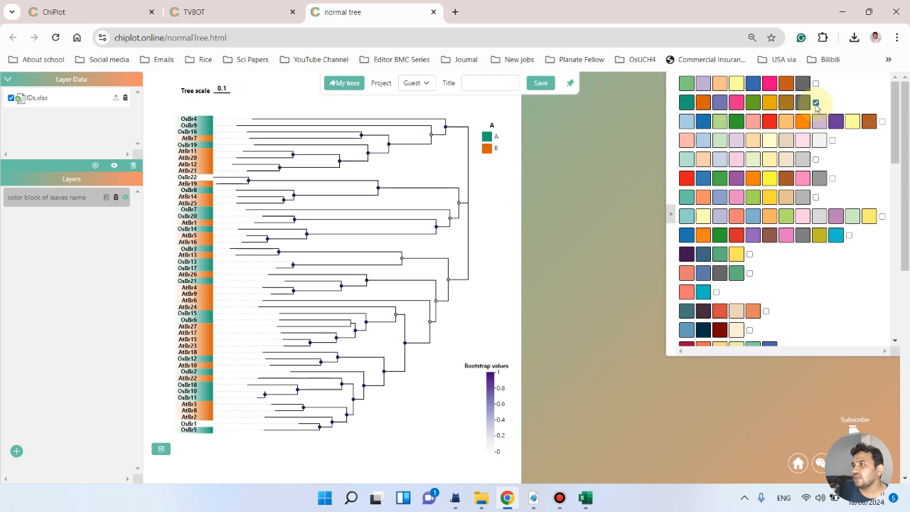
left_click(882, 121)
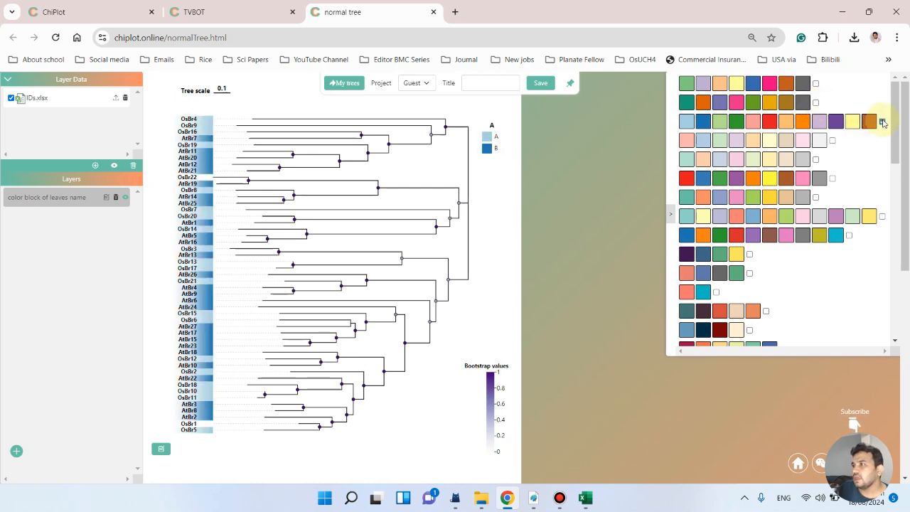
left_click(832, 141)
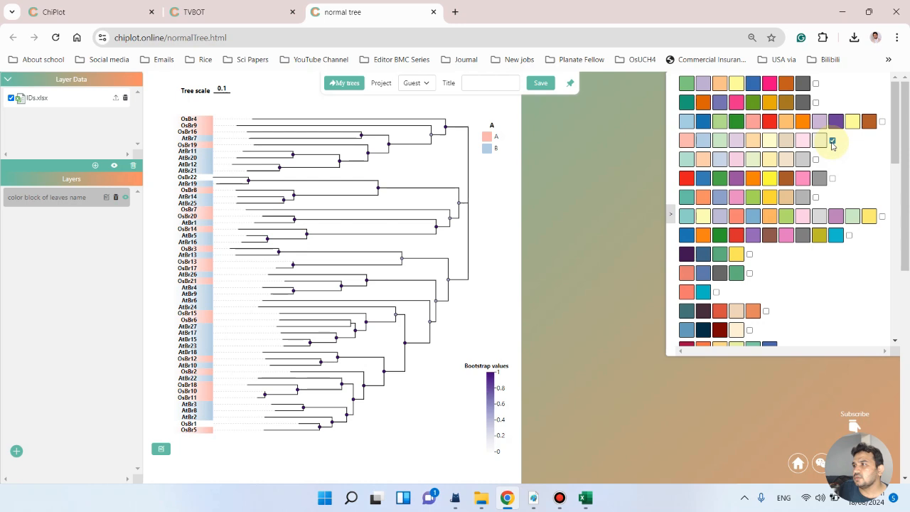
left_click(815, 160)
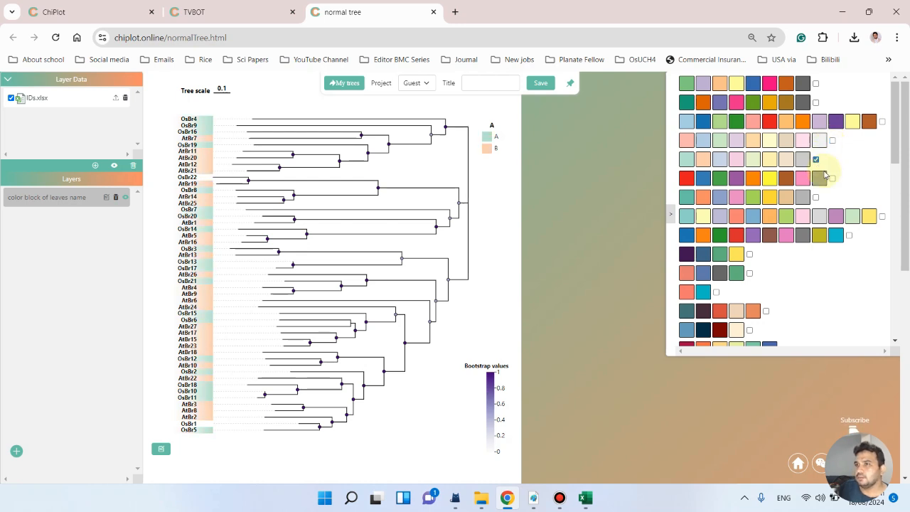
left_click(832, 179)
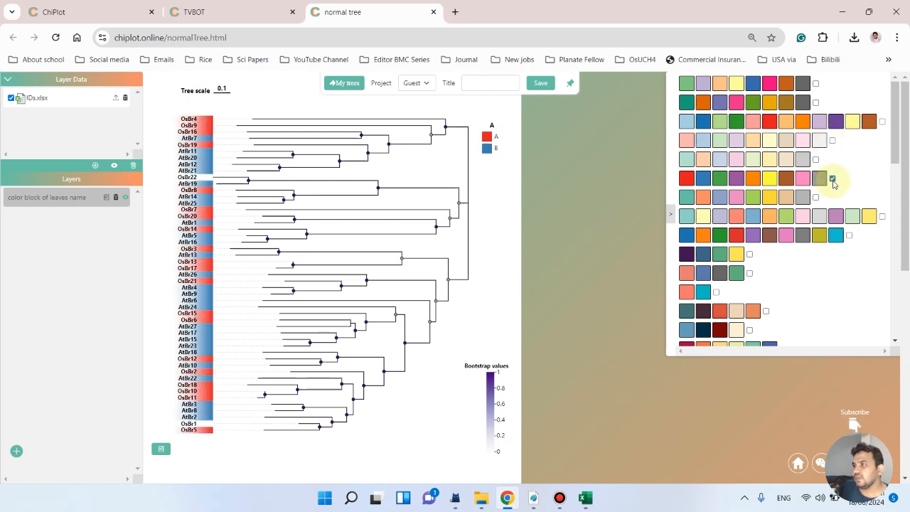
left_click(816, 197)
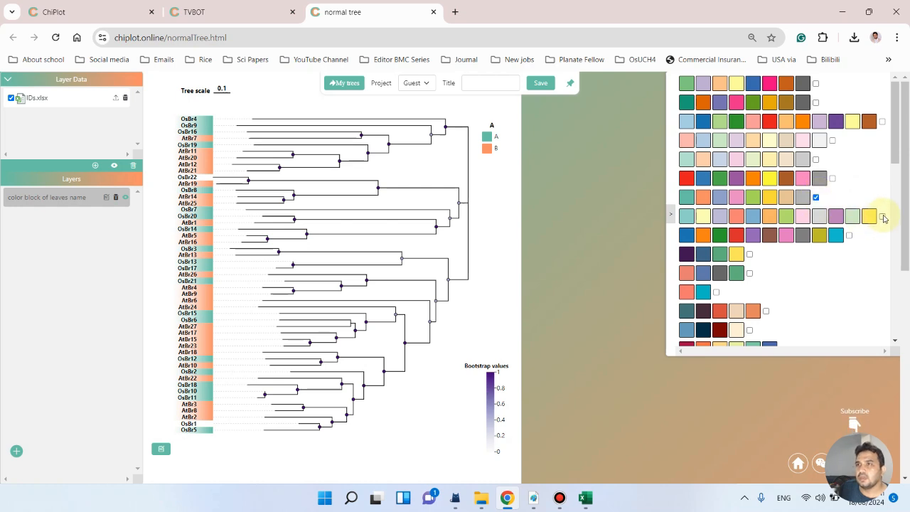
left_click(815, 84)
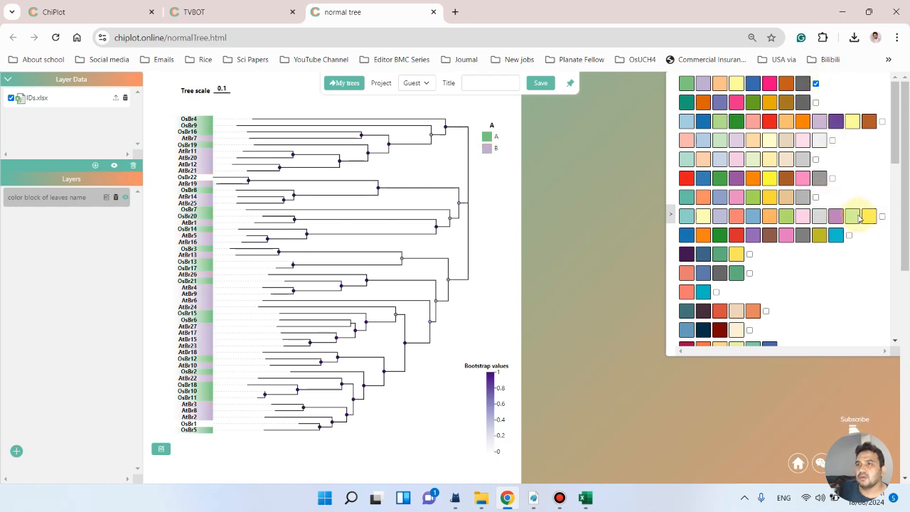
left_click(883, 217)
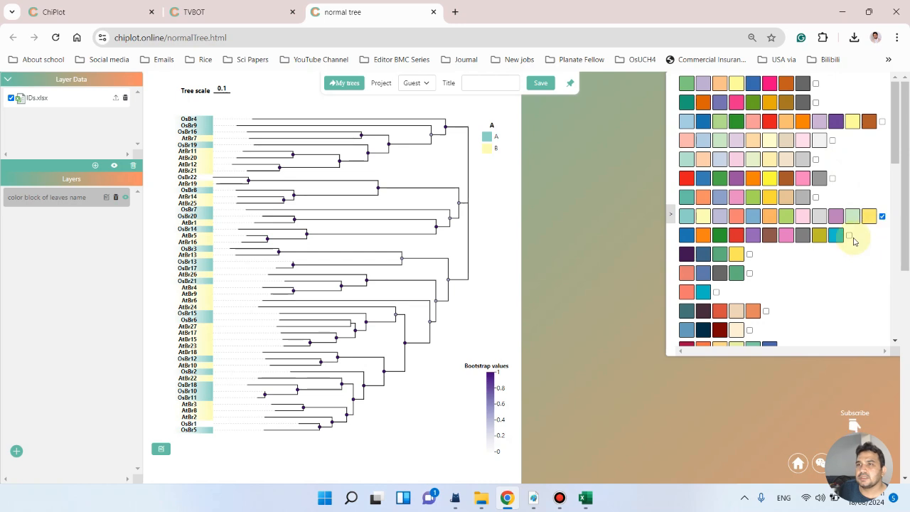
Step: Apply the palette that colors group A blue and group B orange, and return to the layer's color settings
left_click(848, 235)
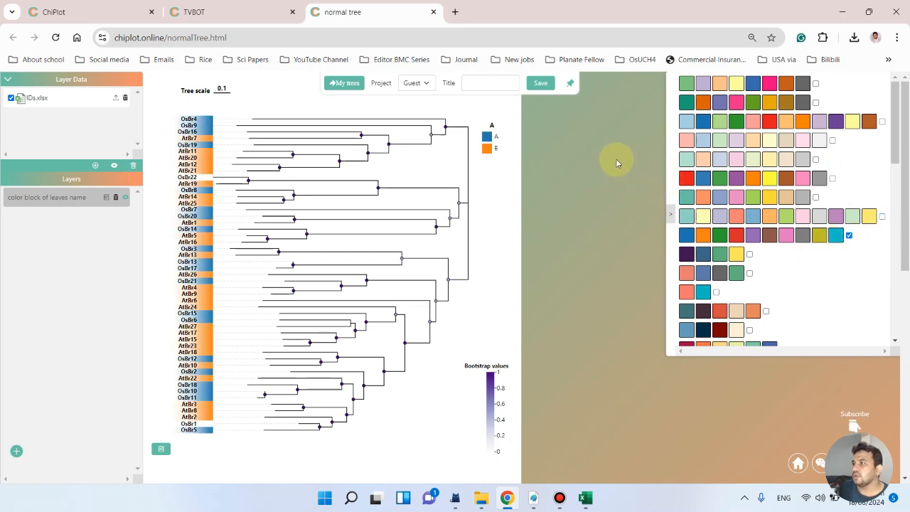
left_click(671, 218)
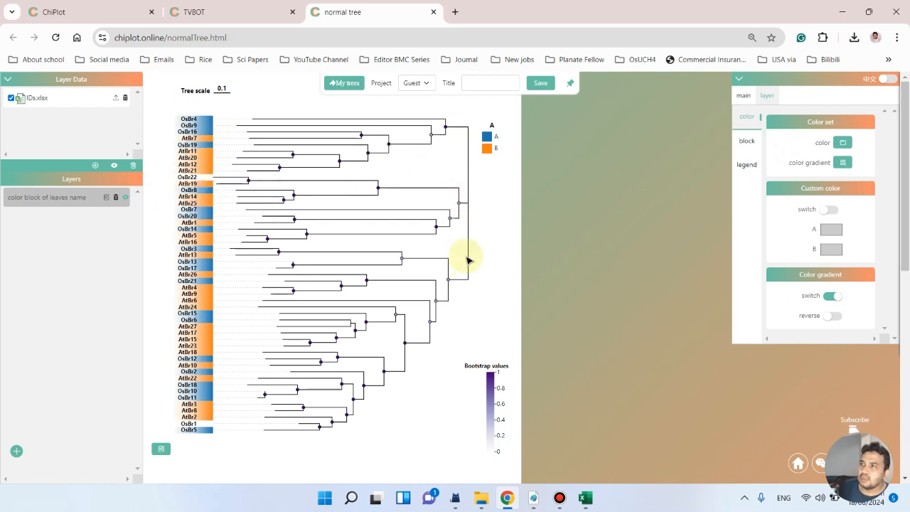
Step: Try the "from LCA to max length of children" width type for the color blocks, and set it to "from LCA to uniform end"
left_click(753, 143)
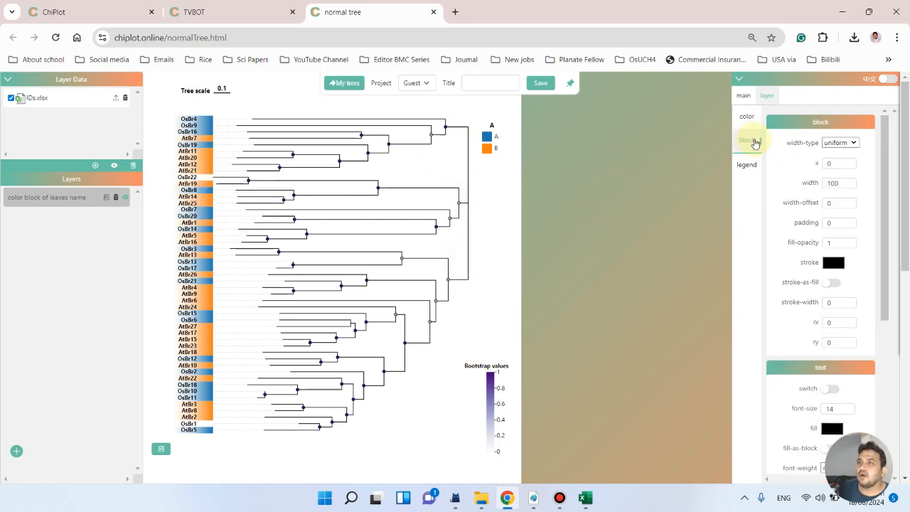
left_click(833, 143)
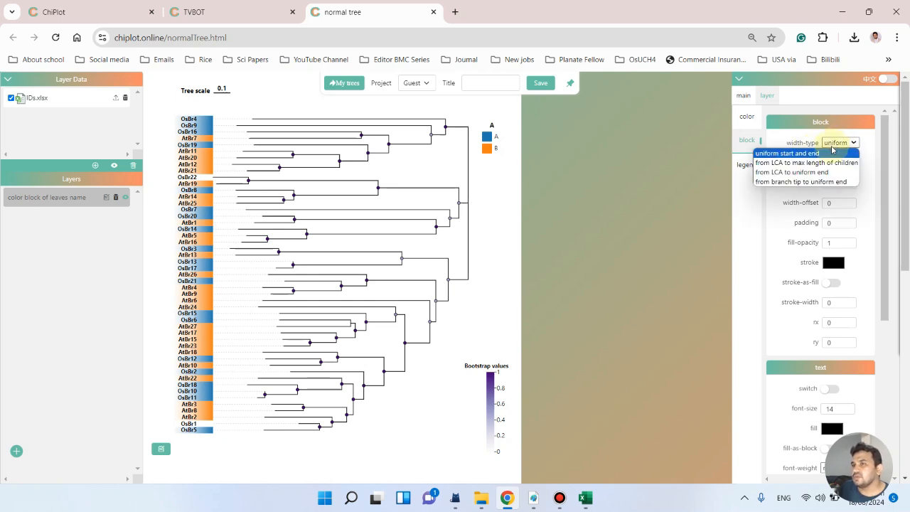
left_click(777, 163)
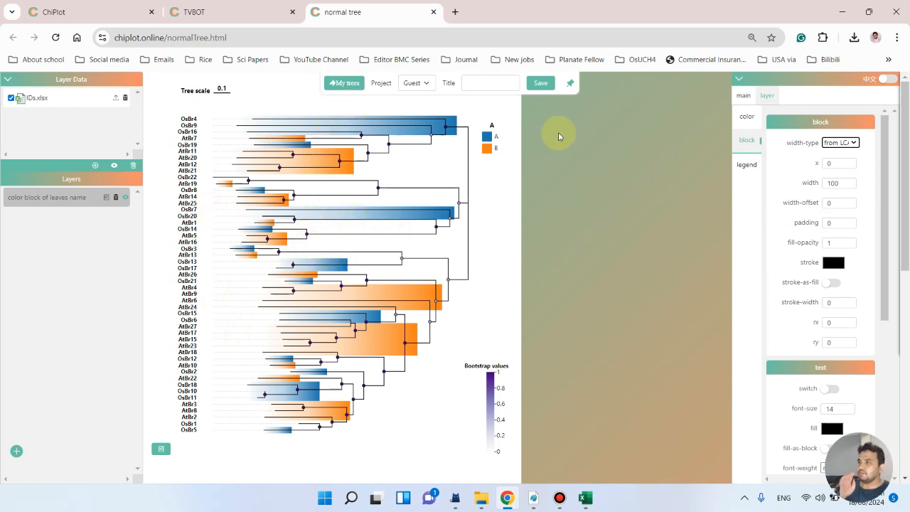
left_click(851, 142)
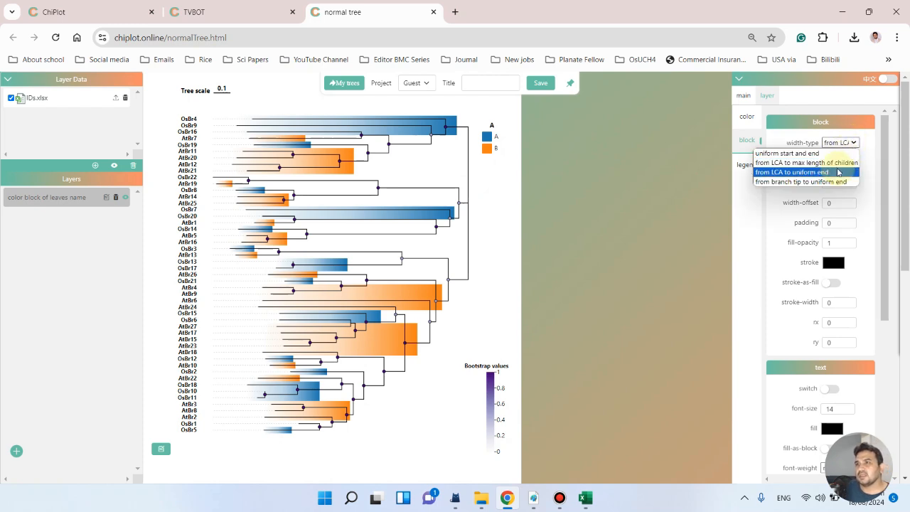
left_click(838, 172)
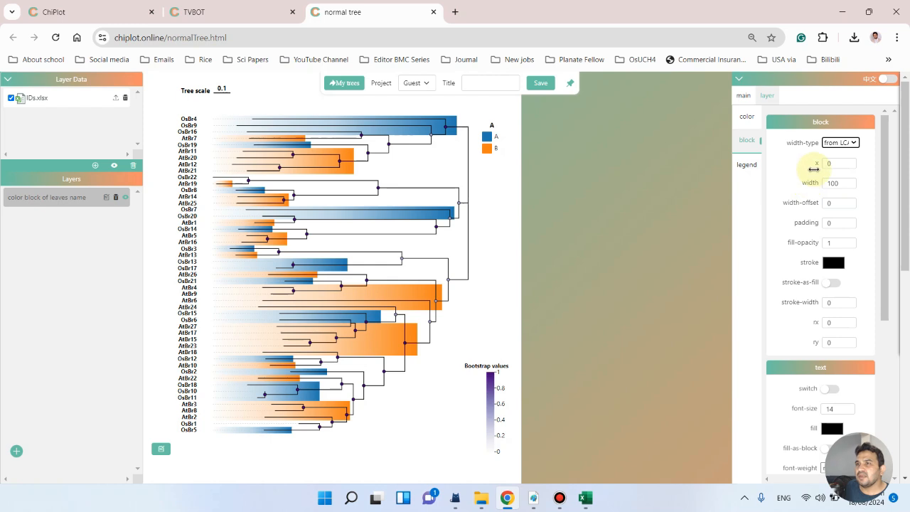
Step: Set the color blocks' x to -68 and width to 158, and look through the remaining block and text settings
left_click_drag(814, 163, 787, 168)
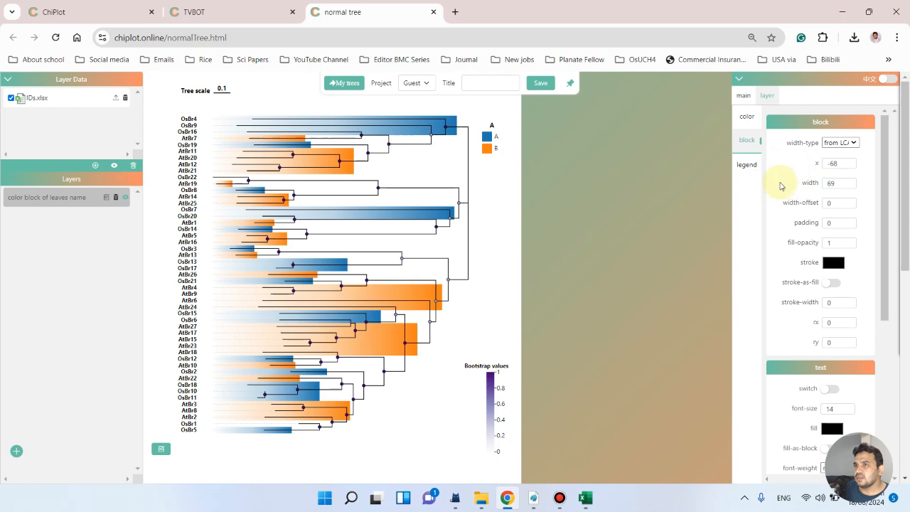
left_click_drag(792, 183, 843, 189)
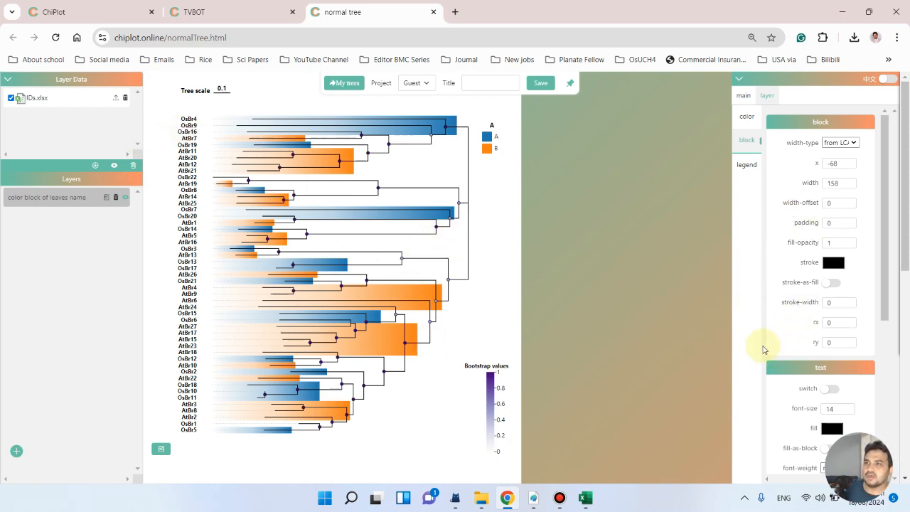
scroll(764, 345, "down", 2)
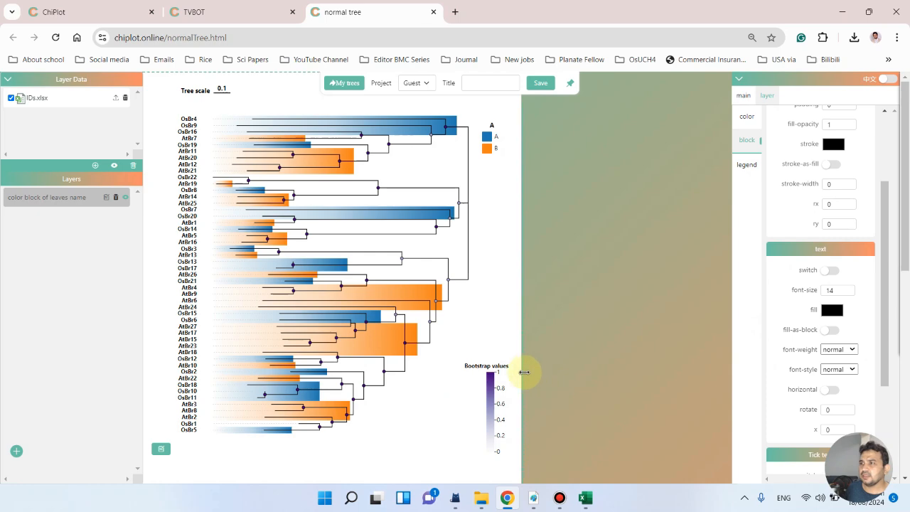
scroll(451, 385, "up", 3)
scroll(452, 374, "down", 3)
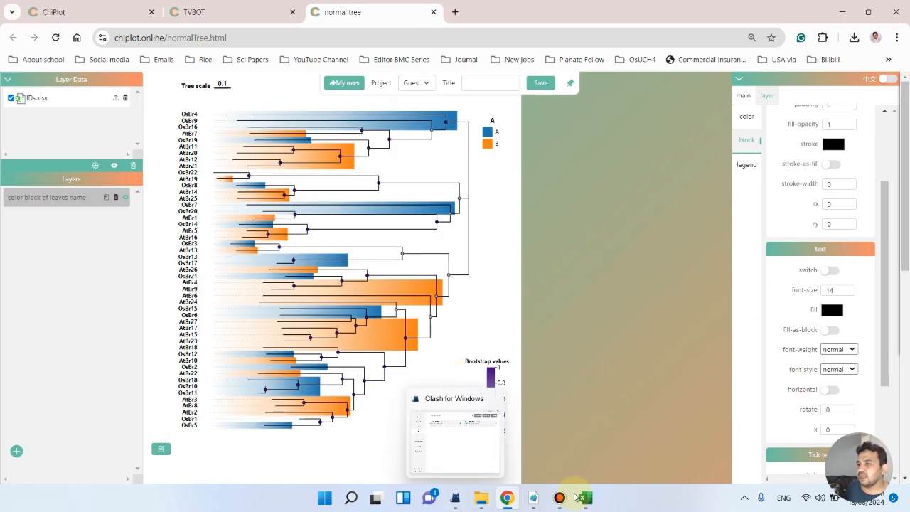
Step: Switch to Adobe Acrobat to examine the blocks and leaf symbols in example (2).pdf, and return to the tree page
mouse_move(533, 497)
left_click(436, 450)
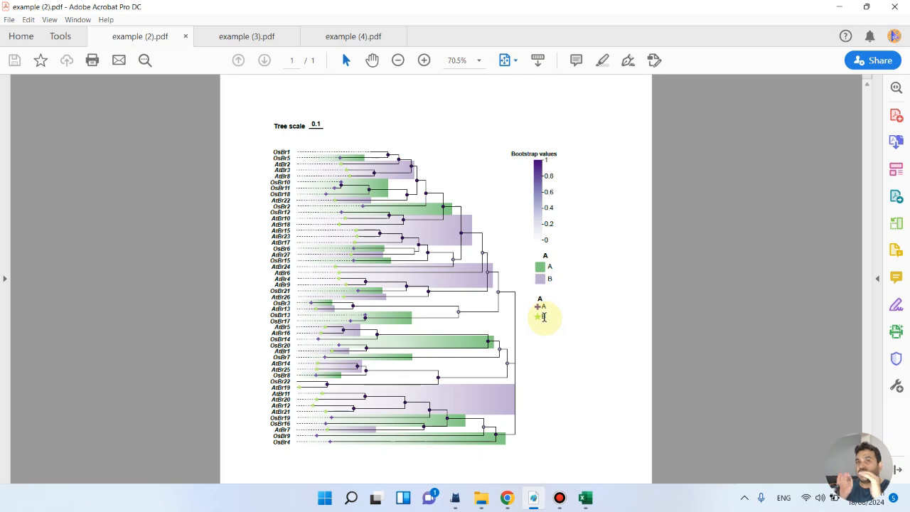
left_click(840, 7)
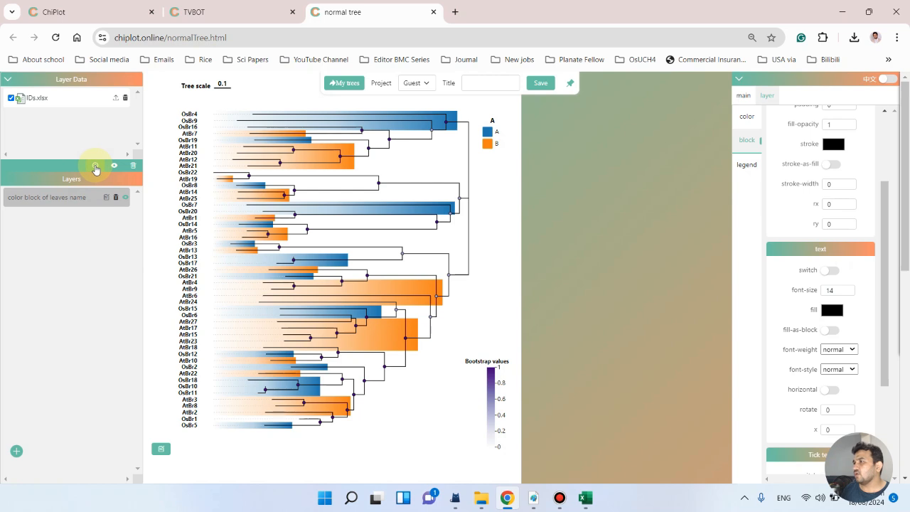
Step: Add an "add symbol" layer using column A of IDs.xlsx, and move the color block legend below the symbol legend
left_click(17, 453)
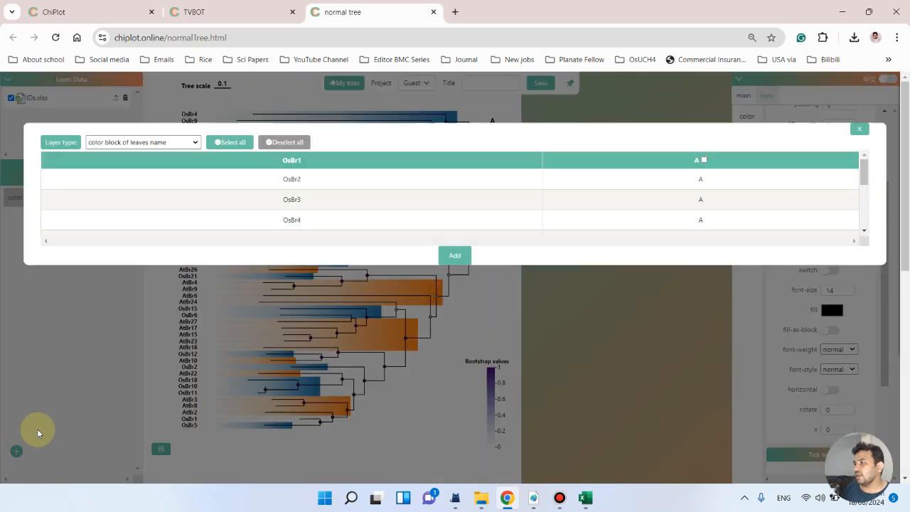
left_click(171, 187)
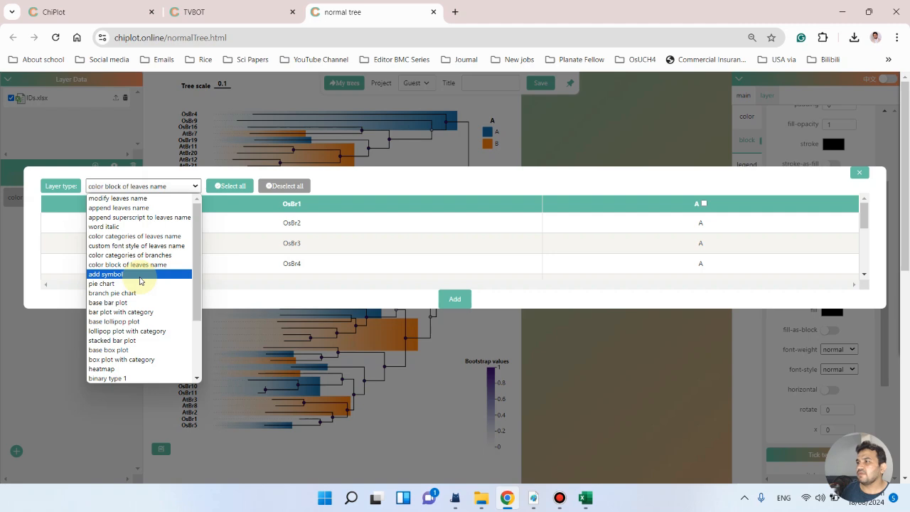
left_click(140, 274)
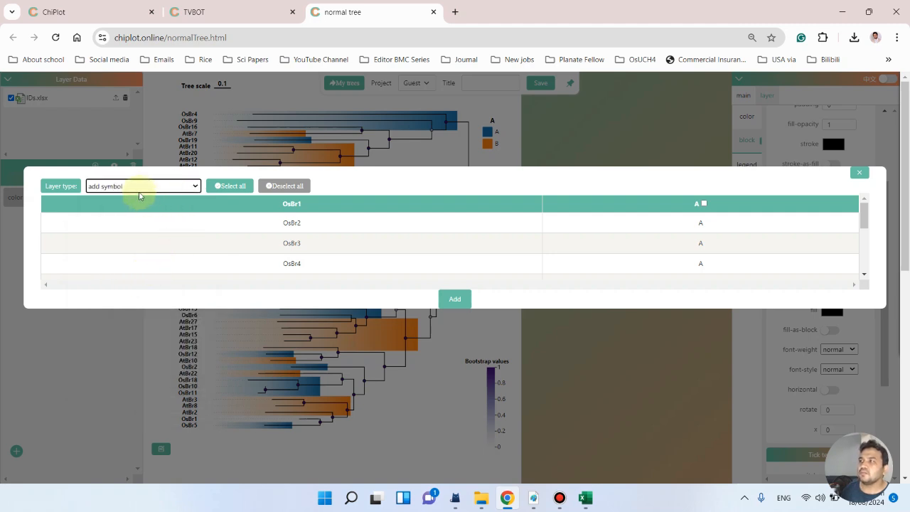
left_click(704, 205)
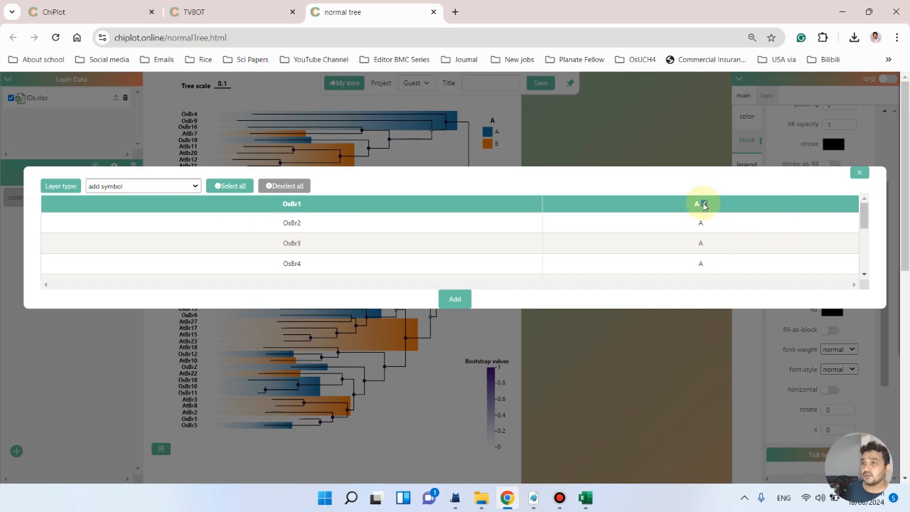
left_click(458, 300)
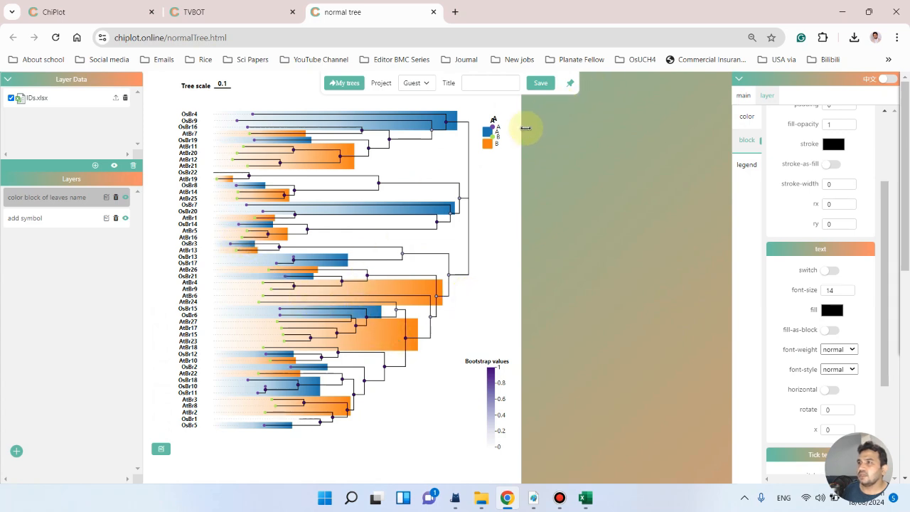
left_click_drag(496, 140, 501, 182)
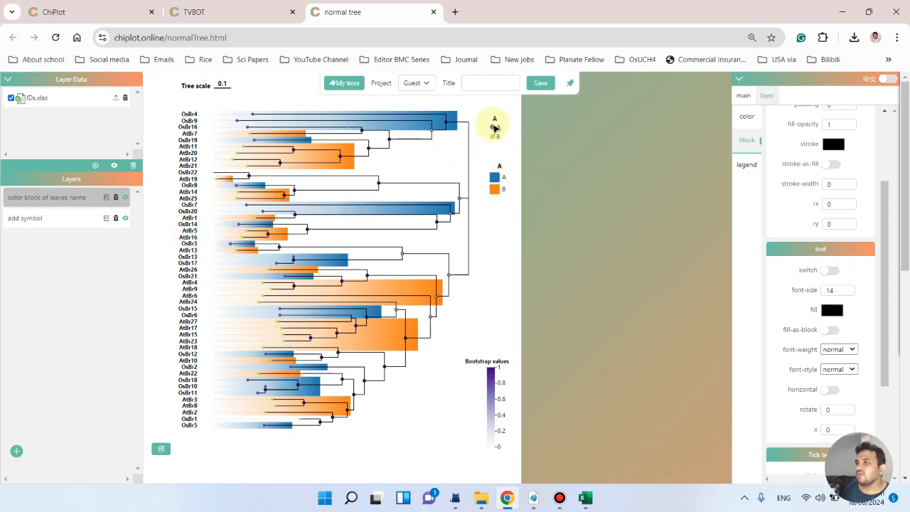
Step: Select the add symbol layer and change its background fill to light red, leaving the background switched off
mouse_move(25, 219)
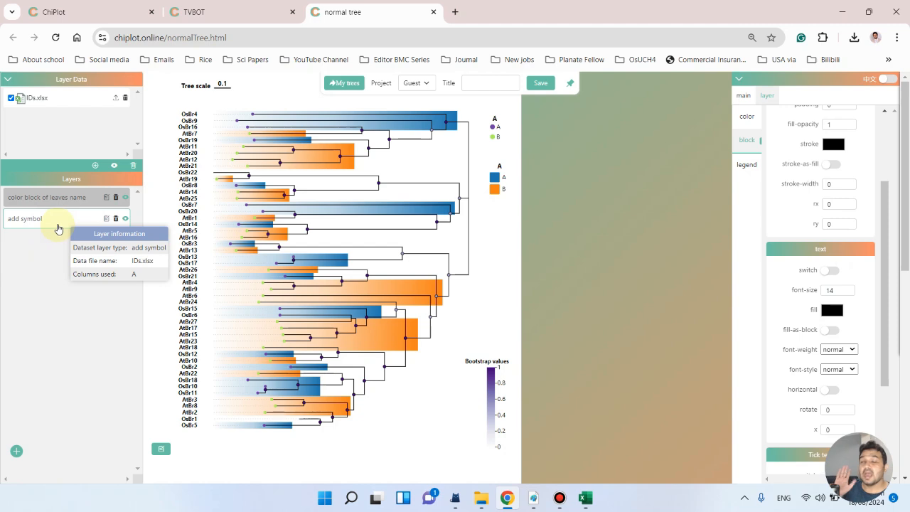
left_click(53, 223)
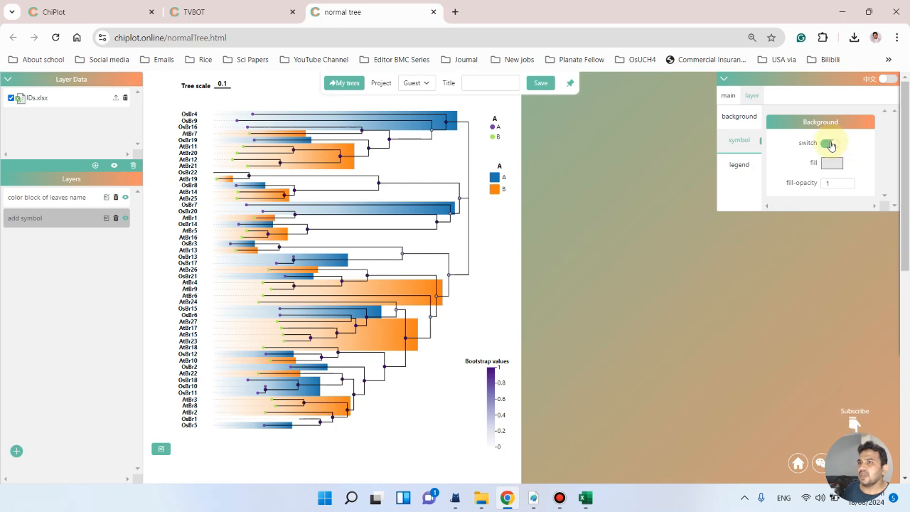
left_click(740, 121)
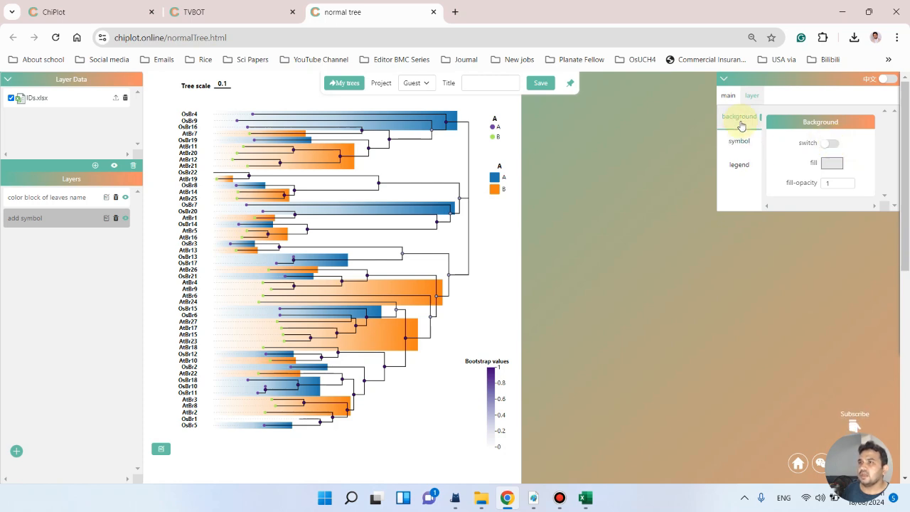
mouse_move(66, 226)
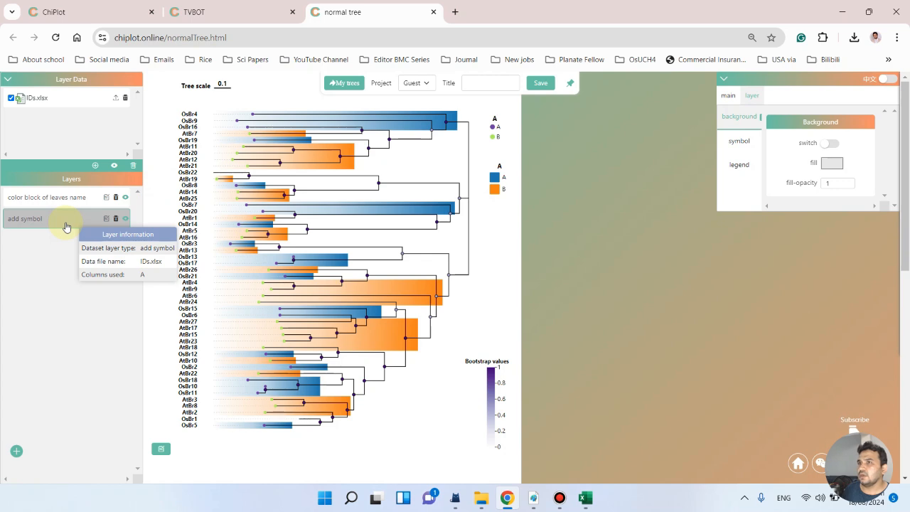
left_click(832, 163)
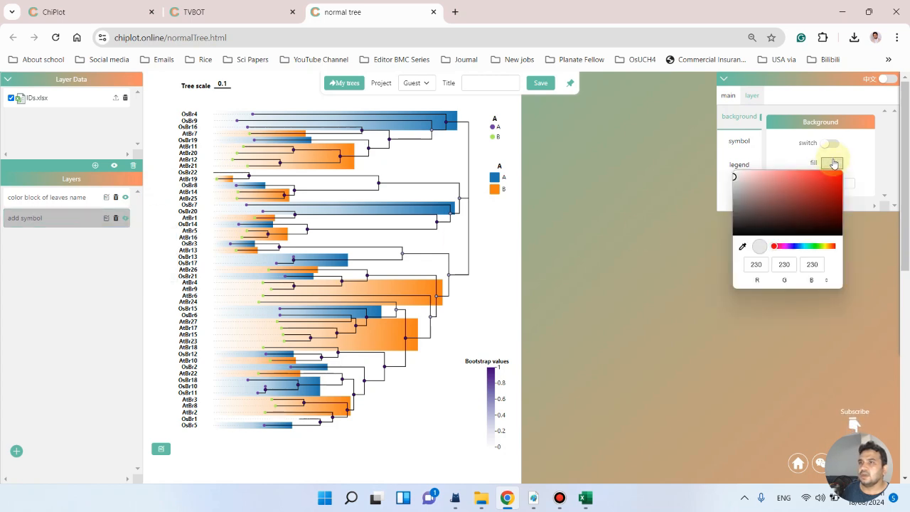
left_click(777, 180)
left_click(651, 193)
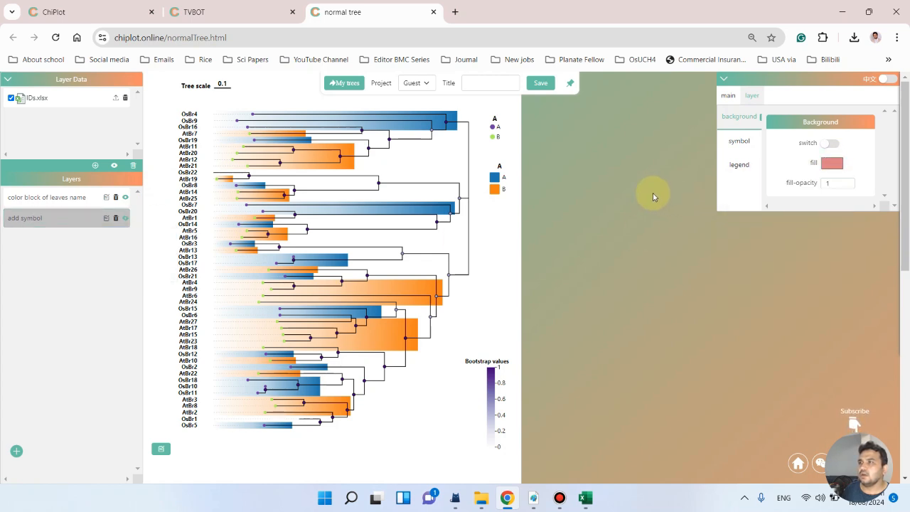
Step: Set the symbol type to symbolDiamond-fill for A and symbolTriangle-fill for B, and inspect the symbols on the tree
left_click(738, 144)
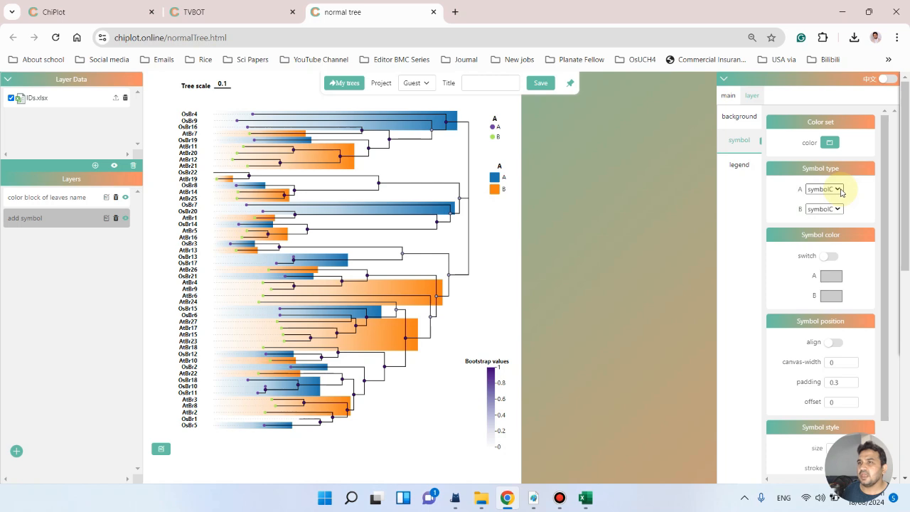
left_click(839, 190)
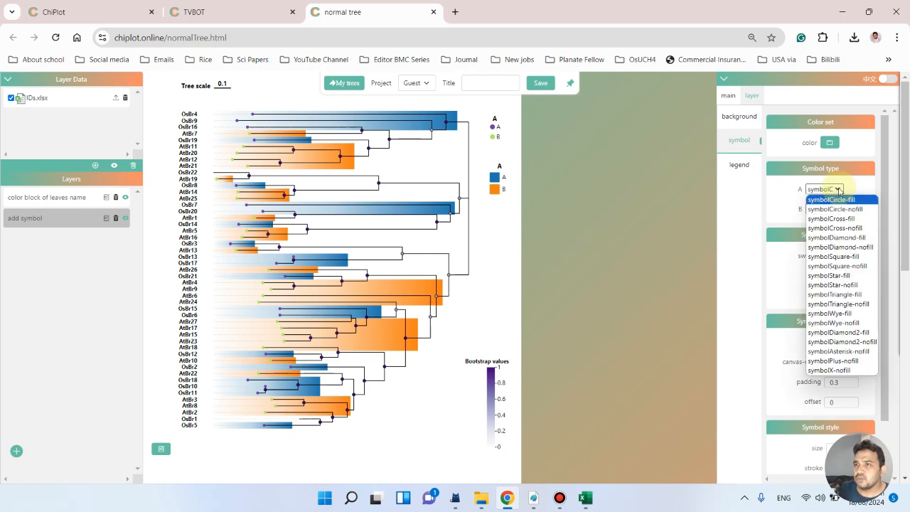
left_click(844, 238)
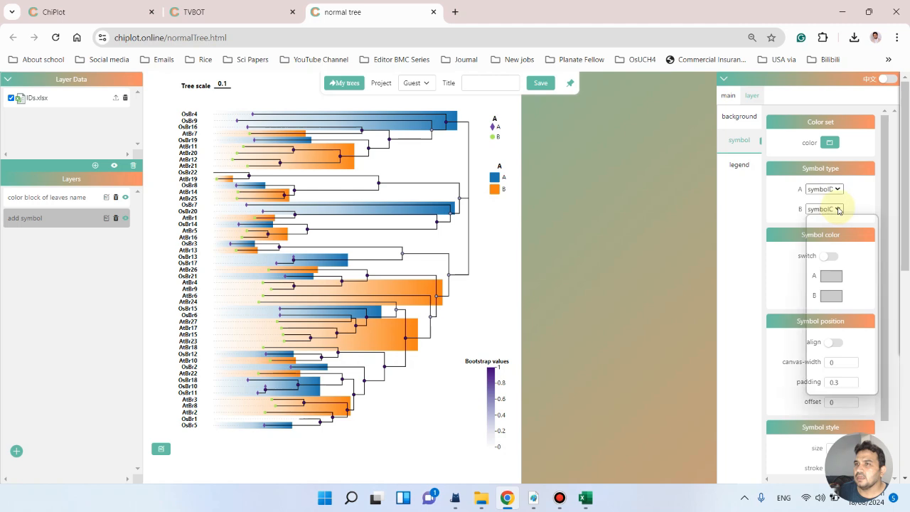
left_click(836, 209)
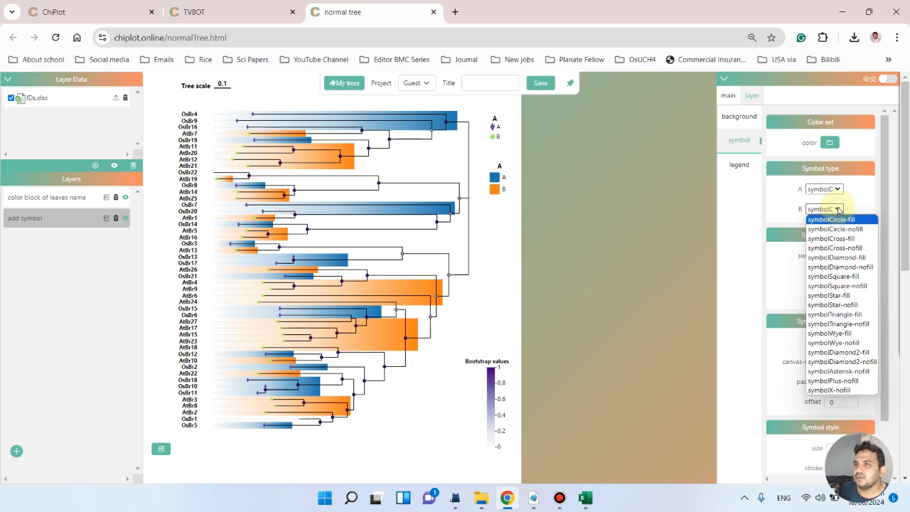
left_click(864, 316)
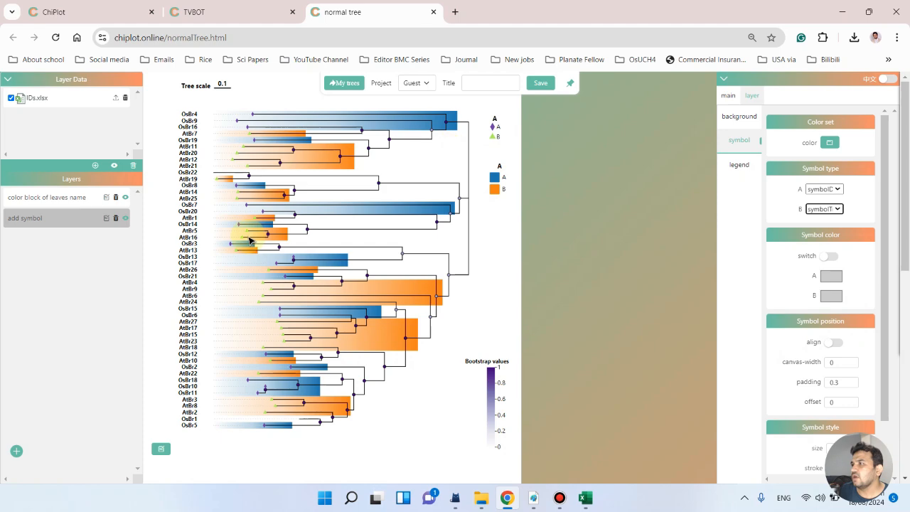
scroll(277, 183, "up", 3)
scroll(276, 186, "down", 4)
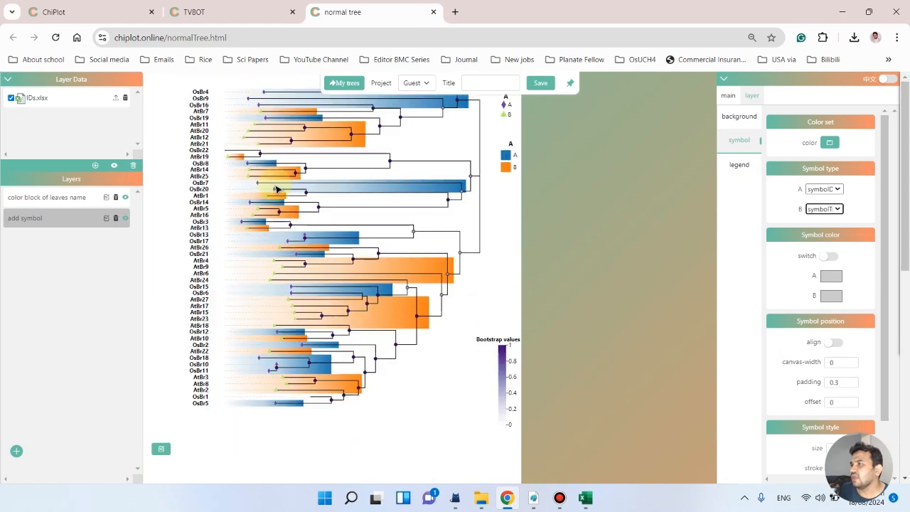
scroll(276, 190, "up", 2)
scroll(287, 207, "down", 3)
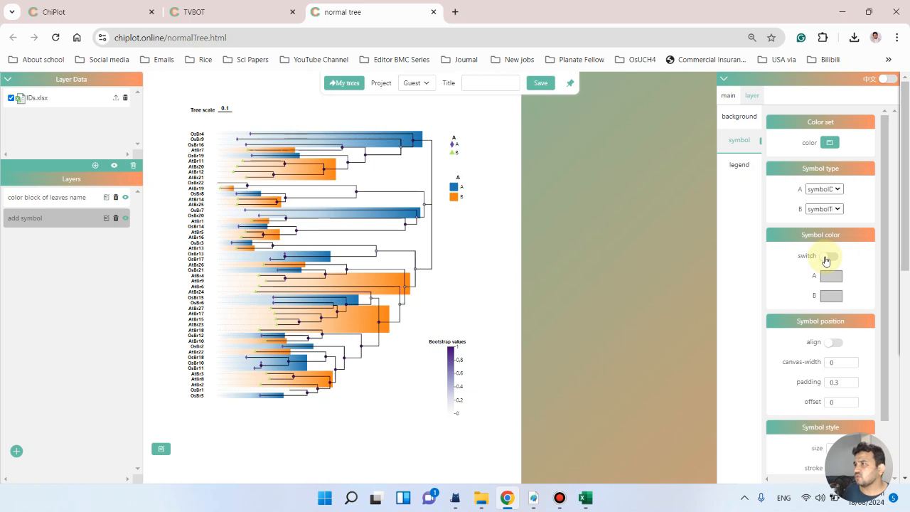
Step: Turn on alignment for the leaf symbols, and look through the remaining symbol position and style settings
left_click(835, 343)
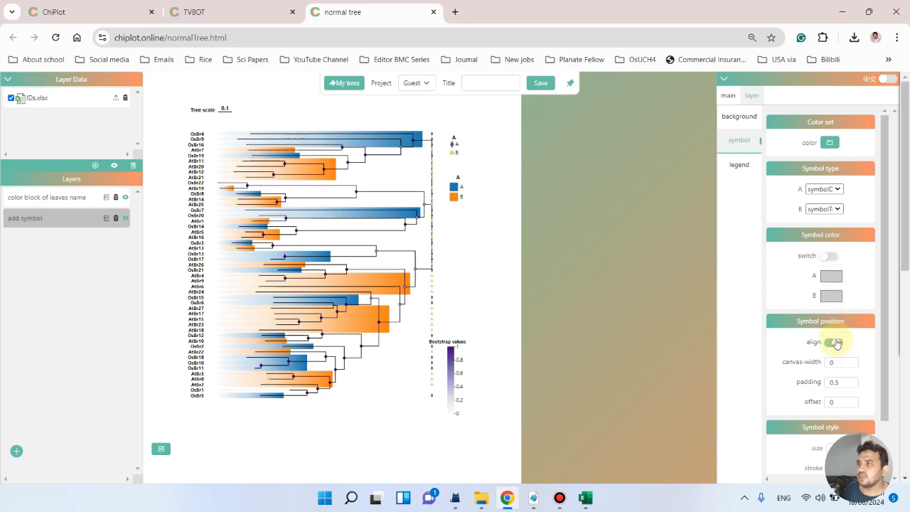
scroll(464, 226, "up", 3)
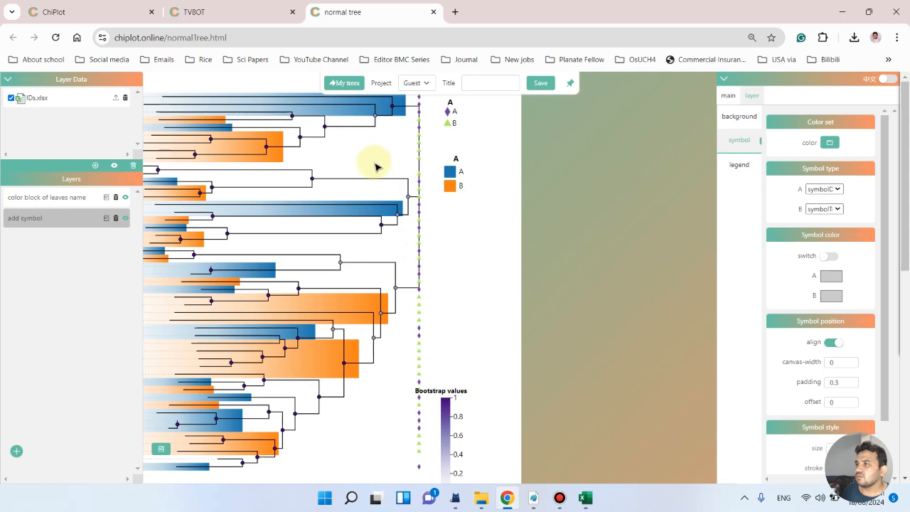
scroll(420, 320, "down", 5)
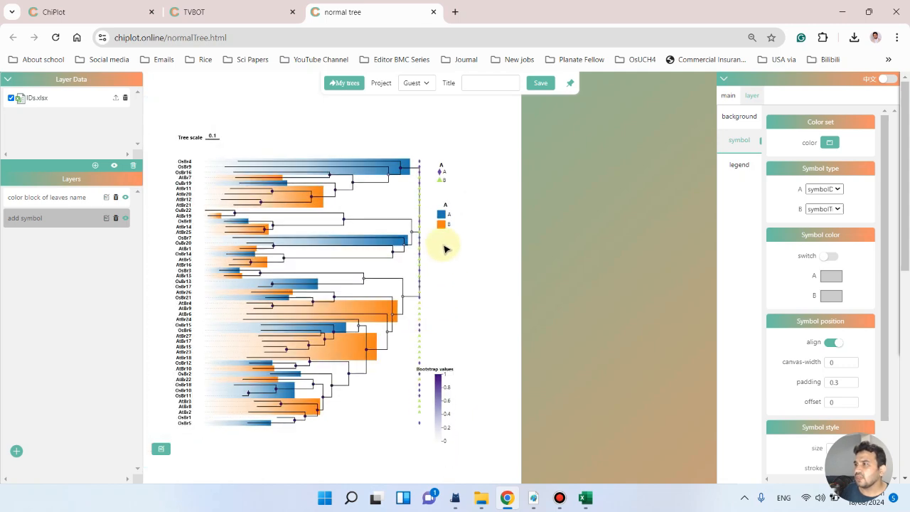
scroll(845, 380, "down", 1)
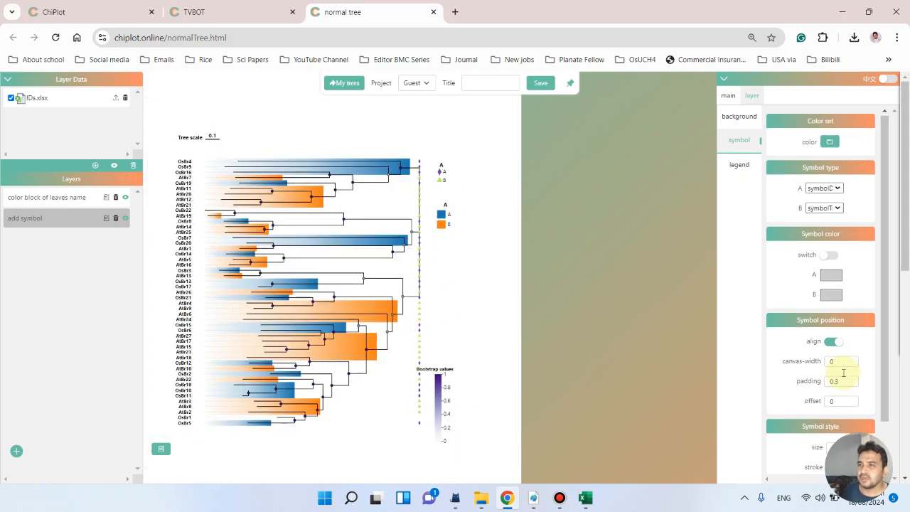
scroll(846, 386, "down", 1)
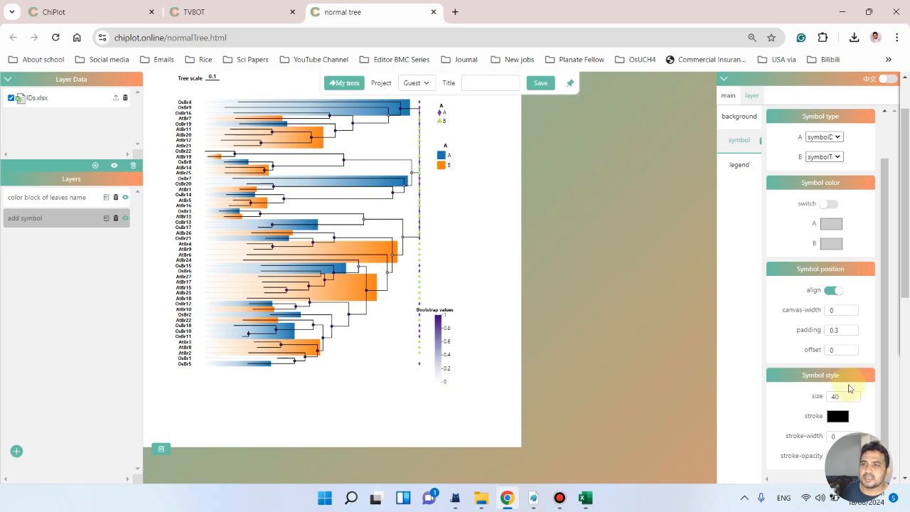
scroll(846, 388, "down", 1)
scroll(845, 387, "up", 1)
scroll(843, 381, "up", 2)
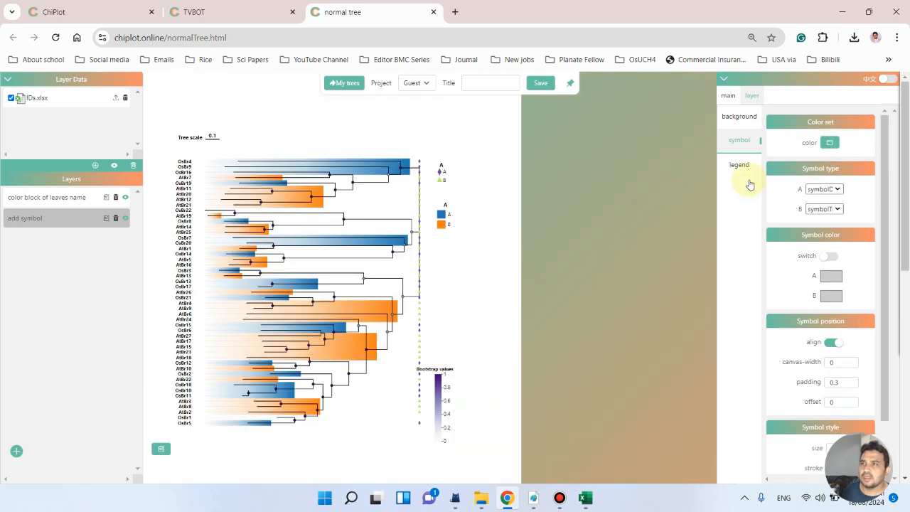
Step: Set the symbol legend's title to "A= Rice, B= Arabidopsis" and move that legend slightly up and to the right
left_click(744, 169)
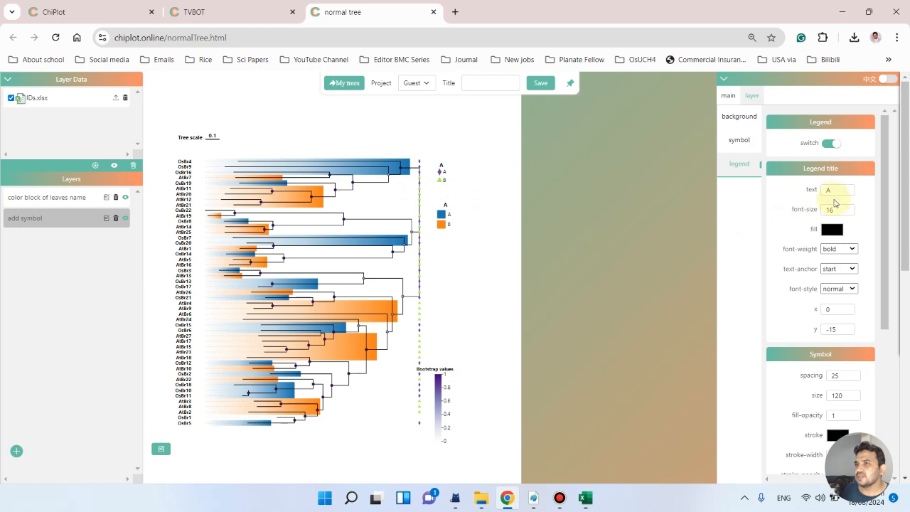
left_click_drag(832, 190, 812, 191)
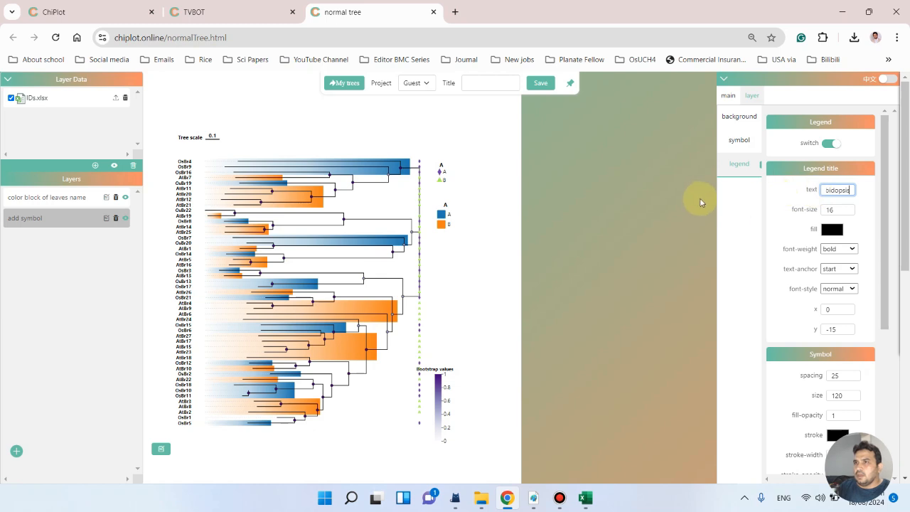
left_click(641, 211)
left_click_drag(494, 168, 492, 152)
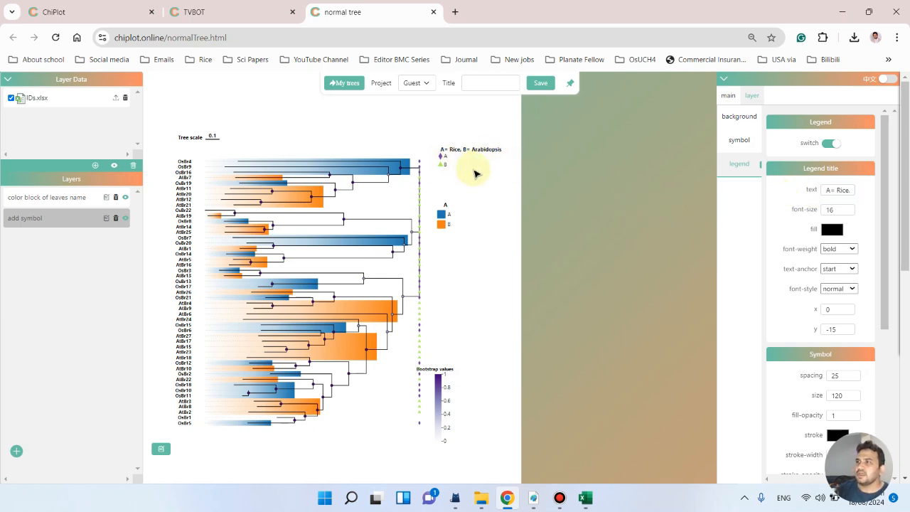
left_click_drag(447, 165, 451, 165)
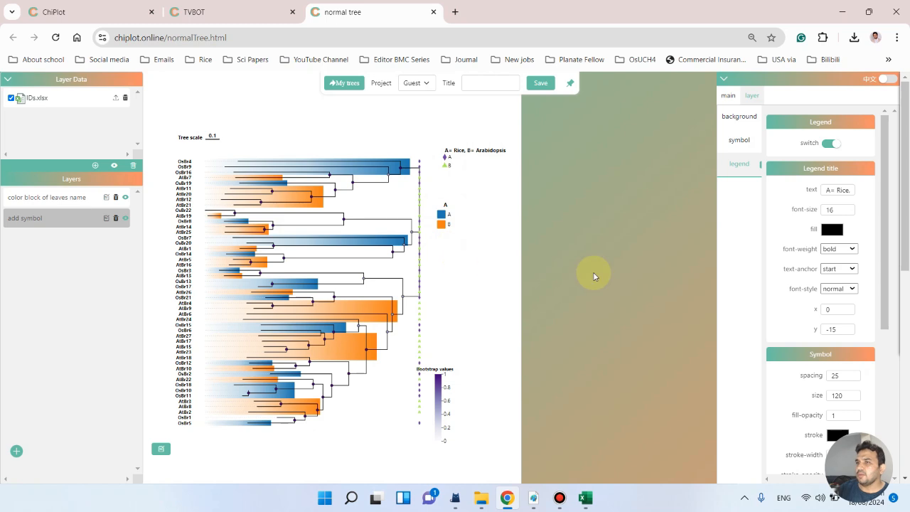
Step: Set the leaf labels' text fill to red (RGB 208, 41, 11), and view the node options of leaf OsBr4
left_click(729, 97)
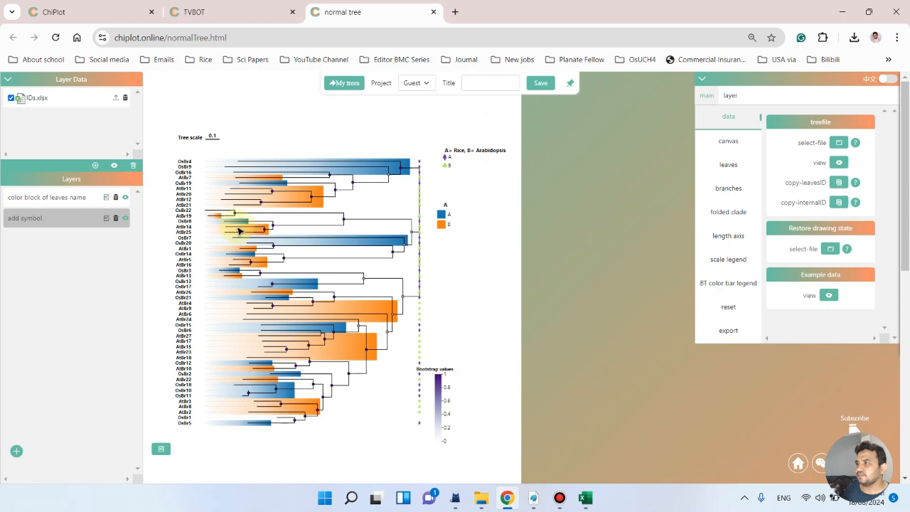
left_click(732, 167)
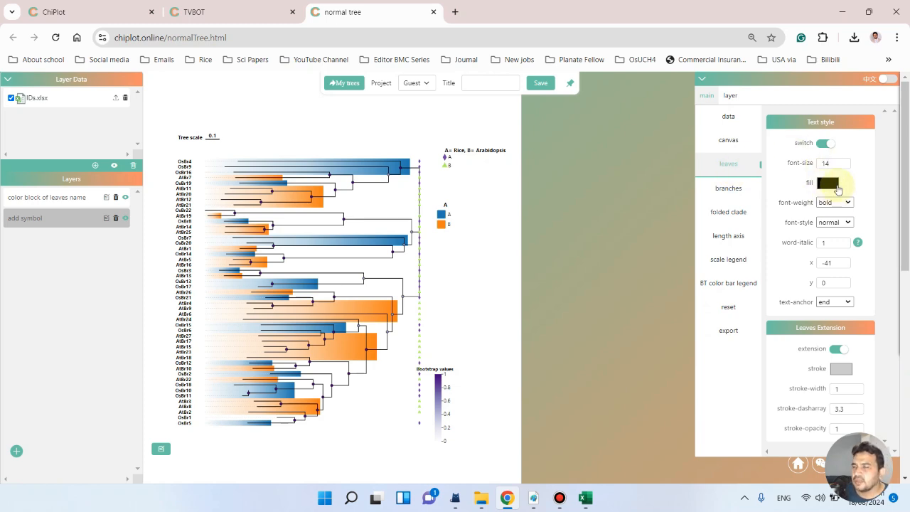
left_click(835, 186)
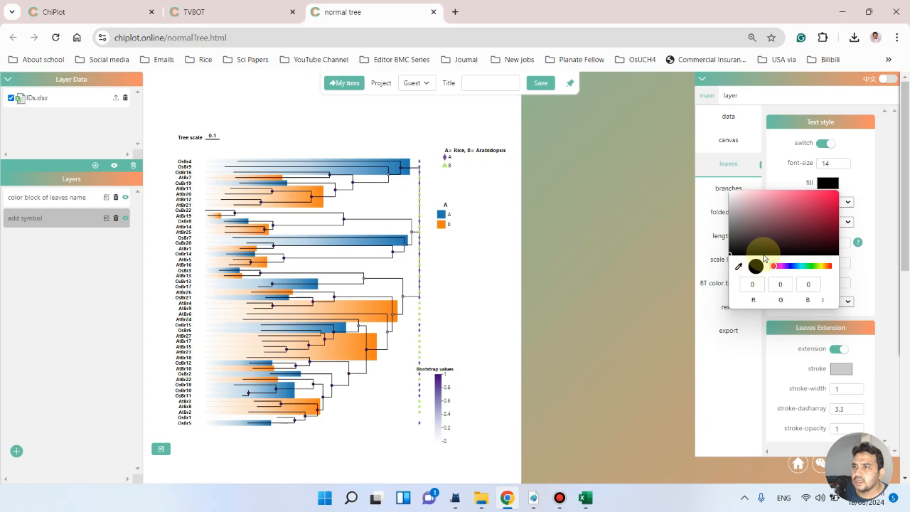
left_click_drag(782, 259, 831, 268)
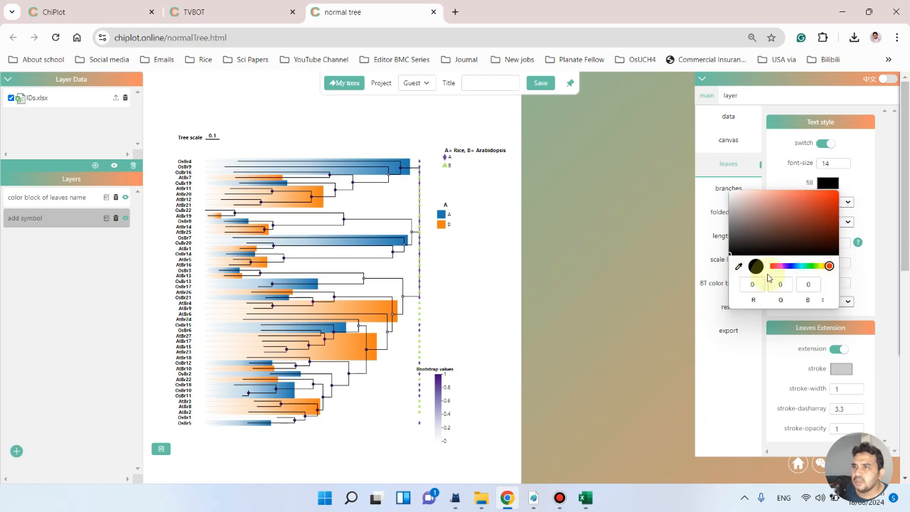
left_click(830, 201)
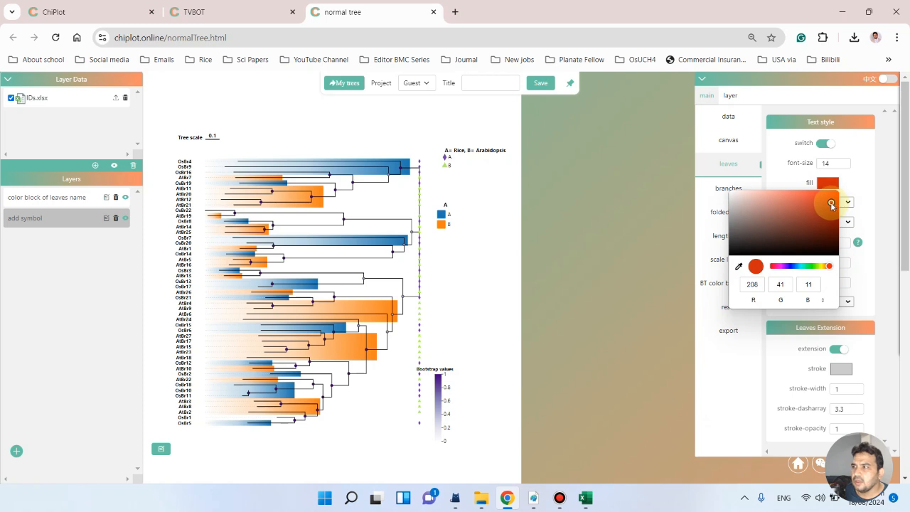
left_click(626, 220)
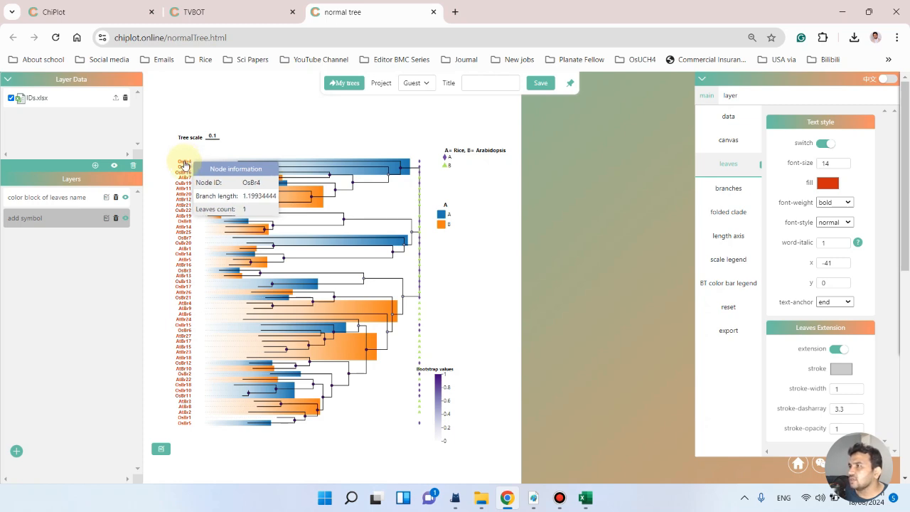
right_click(184, 164)
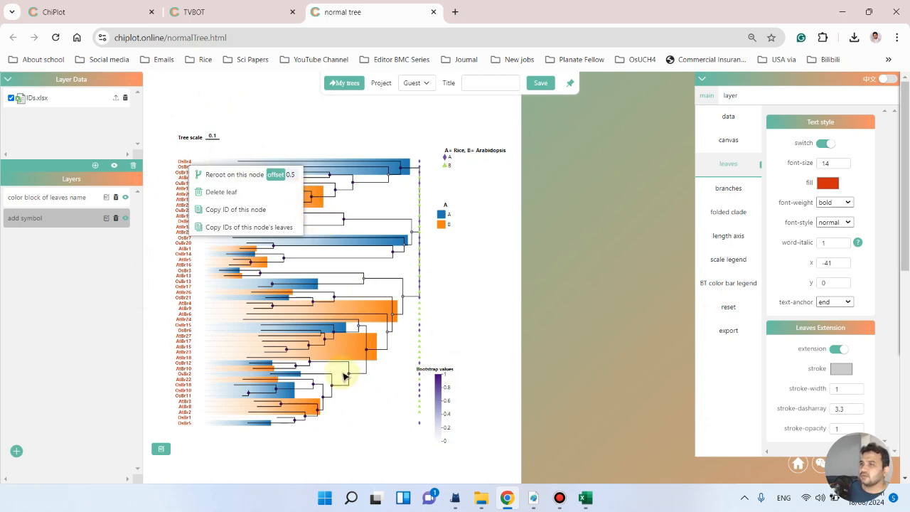
left_click(572, 295)
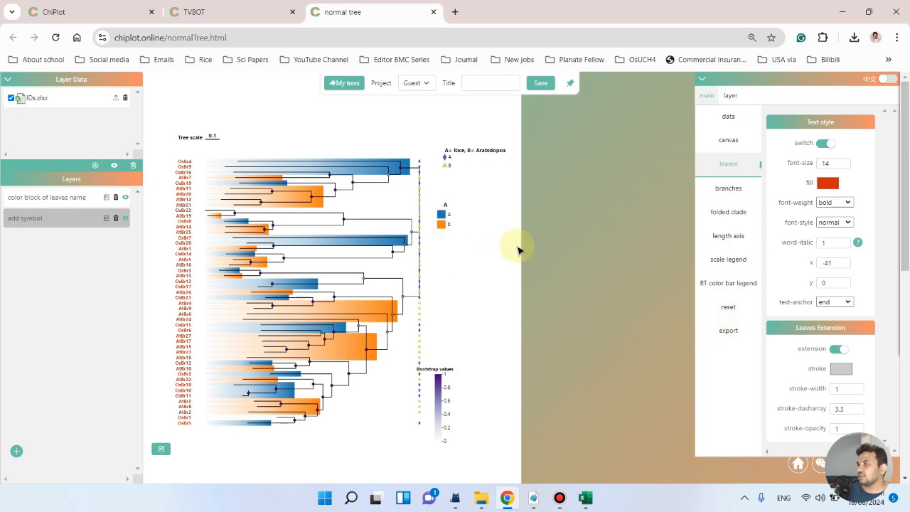
Step: Set the export format of the tree figure to png
left_click(735, 337)
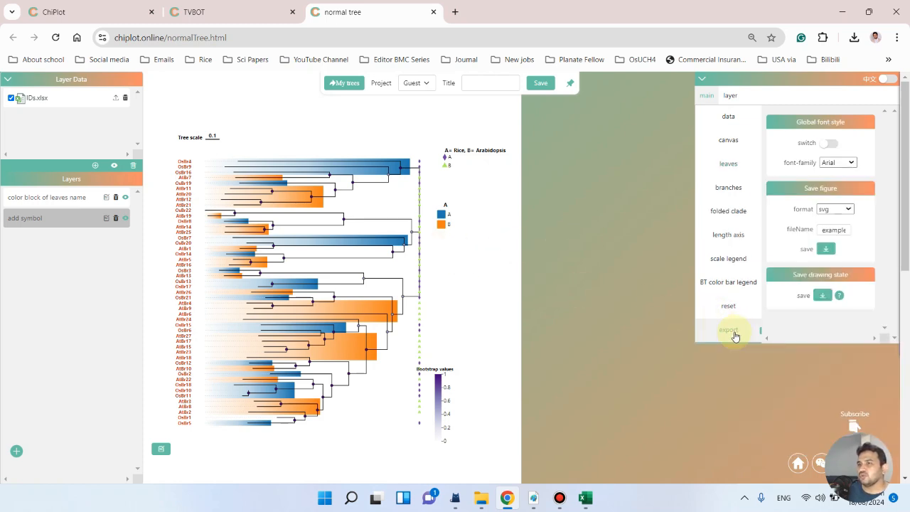
left_click(835, 209)
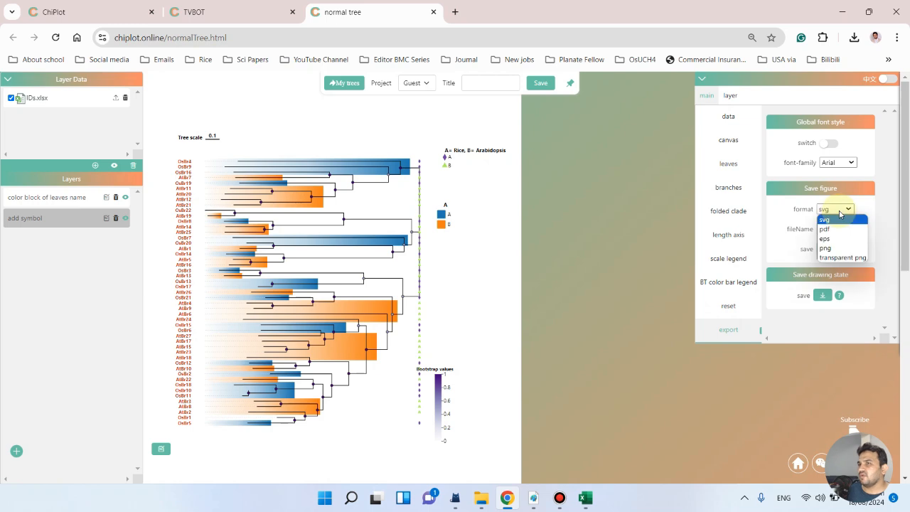
left_click(846, 247)
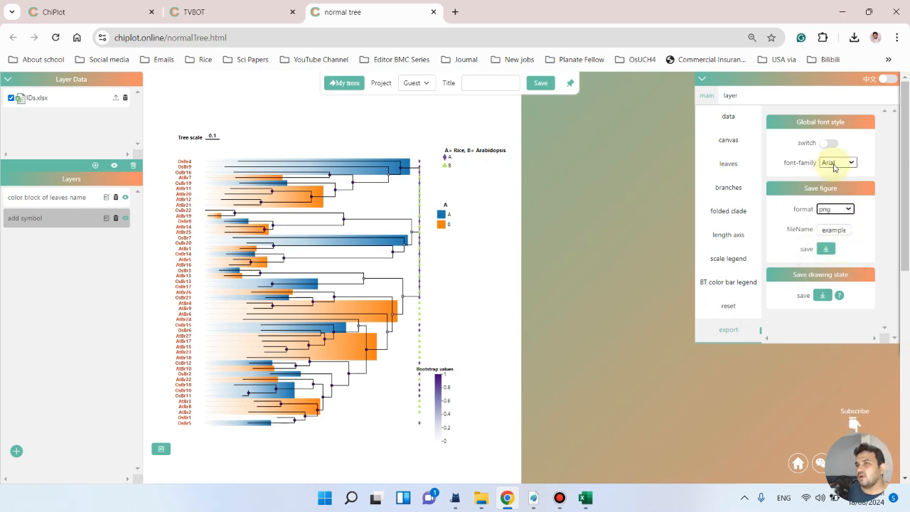
Step: Try Times New Roman as the global font family for the tree figure
left_click(836, 164)
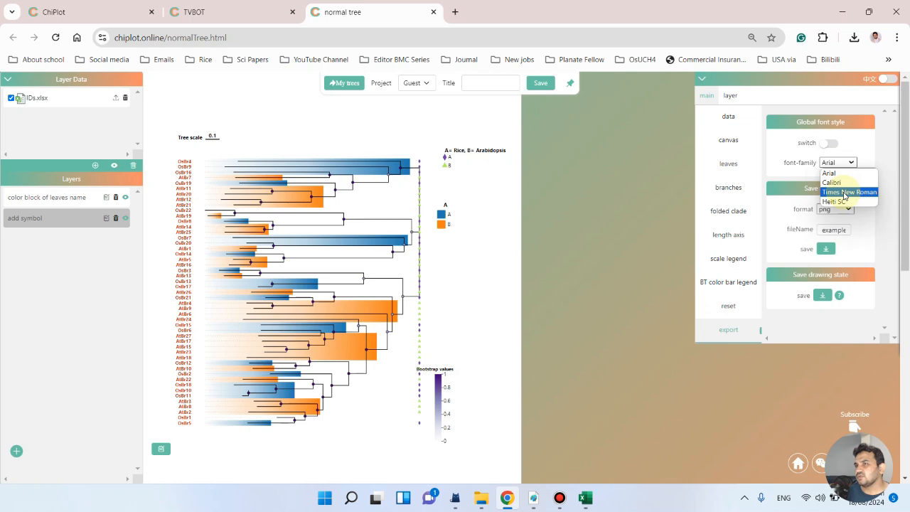
left_click(844, 192)
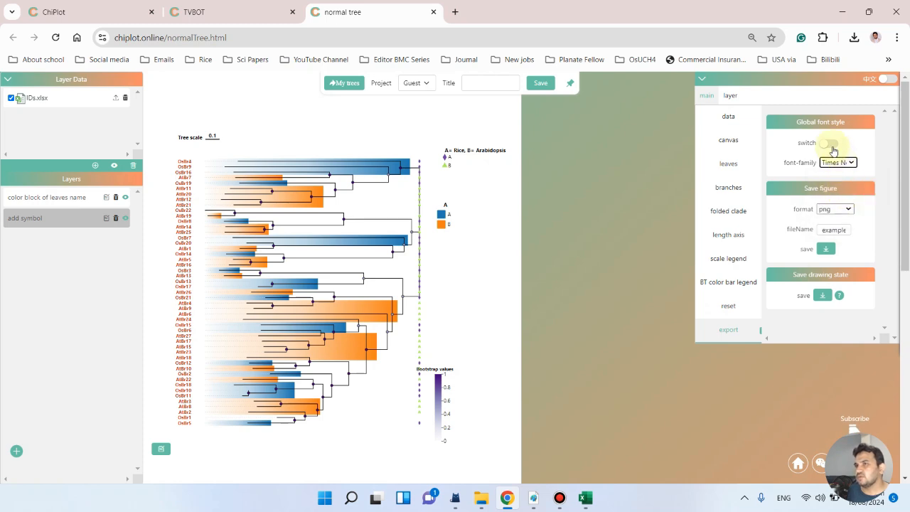
left_click(830, 144)
left_click(829, 145)
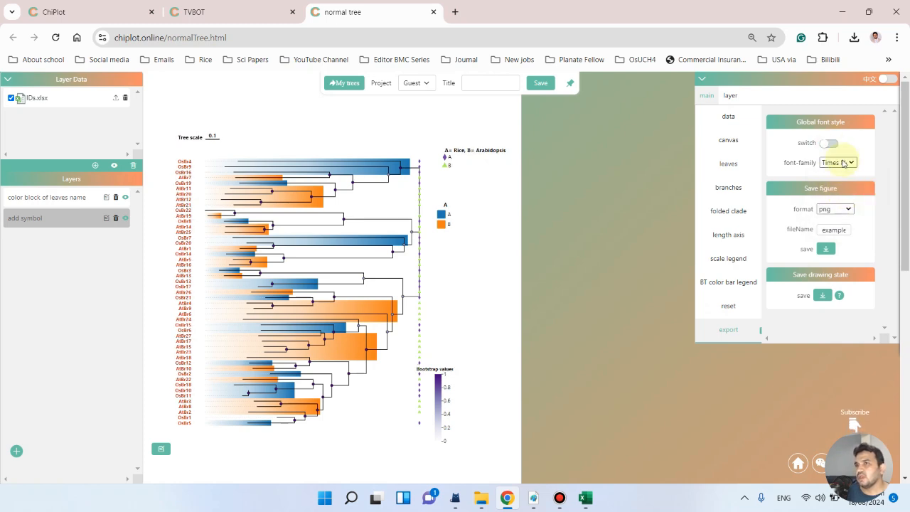
Step: Set the global font family to Arial and turn on the global font style
left_click(846, 163)
left_click(843, 176)
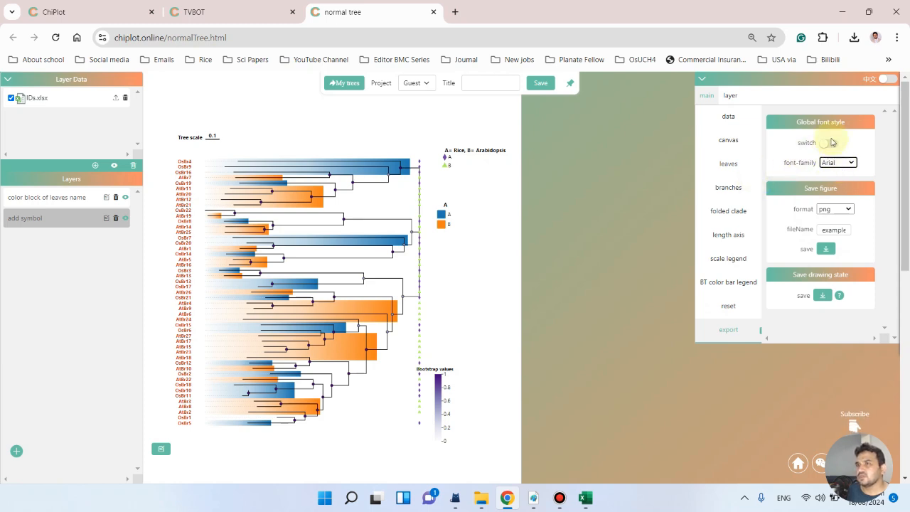
left_click(831, 144)
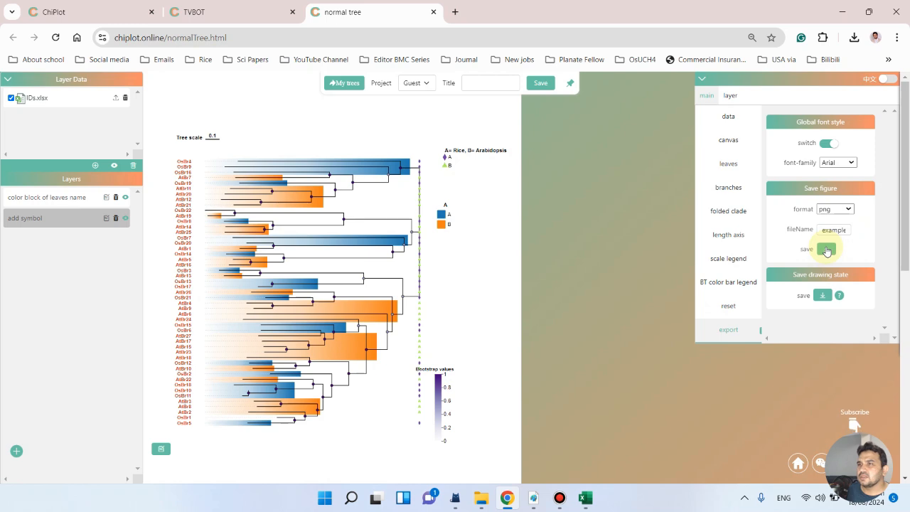
Step: Save the tree figure under the file name example and download it
left_click(825, 249)
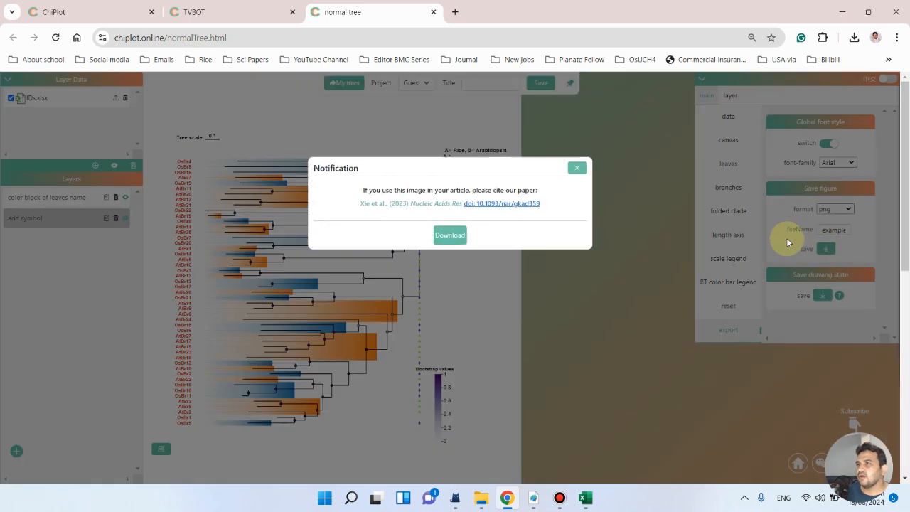
left_click(439, 254)
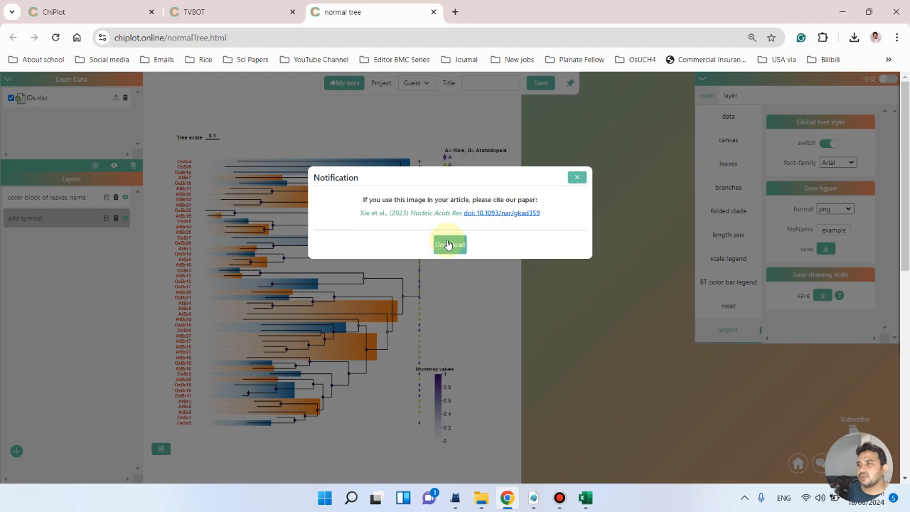
left_click(447, 246)
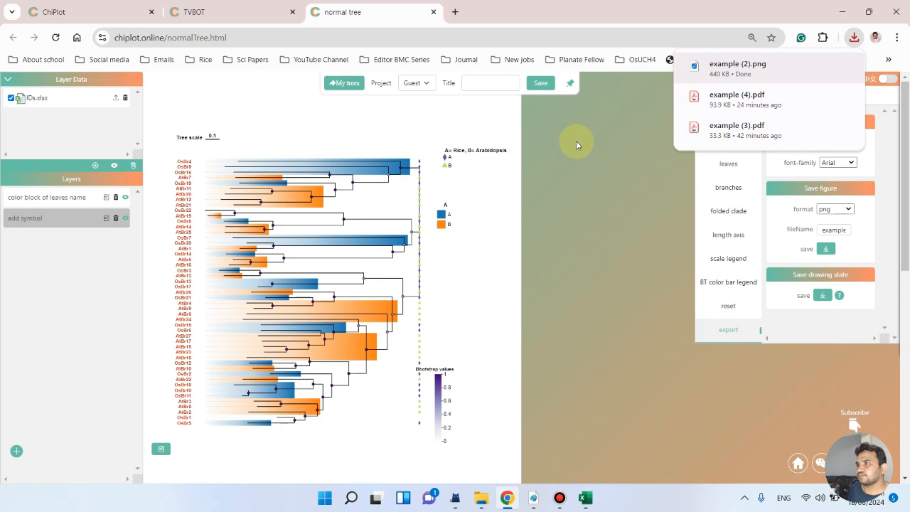
Step: Open the downloaded example (2).png in the image viewer and inspect the tree's labels, color blocks, symbols and legends
left_click(725, 68)
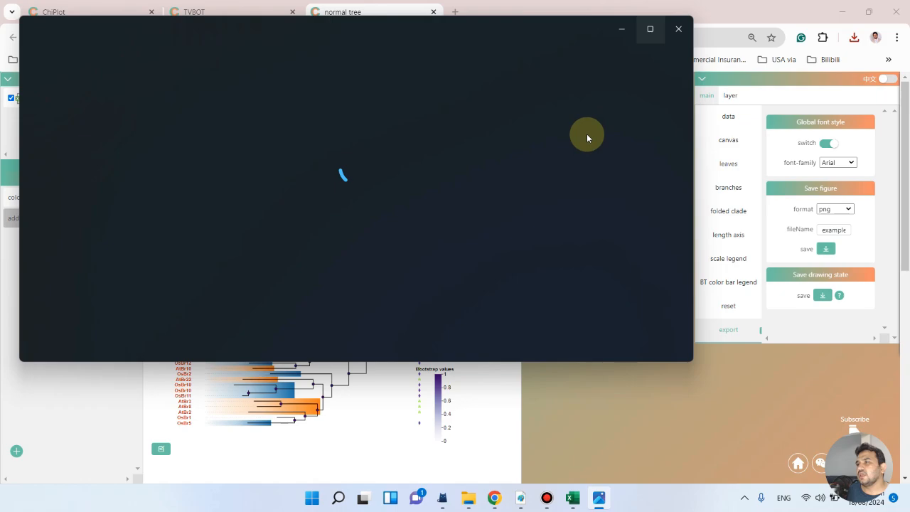
scroll(399, 189, "up", 2)
left_click(650, 29)
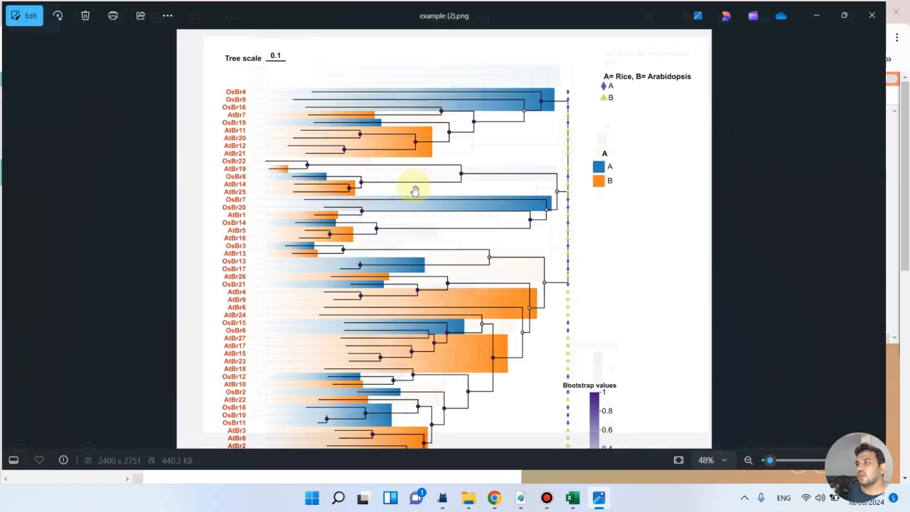
scroll(415, 192, "up", 2)
left_click_drag(539, 186, 561, 104)
scroll(547, 156, "down", 3)
left_click_drag(538, 263, 538, 132)
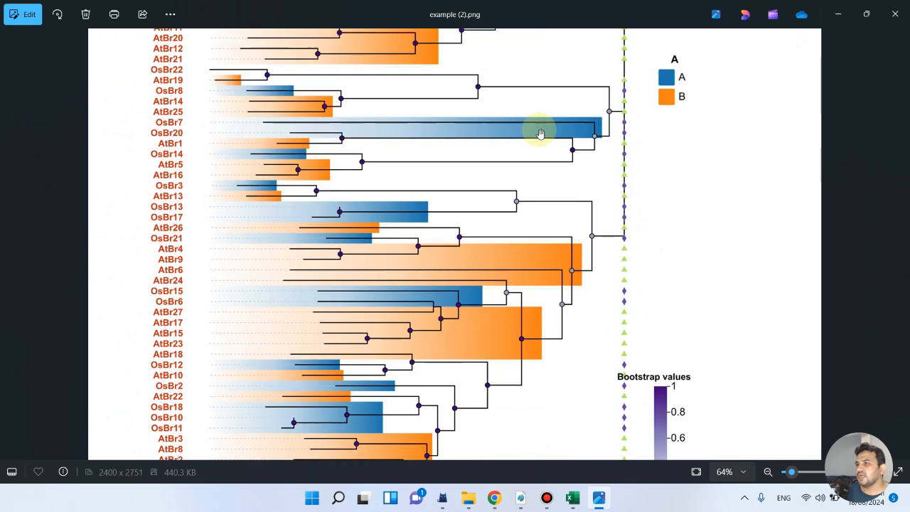
left_click_drag(540, 270, 599, 315)
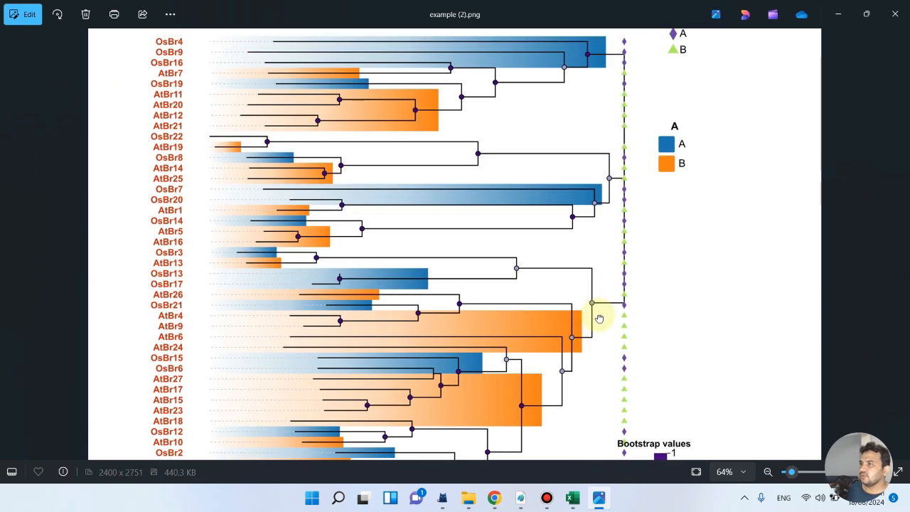
left_click(839, 15)
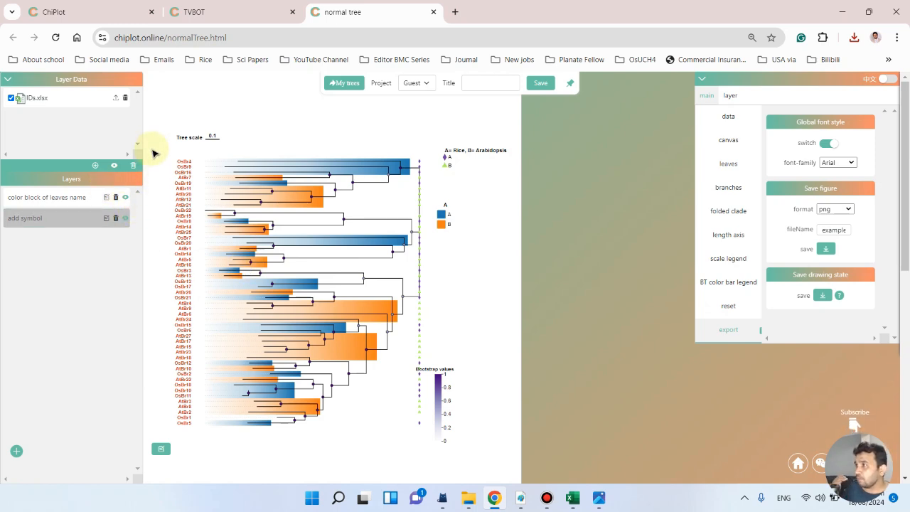
Step: Close the finished tree and open the gallery example "right-to-left layout for rectangular tree" from the TVBOT page
left_click(434, 12)
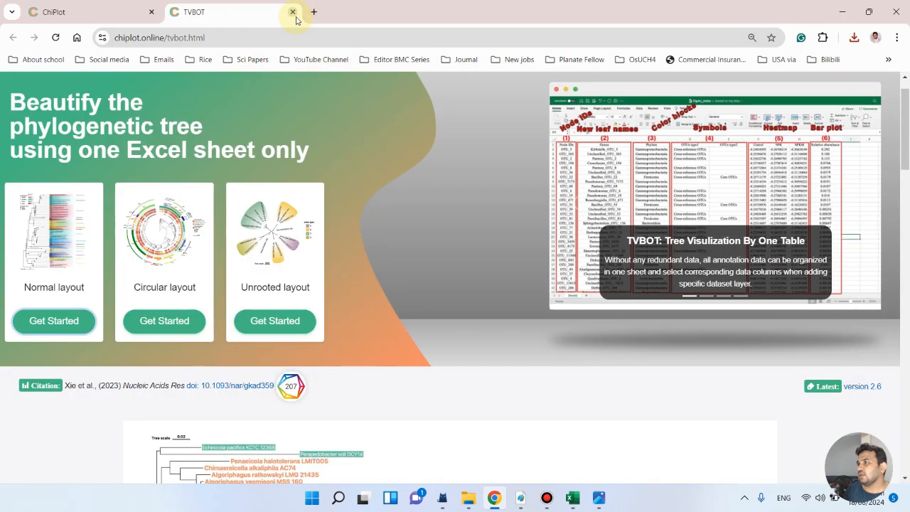
scroll(201, 301, "down", 8)
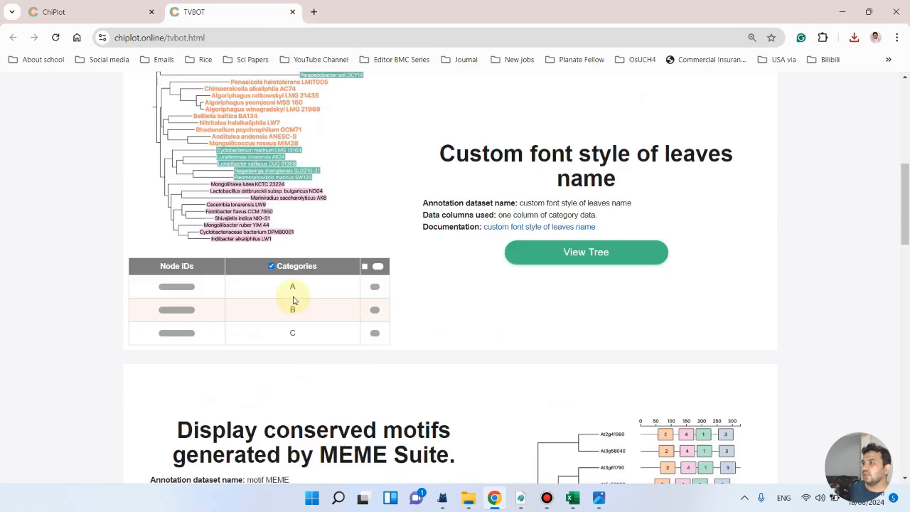
scroll(387, 281, "down", 3)
scroll(386, 275, "up", 3)
scroll(386, 275, "down", 7)
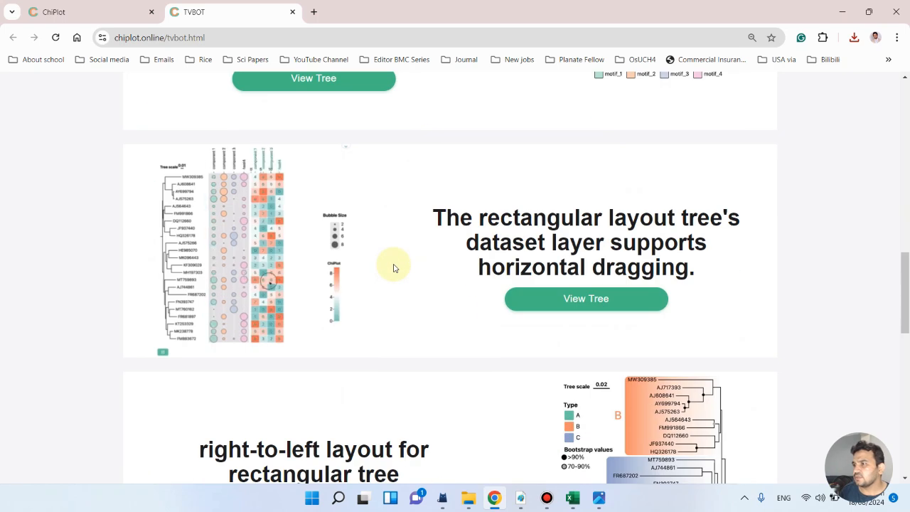
scroll(393, 265, "down", 1)
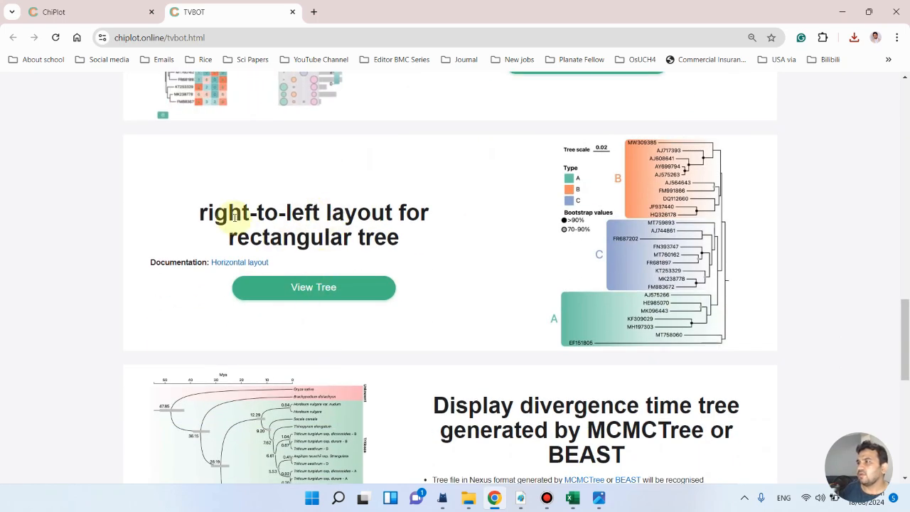
left_click(310, 289)
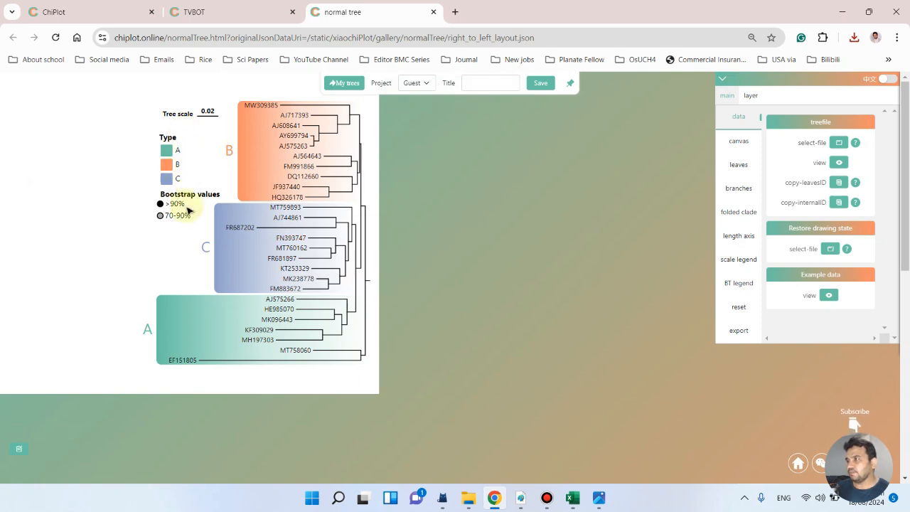
Step: View the example's NJ_tree.txt data and highlight its Newick text, returning to the tree when done
left_click(839, 164)
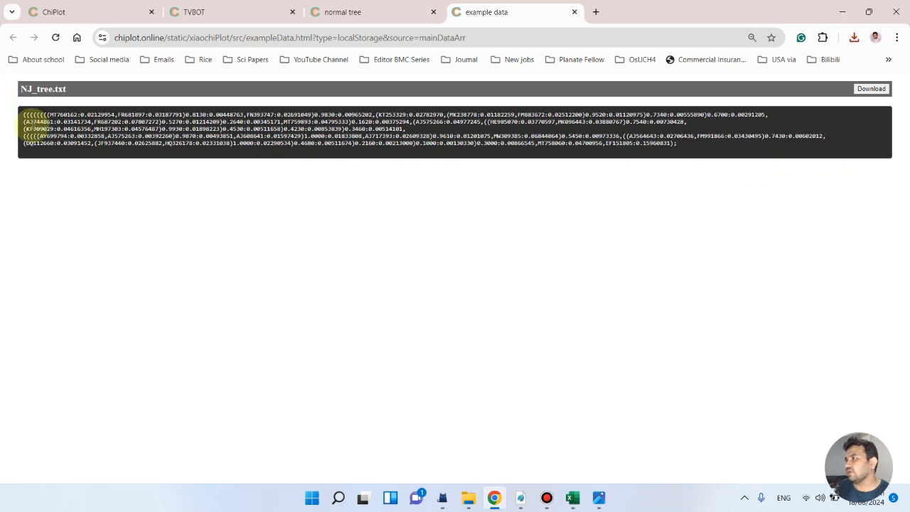
left_click_drag(23, 120, 704, 156)
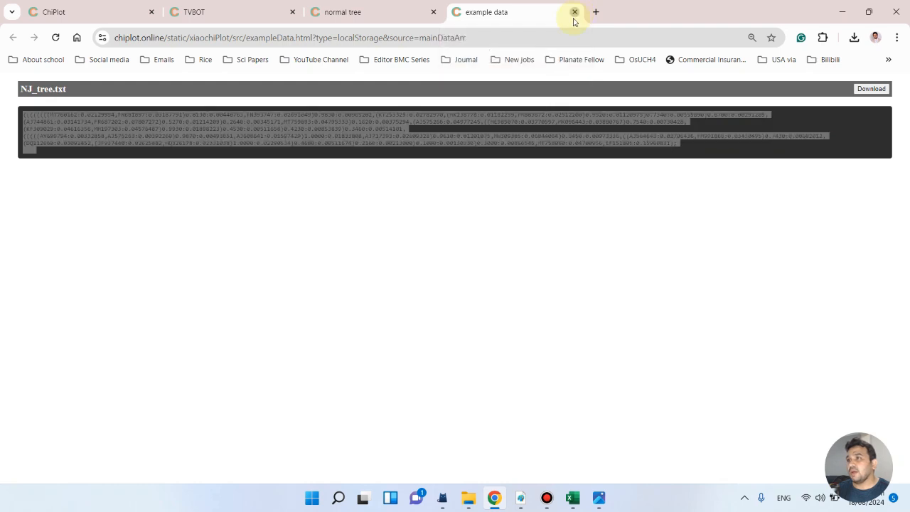
left_click(575, 13)
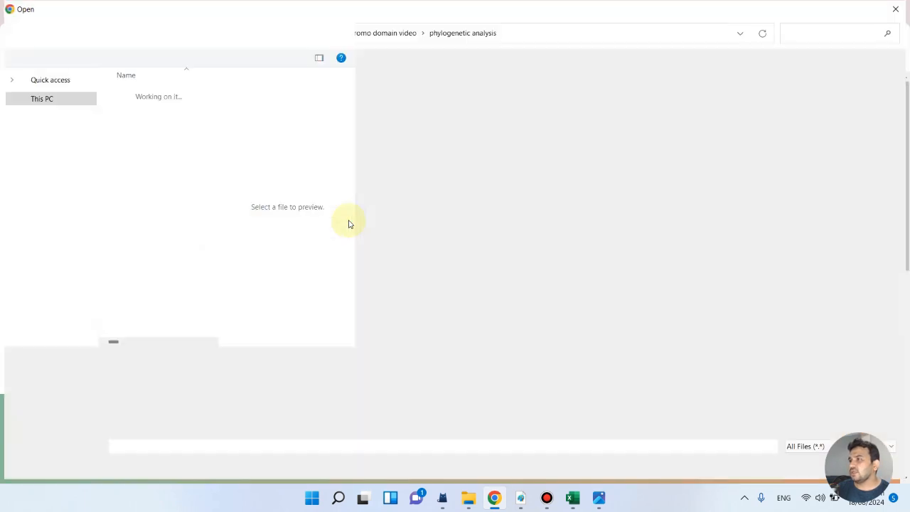
Step: Load NJ_tree.txt from the Downloads folder as the tree file
scroll(55, 116, "up", 2)
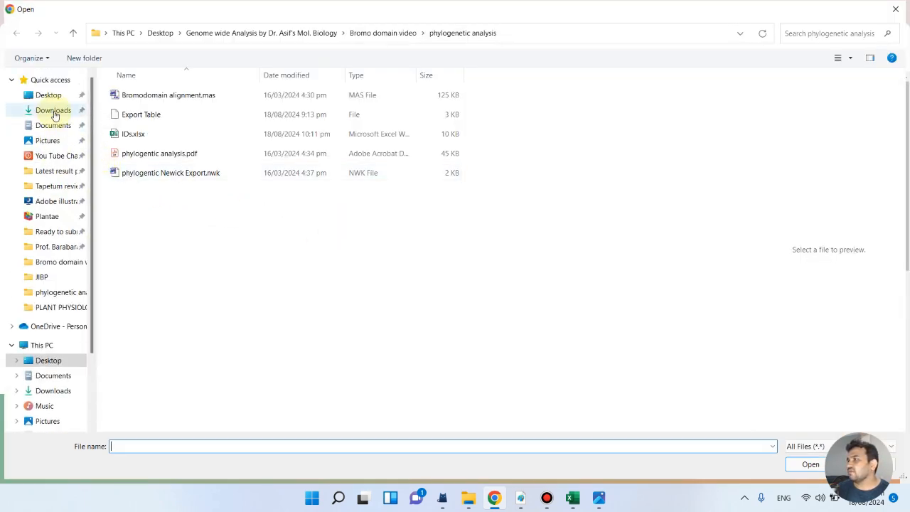
left_click(57, 109)
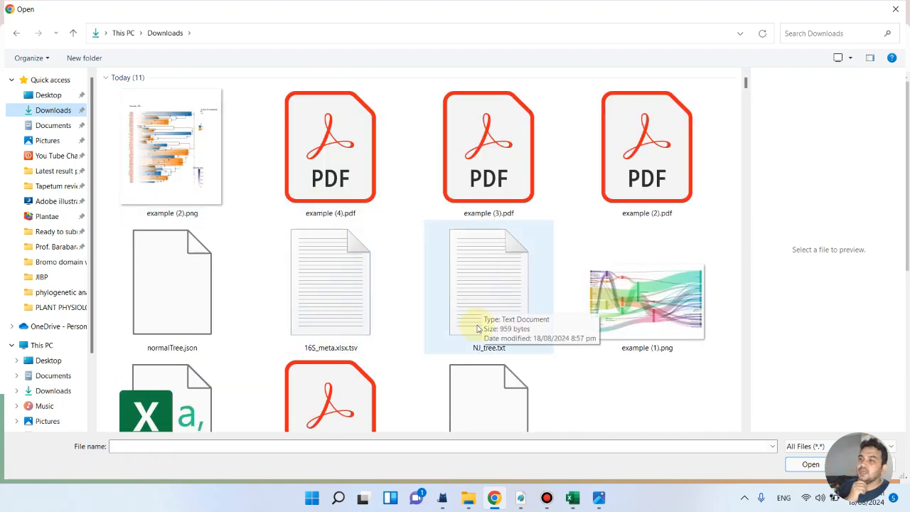
left_click(489, 305)
left_click(809, 466)
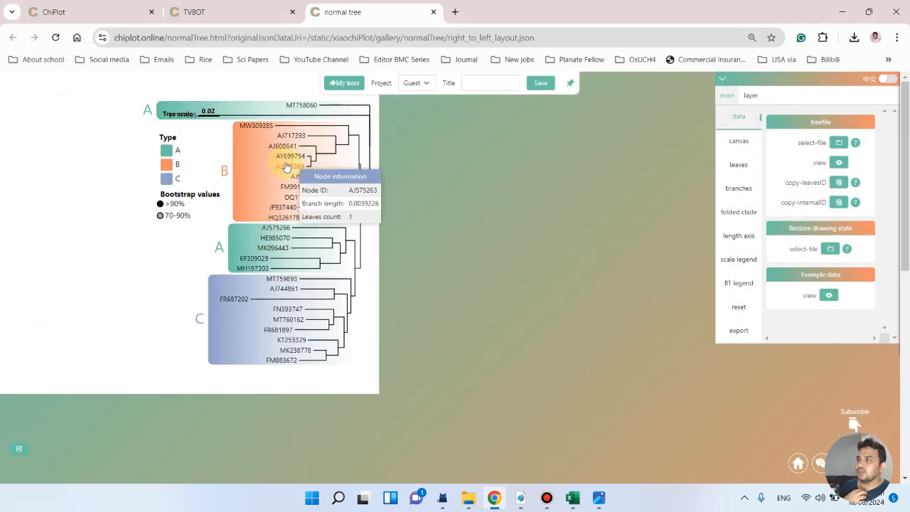
Step: Move the Type legend, Bootstrap values legend and tree scale clear of the tree, and shift the whole drawing slightly left
left_click_drag(174, 176, 106, 182)
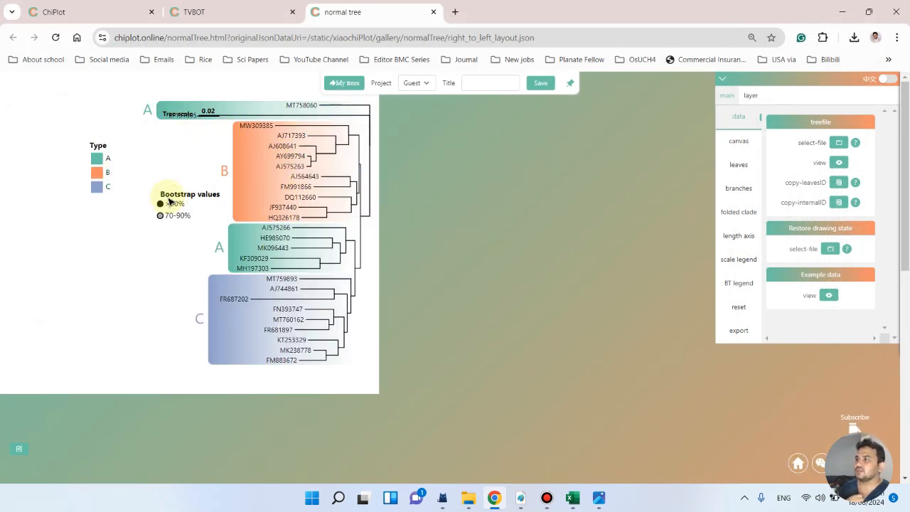
left_click_drag(168, 199, 111, 218)
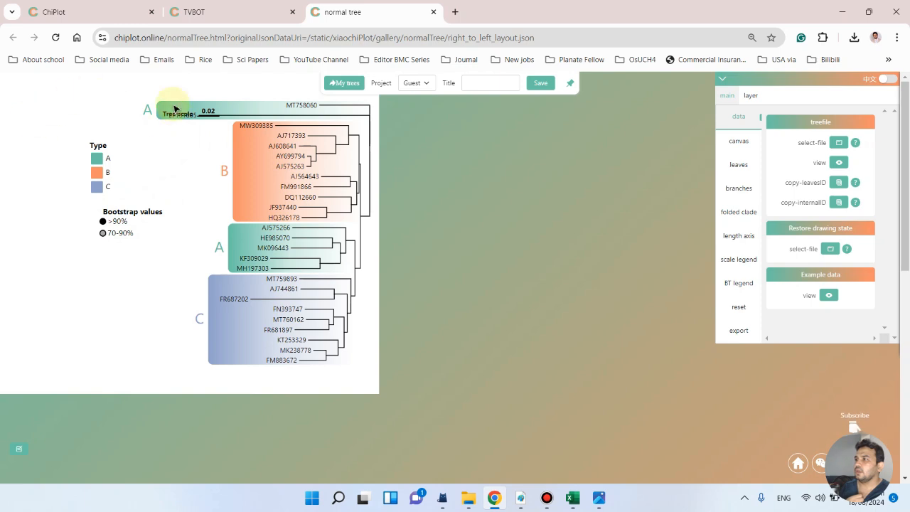
left_click_drag(181, 123, 85, 110)
mouse_move(293, 173)
left_mouse_down()
mouse_move(258, 187)
mouse_move(264, 177)
mouse_move(255, 173)
mouse_move(266, 176)
left_mouse_up()
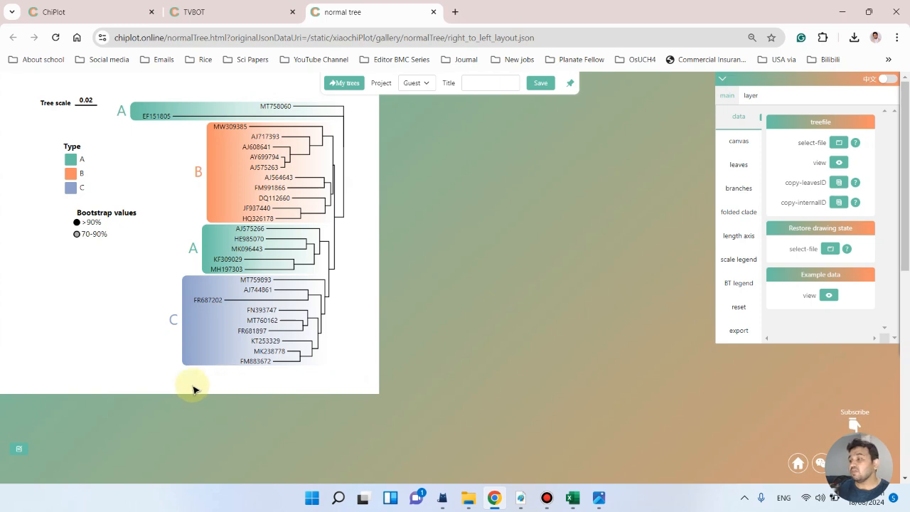
Step: Replace the example's layer data file with 16S_meta.xlsx.tsv from the Downloads folder
left_click(24, 455)
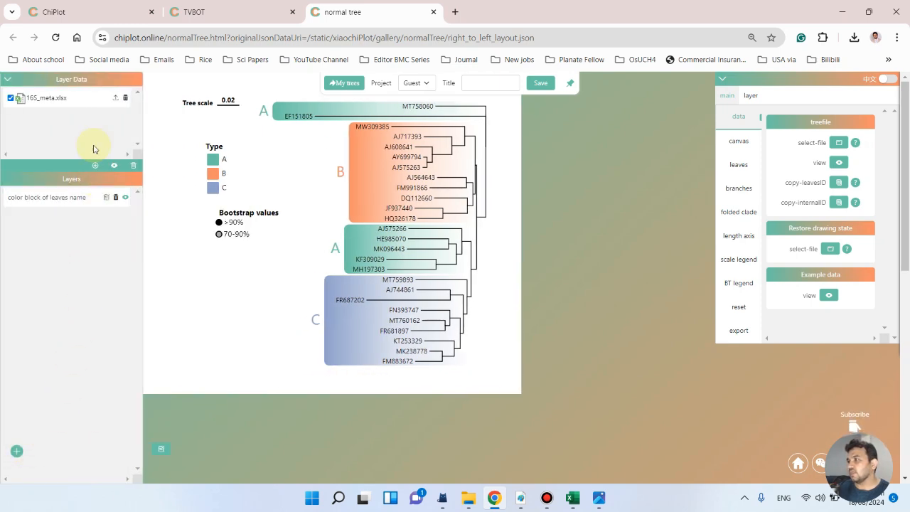
left_click(125, 100)
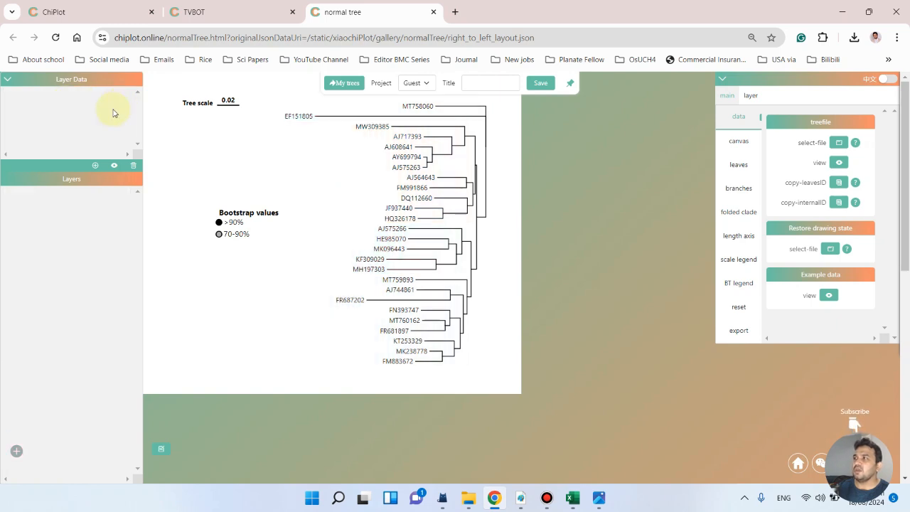
left_click(95, 170)
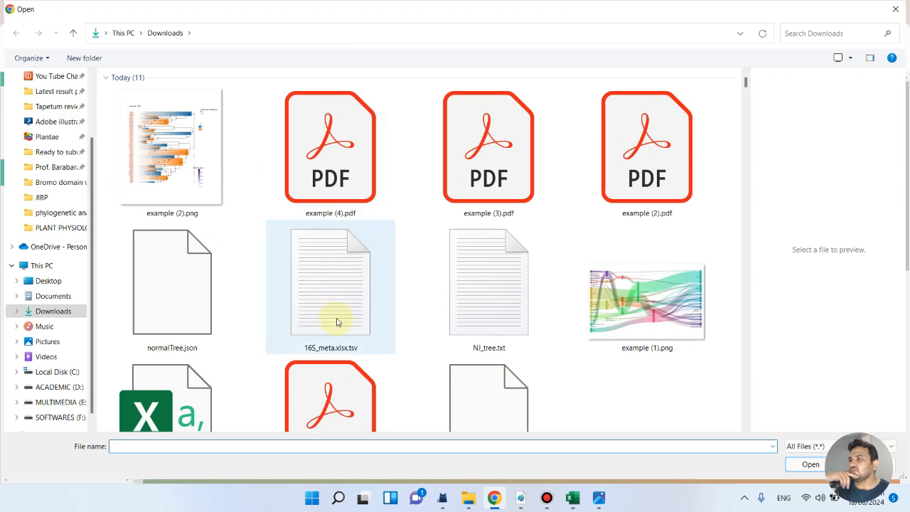
double_click(353, 284)
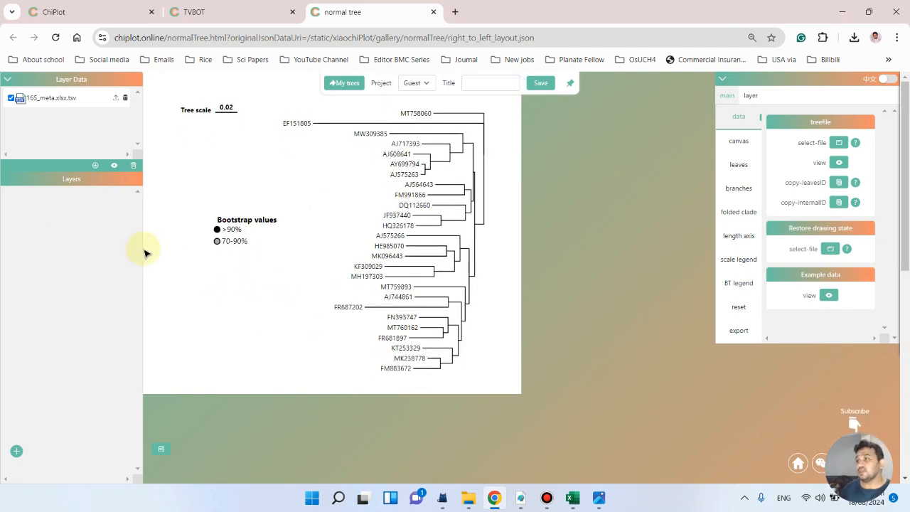
left_click(94, 168)
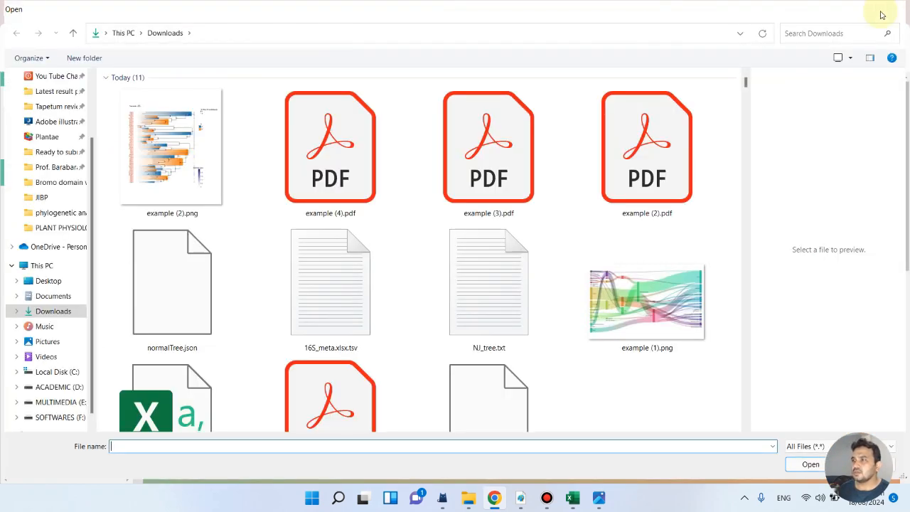
Step: Add a "modify leaves name" layer from the New name column, and switch its visibility off and on again
left_click(881, 15)
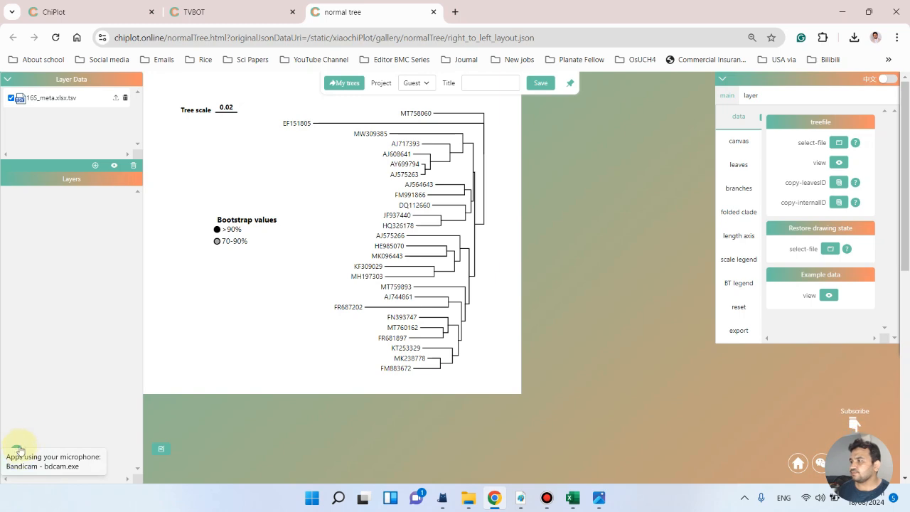
left_click(17, 450)
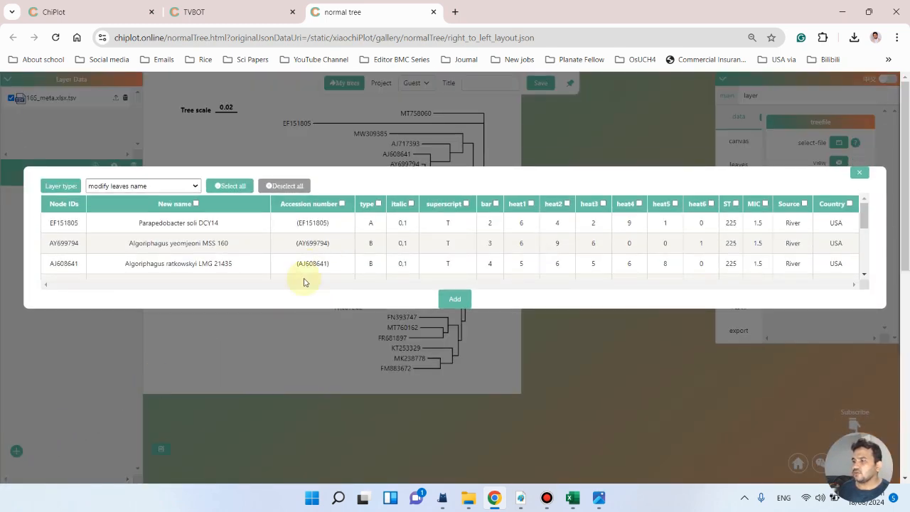
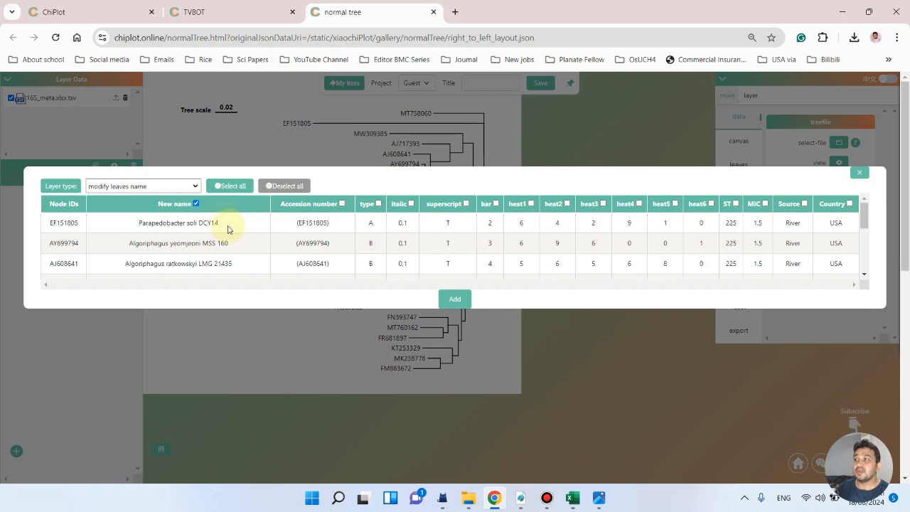
left_click(461, 301)
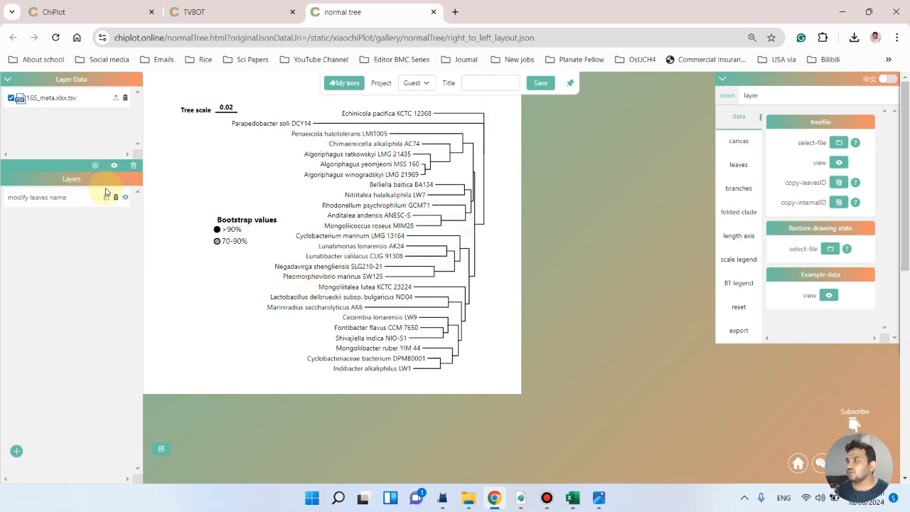
left_click(126, 202)
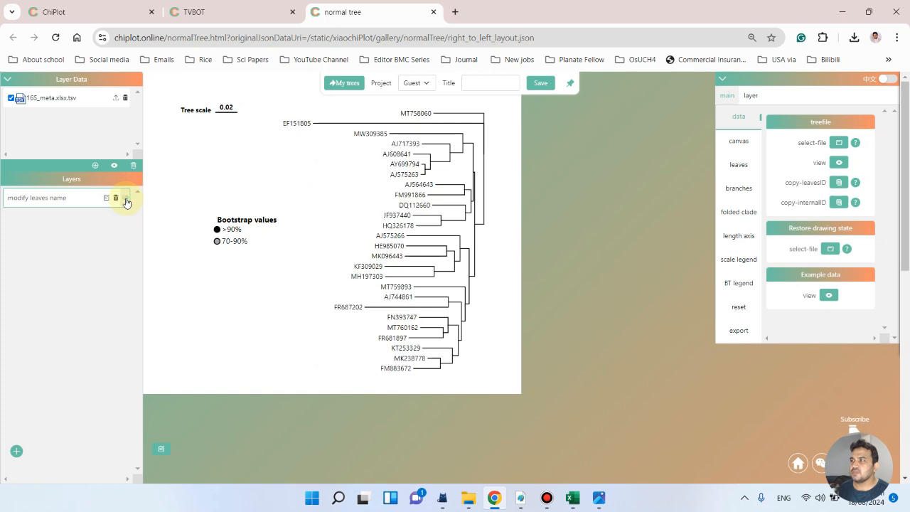
left_click(126, 202)
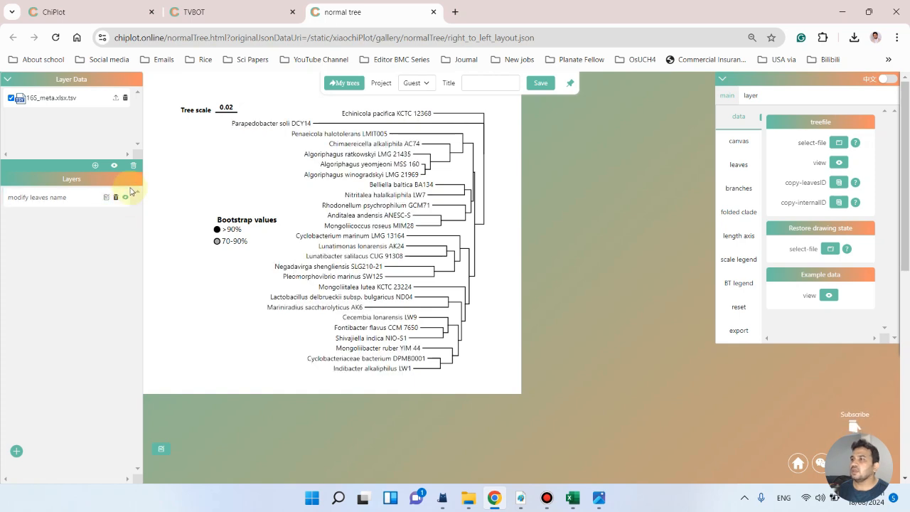
Step: Try an "append leaves name" layer from the superscript column, and delete that layer
left_click(98, 168)
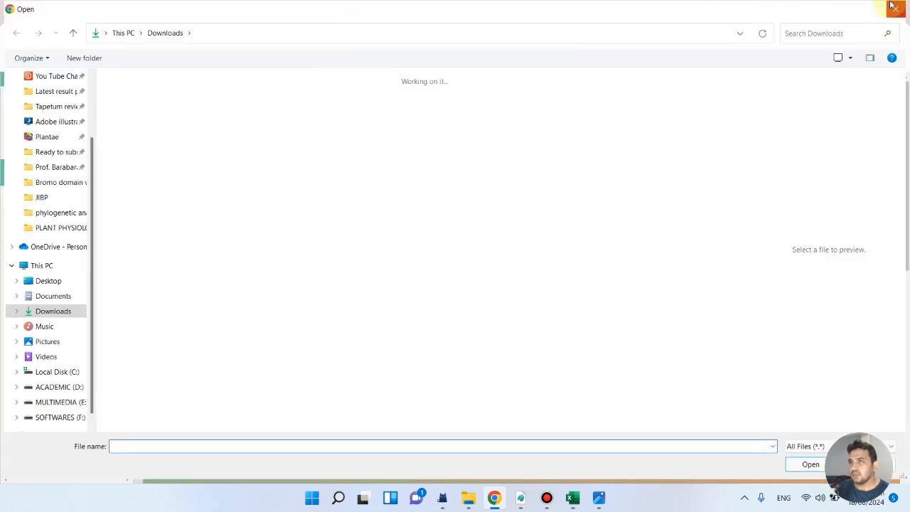
left_click(896, 12)
left_click(17, 451)
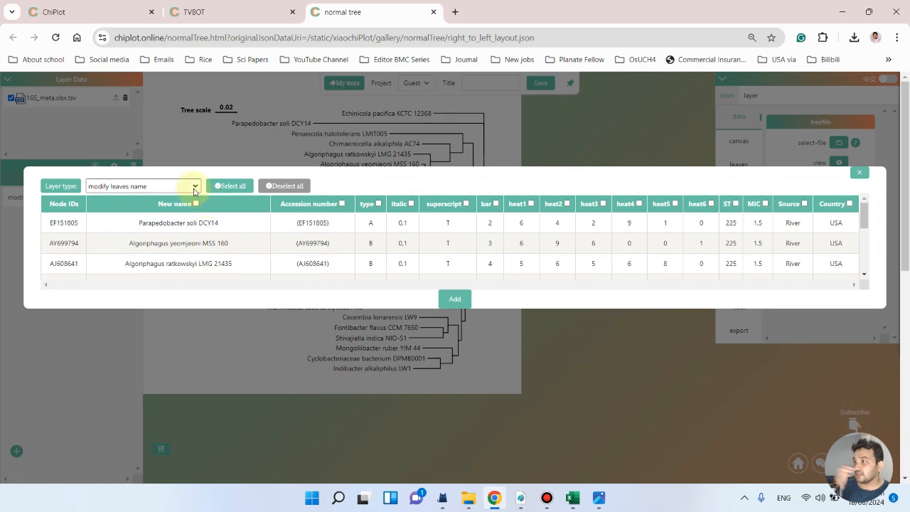
left_click(195, 188)
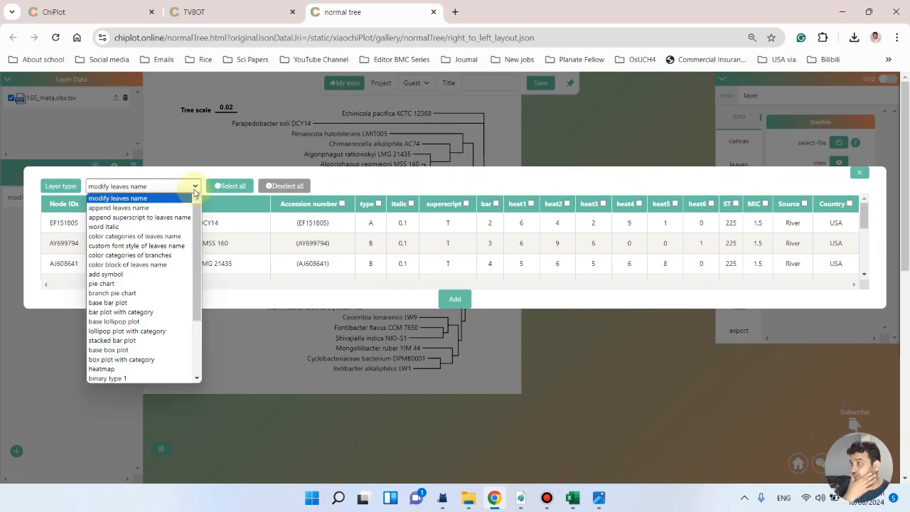
left_click(163, 208)
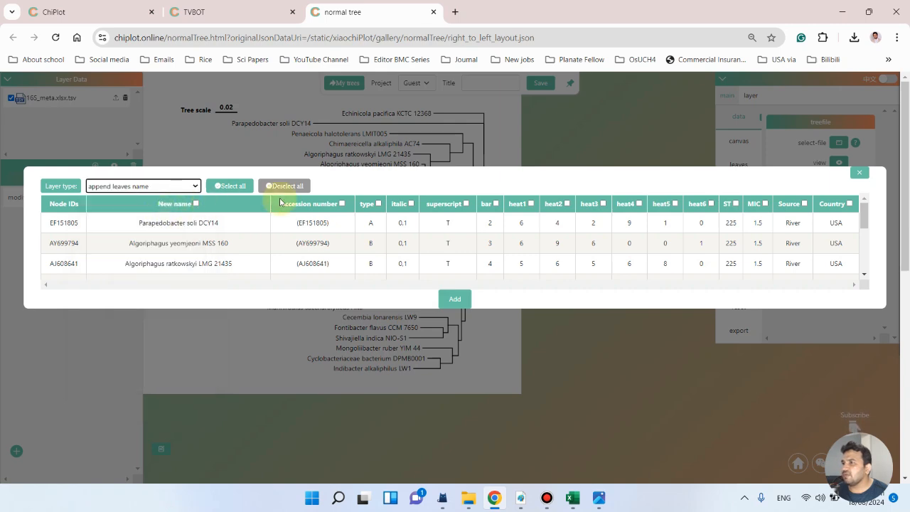
scroll(457, 234, "down", 5)
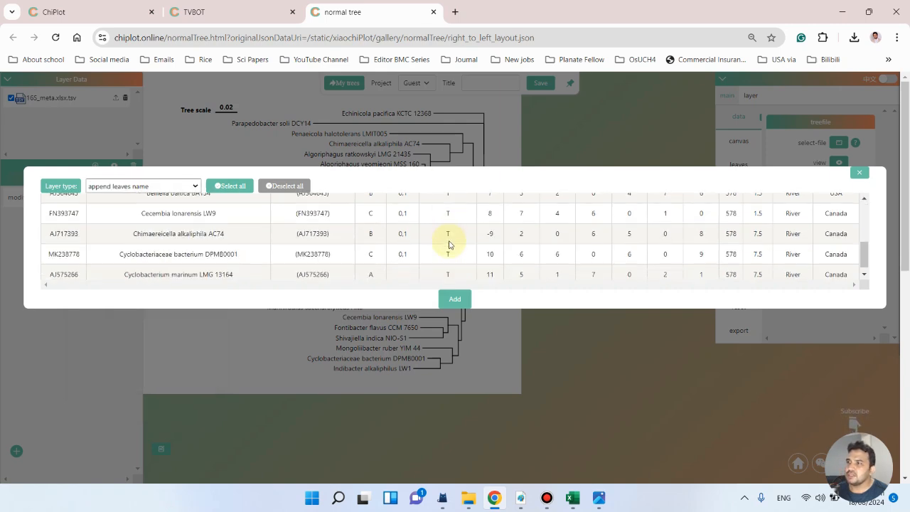
left_click(457, 300)
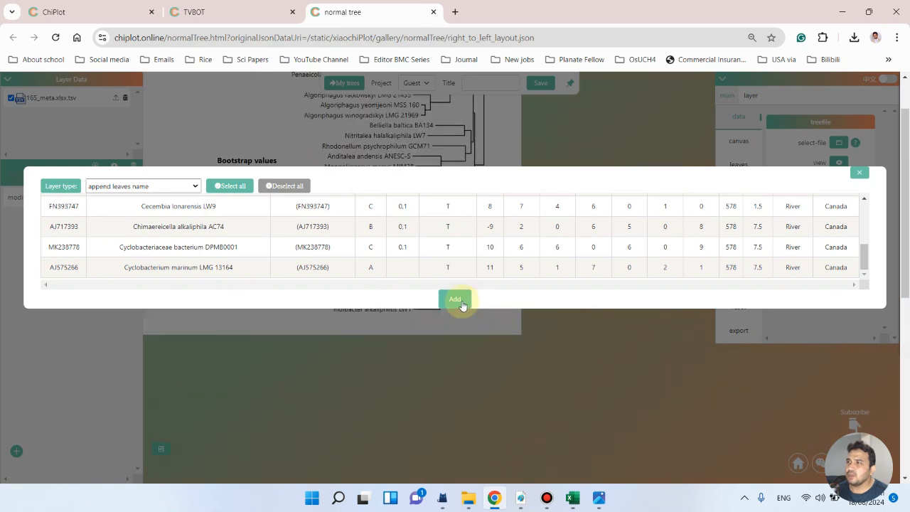
scroll(387, 213, "down", 2)
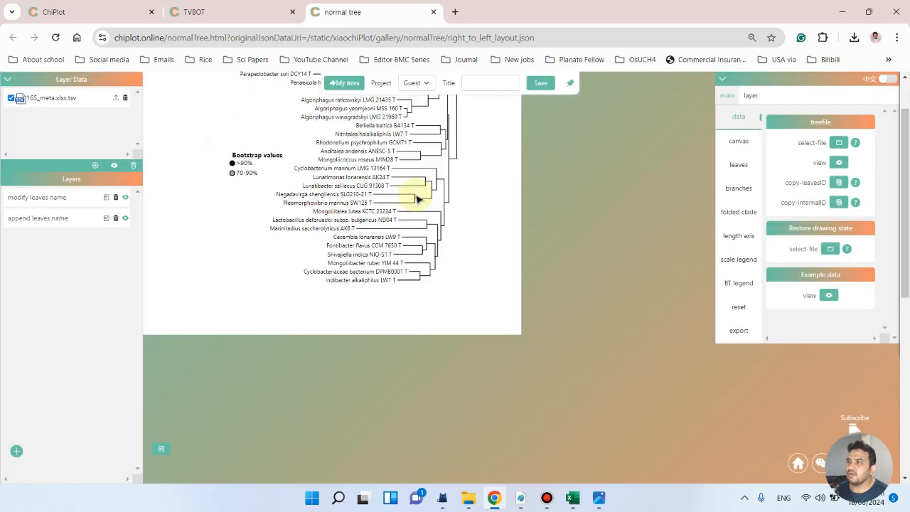
mouse_move(377, 150)
scroll(395, 181, "up", 4)
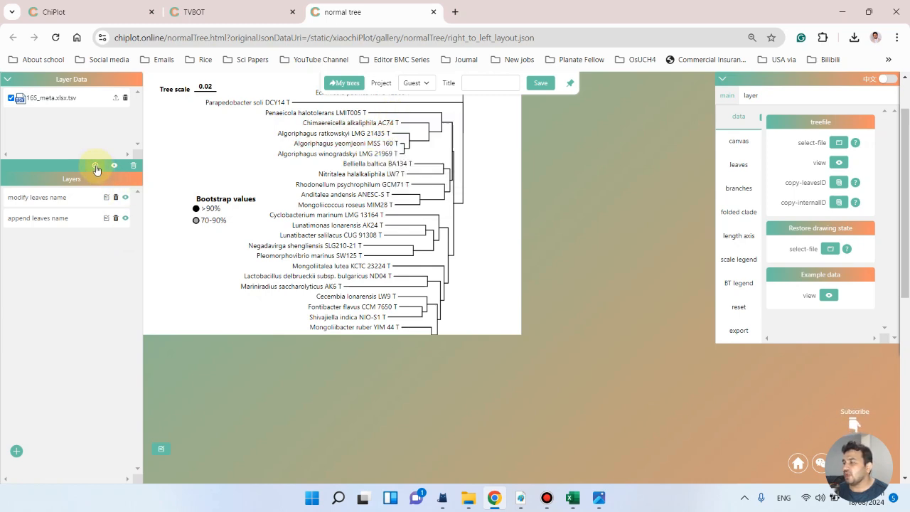
left_click(116, 221)
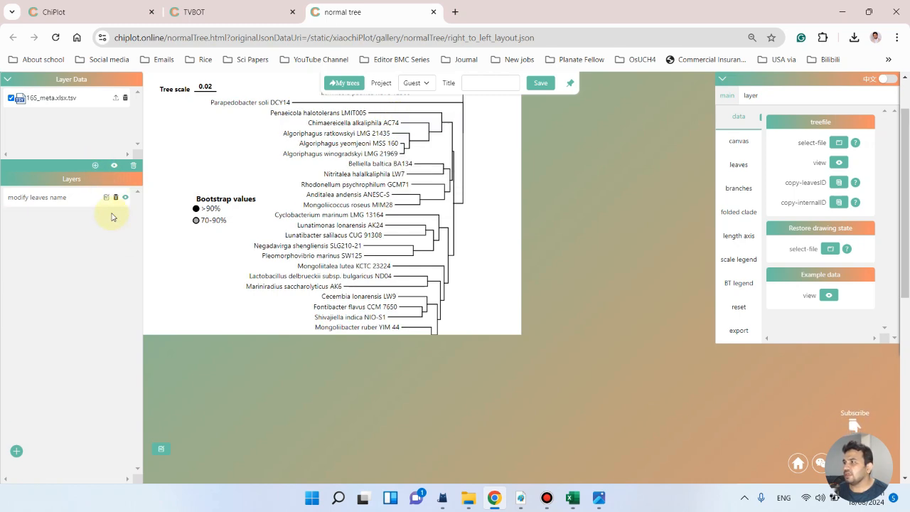
Step: Add an "append superscript to leaves name" layer from the Accession number column
left_click(96, 167)
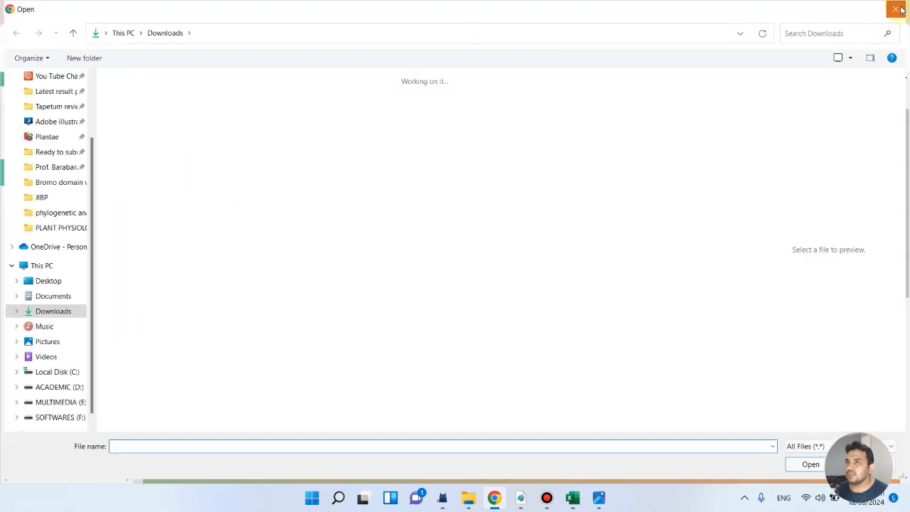
left_click(896, 10)
left_click(16, 450)
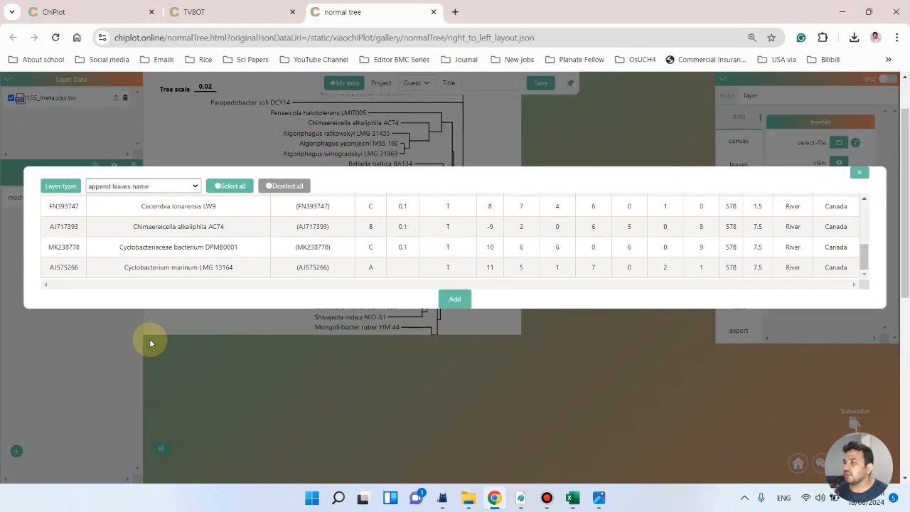
left_click(195, 187)
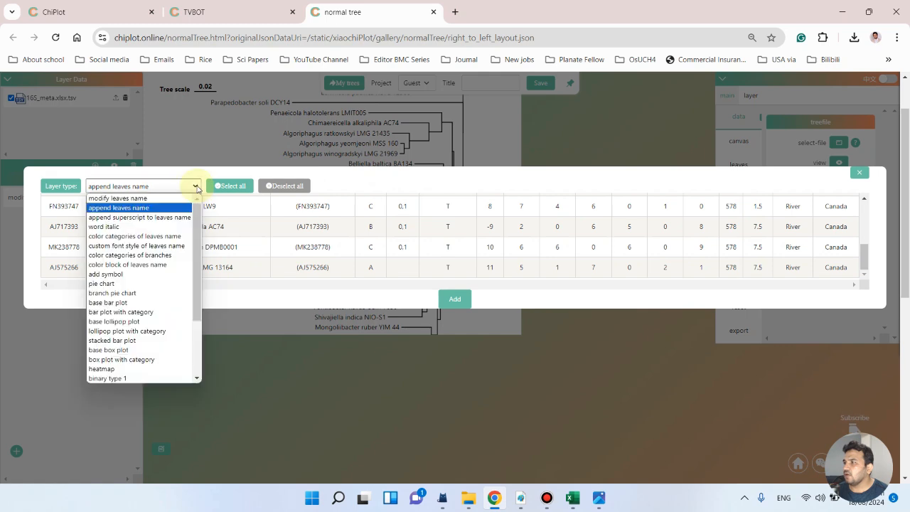
left_click(170, 218)
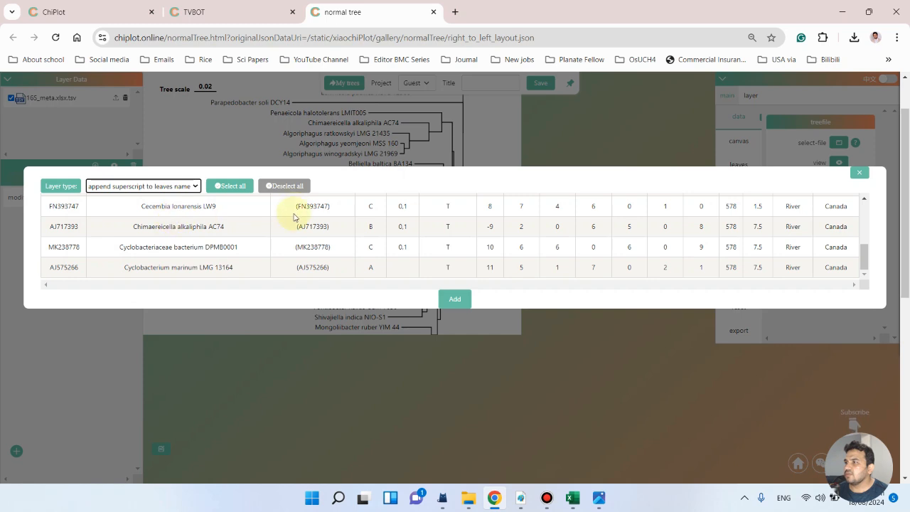
scroll(299, 227, "up", 5)
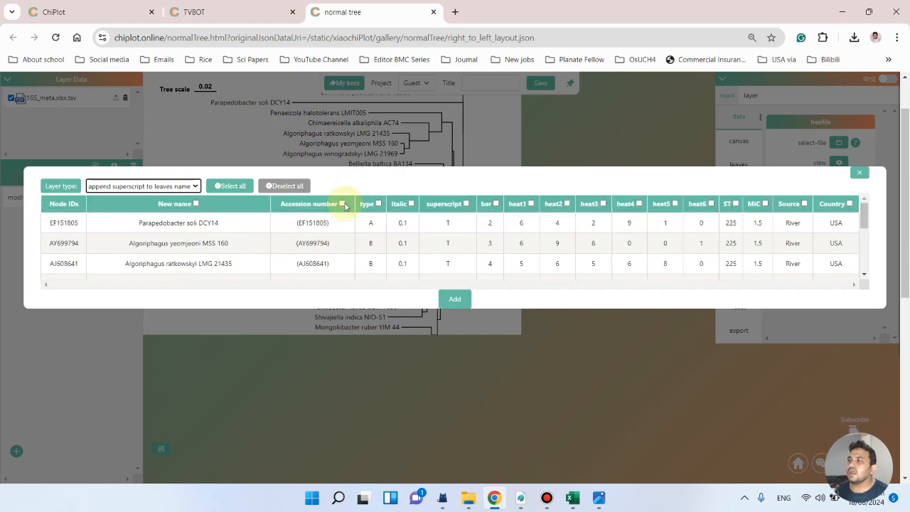
left_click(341, 204)
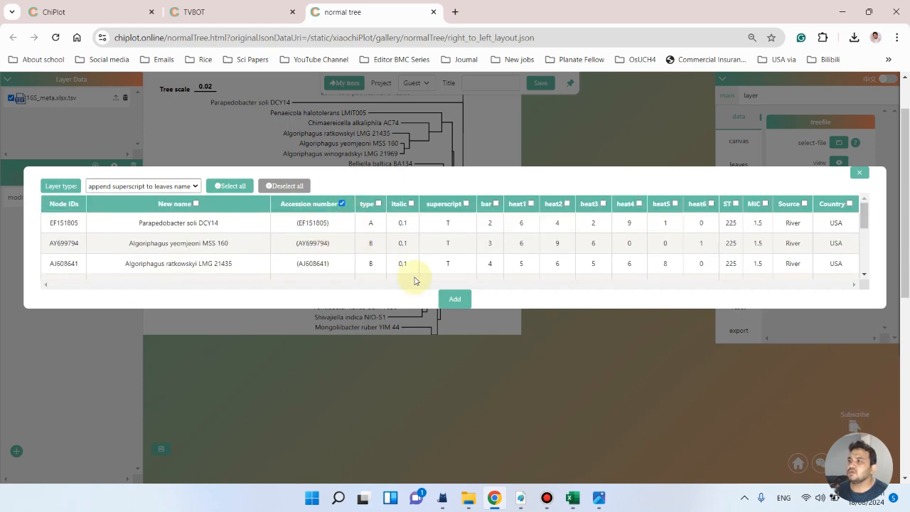
left_click(452, 299)
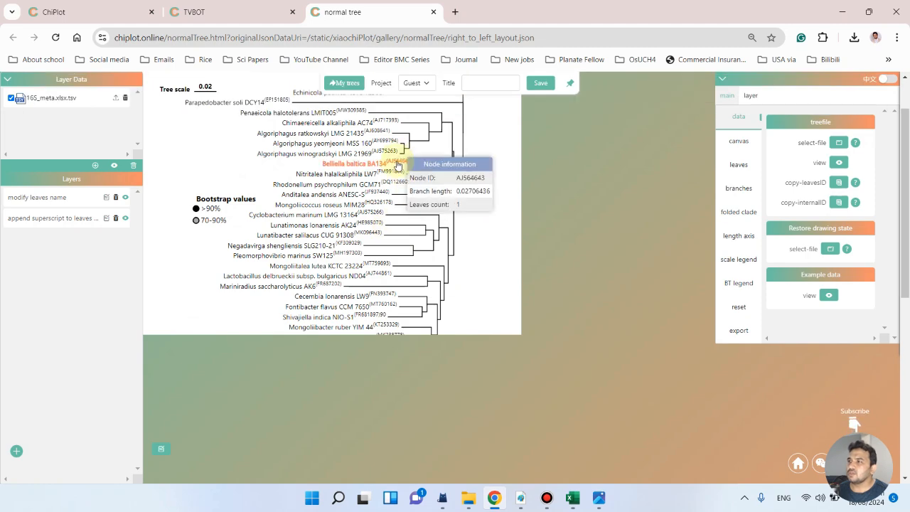
Step: Enlarge the canvas, and move the Bootstrap values legend and tree scale up and left, away from the leaf names
scroll(369, 231, "down", 3)
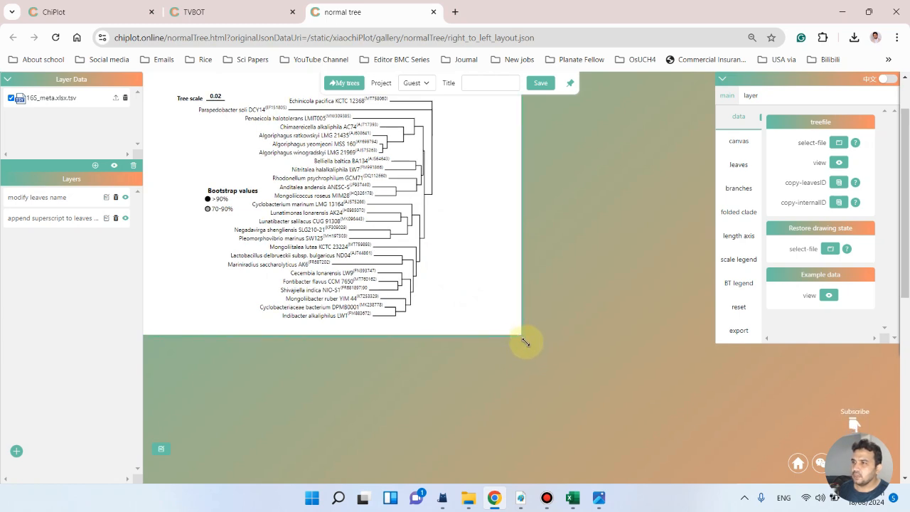
left_click_drag(524, 342, 601, 428)
mouse_move(413, 331)
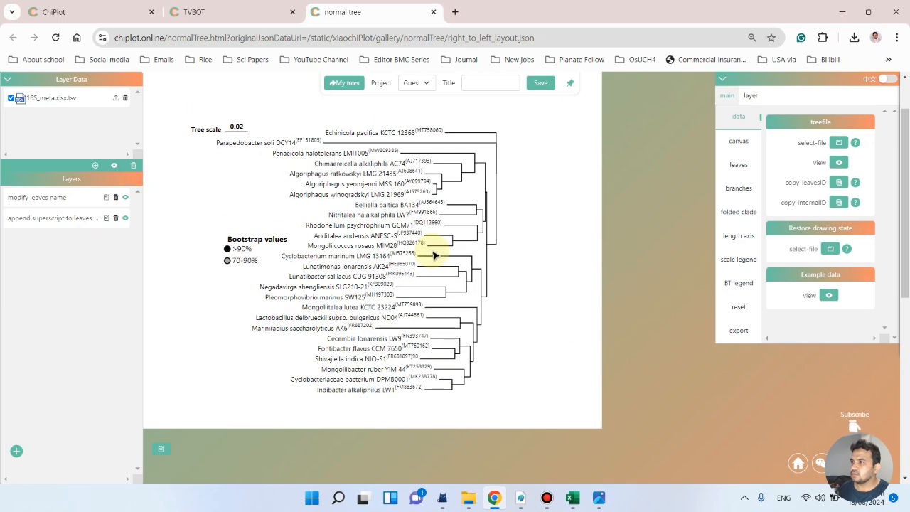
left_click_drag(231, 241, 177, 203)
left_click_drag(206, 128, 196, 115)
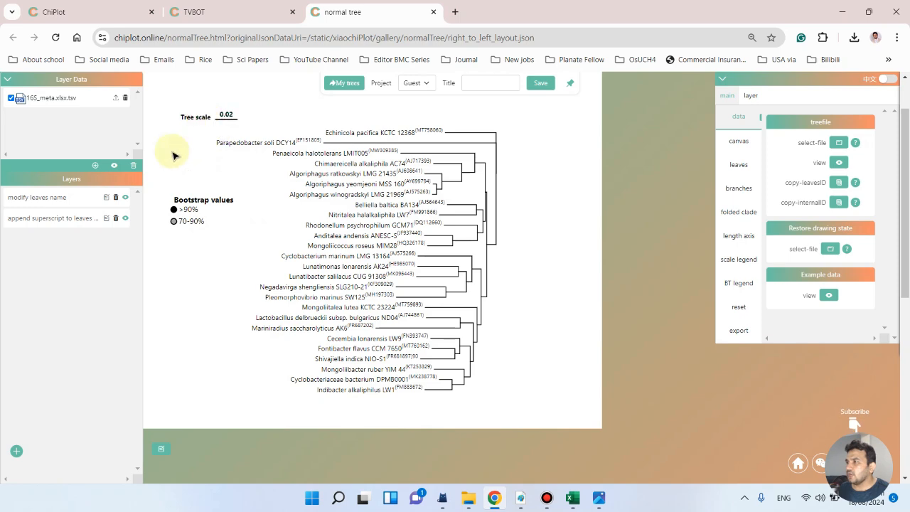
Step: Add a "color block of leaves name" layer from the type column
left_click(96, 166)
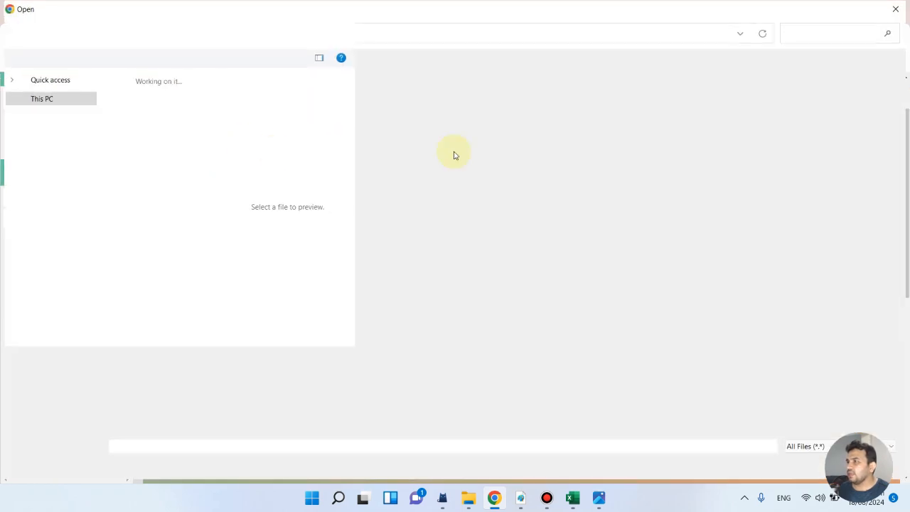
left_click(898, 9)
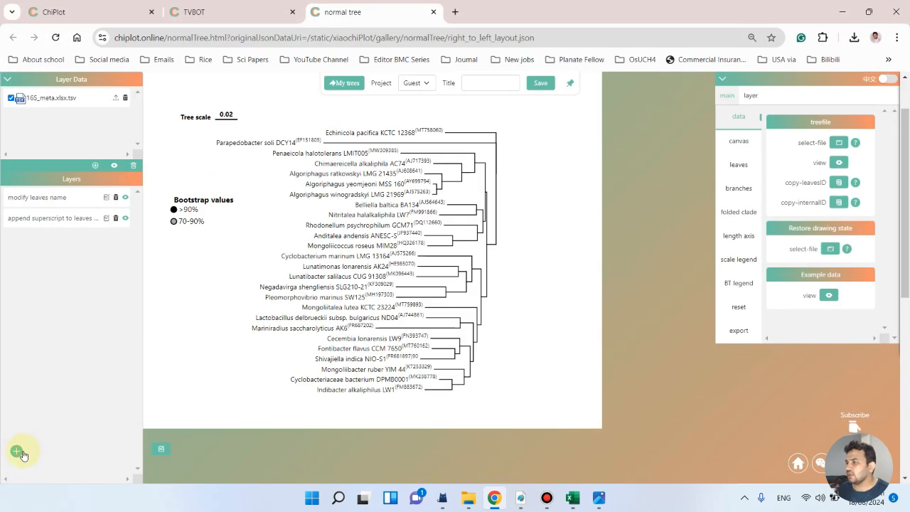
left_click(17, 452)
left_click(189, 189)
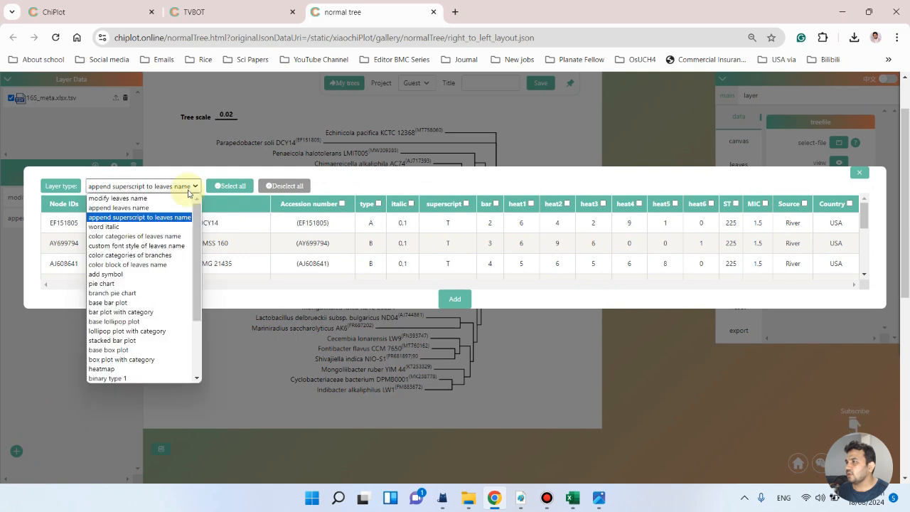
left_click(146, 264)
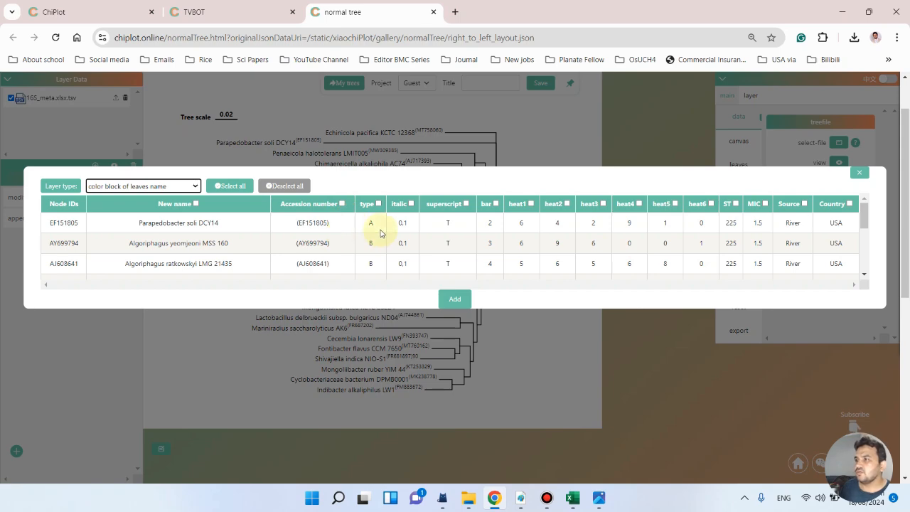
scroll(371, 238, "down", 8)
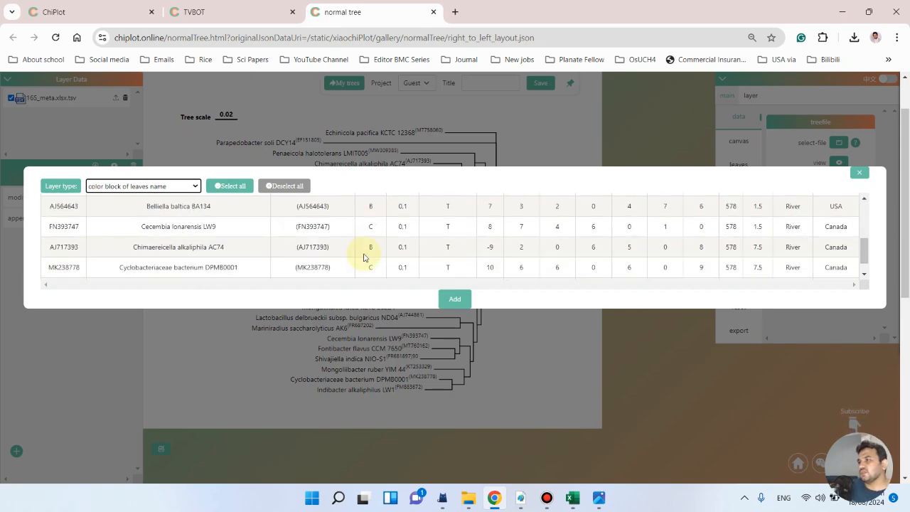
scroll(370, 243, "down", 4)
scroll(370, 243, "up", 3)
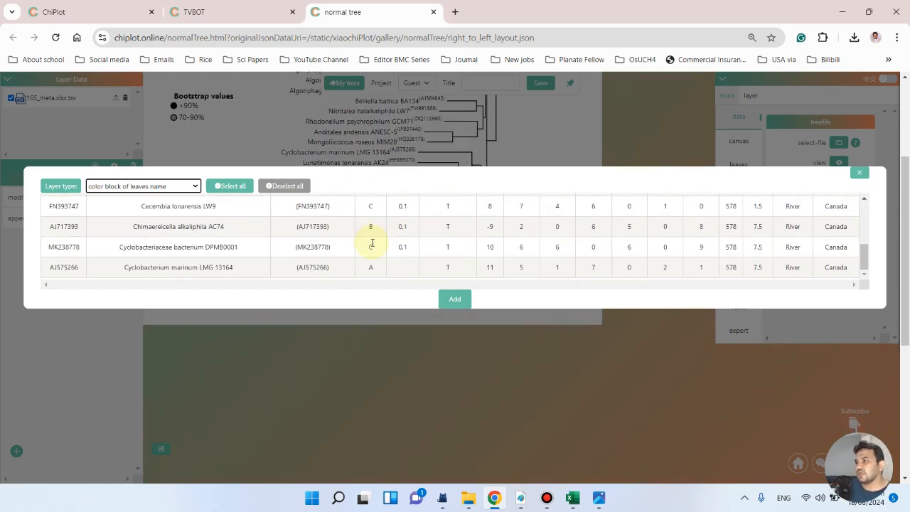
scroll(845, 261, "up", 1)
left_click(870, 243)
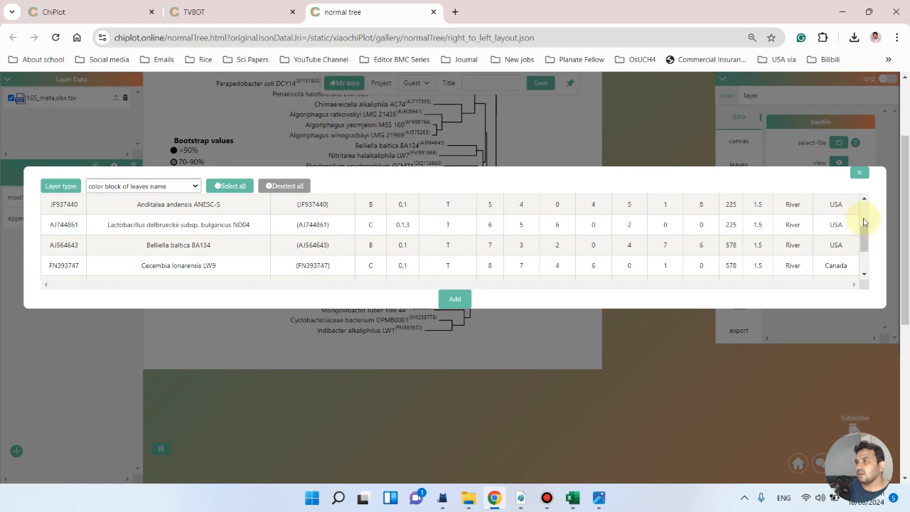
scroll(753, 245, "up", 5)
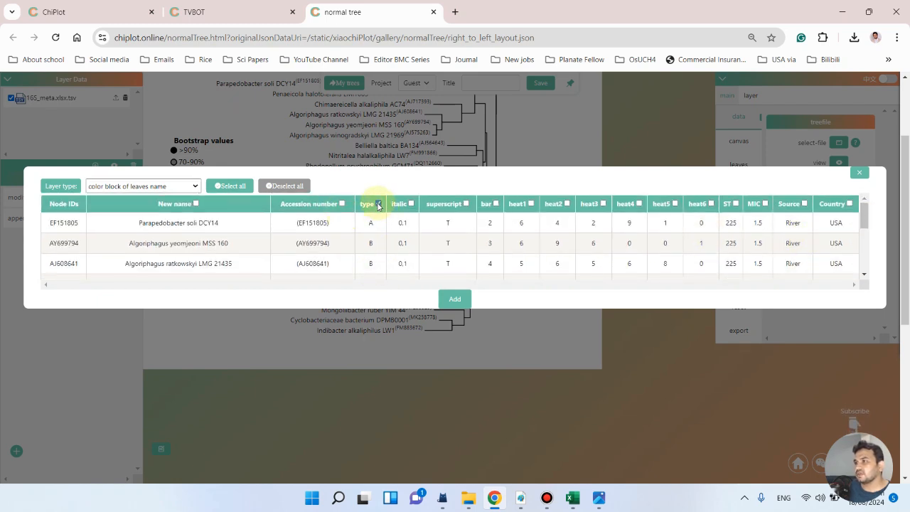
left_click(378, 204)
left_click(459, 298)
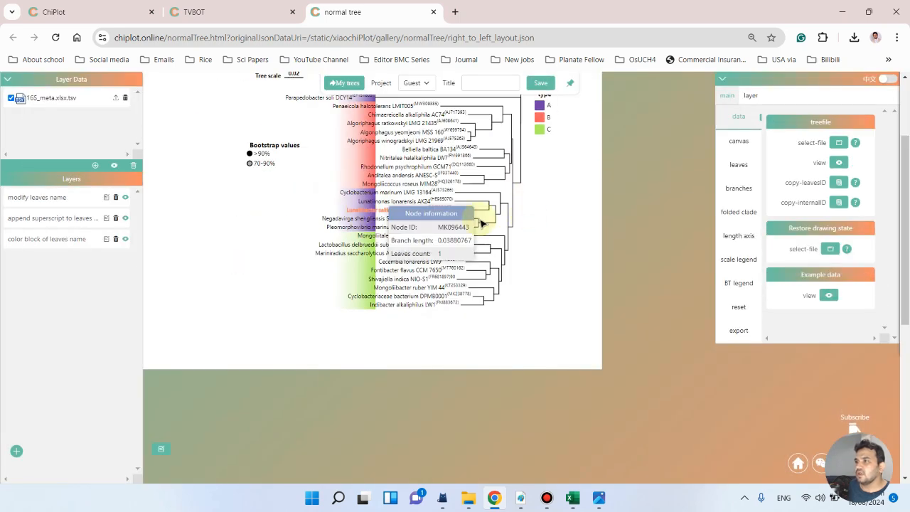
left_click_drag(900, 220, 899, 167)
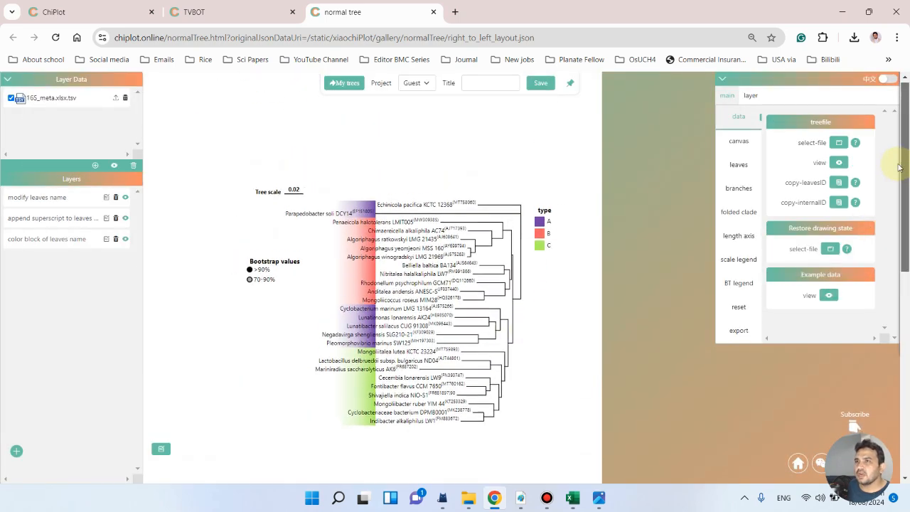
Step: Apply the green, purple and orange palette to the "color block of leaves name" layer
mouse_move(48, 245)
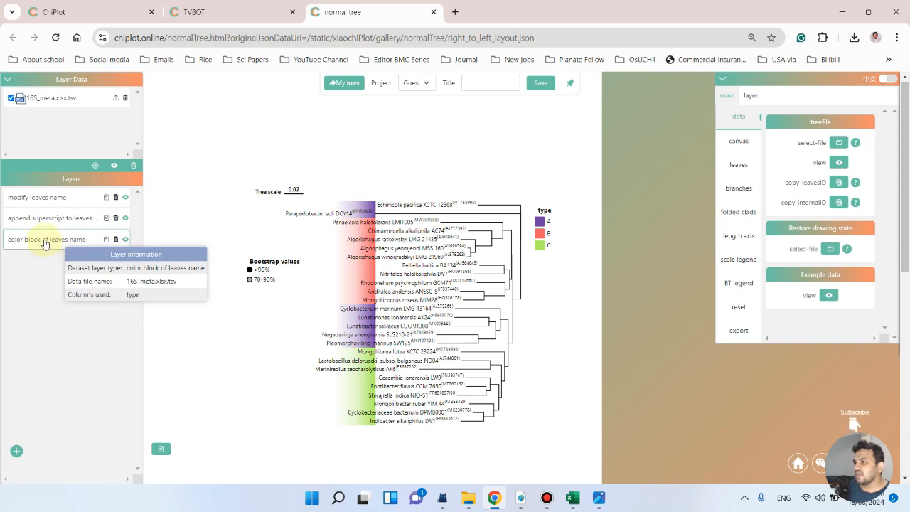
left_click(44, 244)
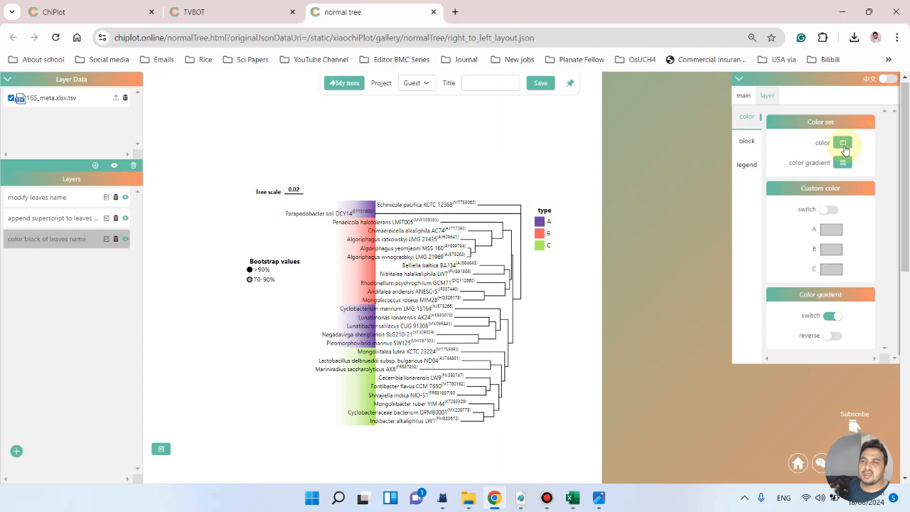
left_click(843, 144)
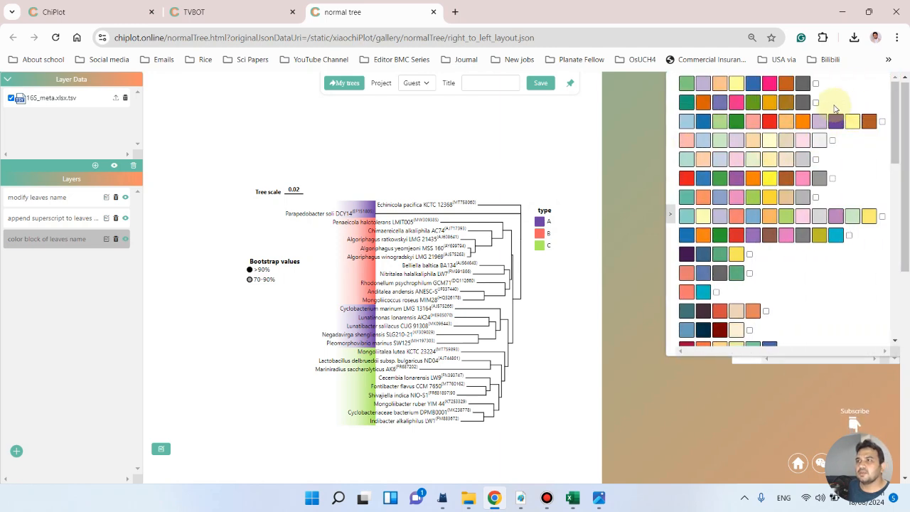
left_click(816, 84)
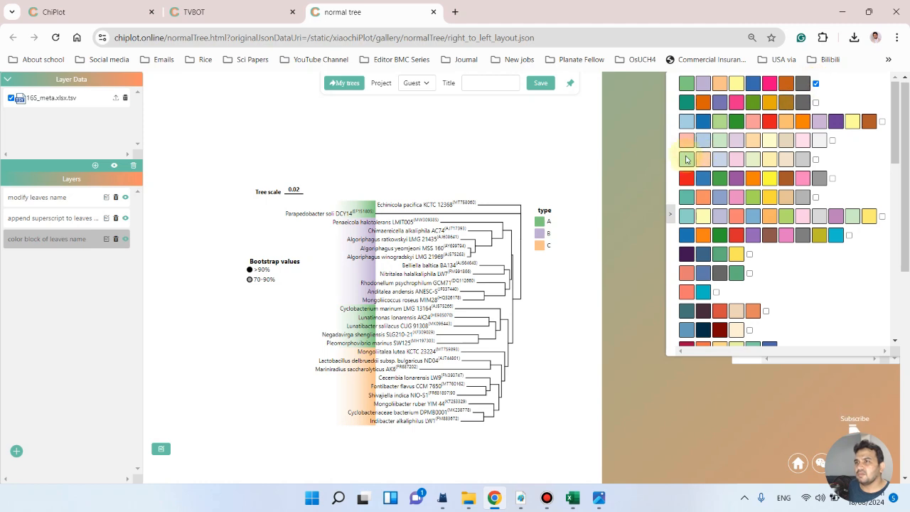
left_click(670, 215)
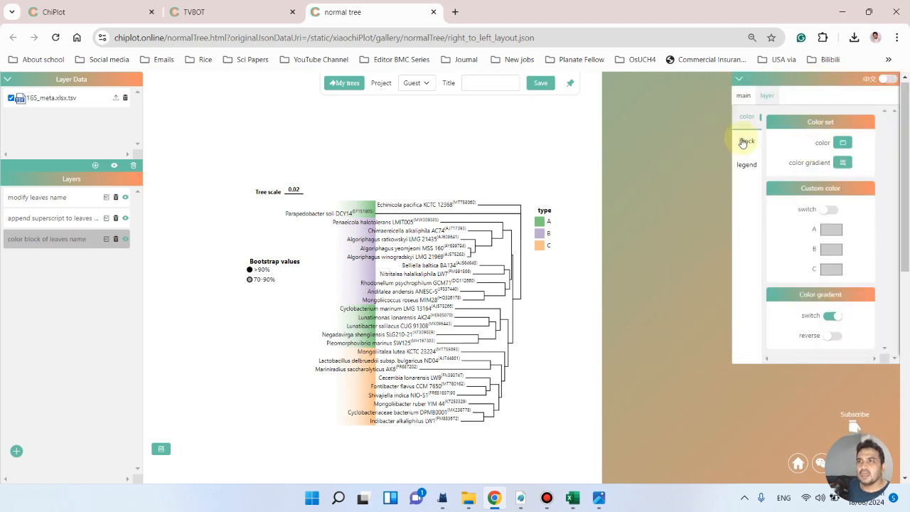
Step: Set the color block layer's width type to "from LCA to uniform end"
left_click(746, 140)
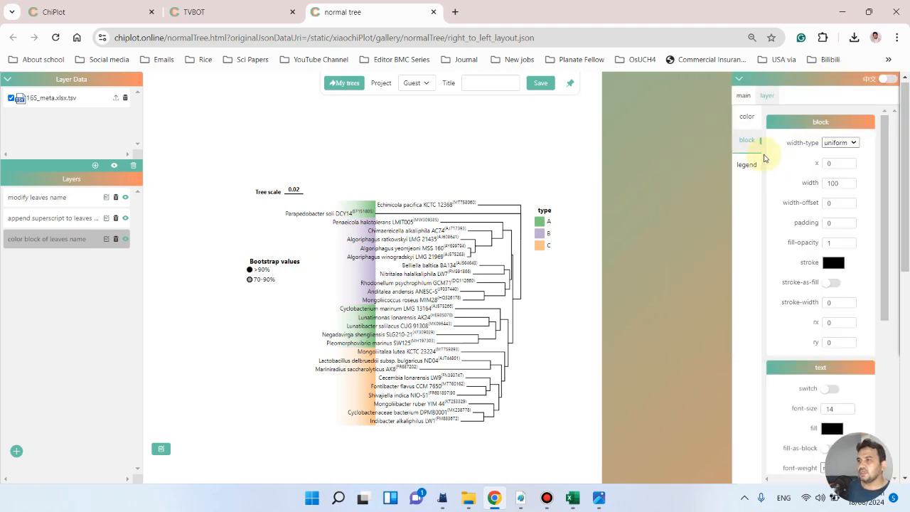
left_click(844, 142)
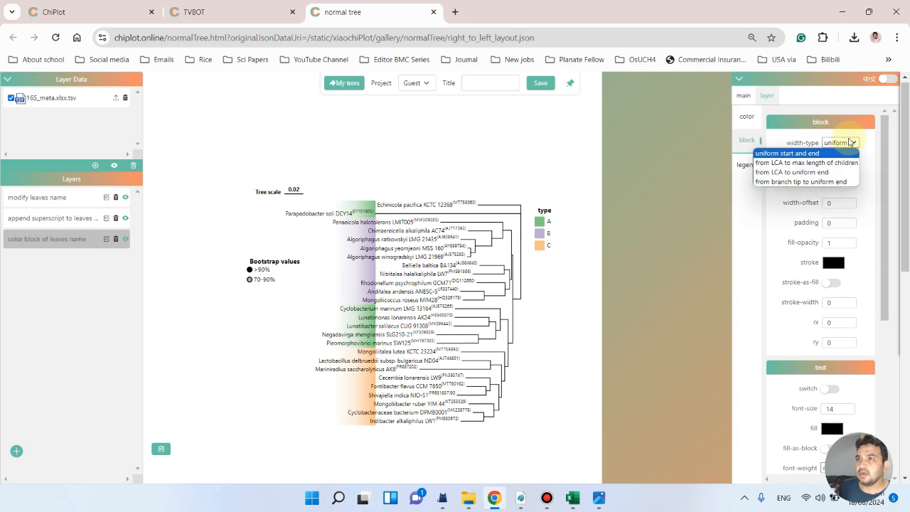
left_click(836, 167)
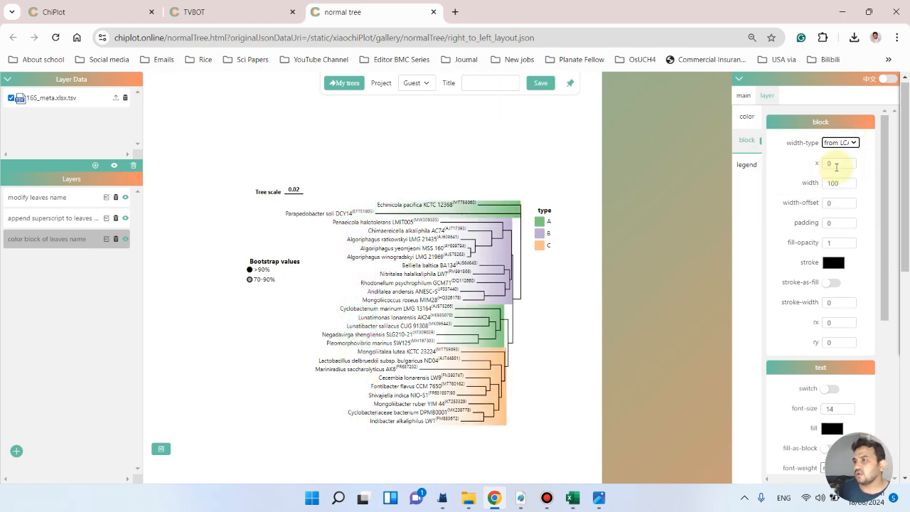
left_click(845, 145)
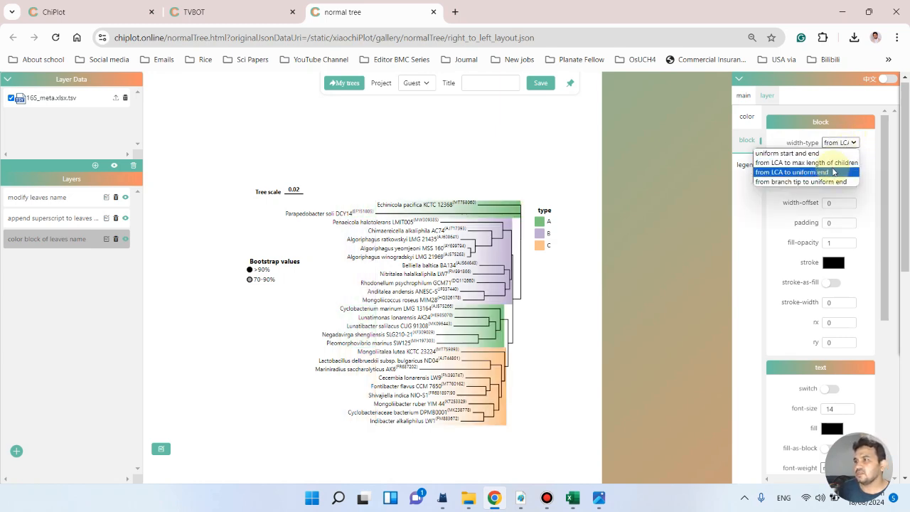
left_click(833, 167)
Step: Try the "from branch tip to uniform end" width type on the color blocks, and restore "from LCA to uniform end"
left_click(839, 142)
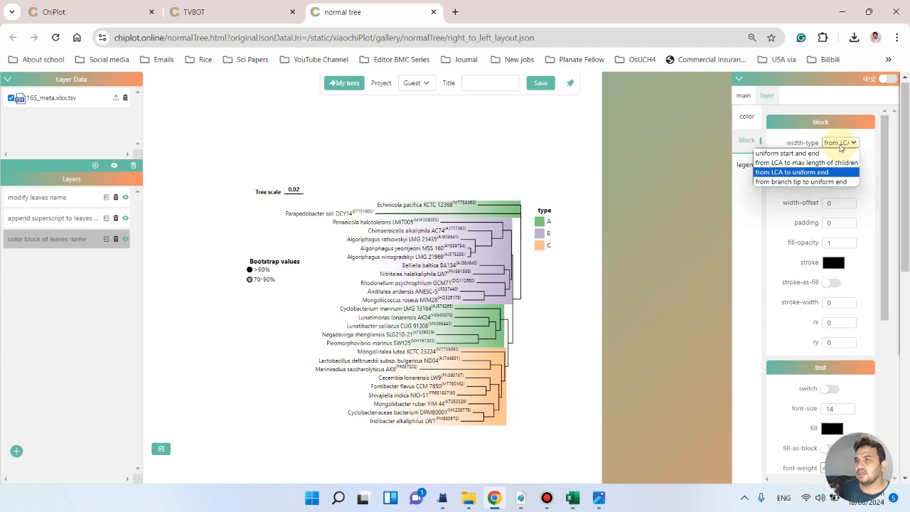
left_click(829, 181)
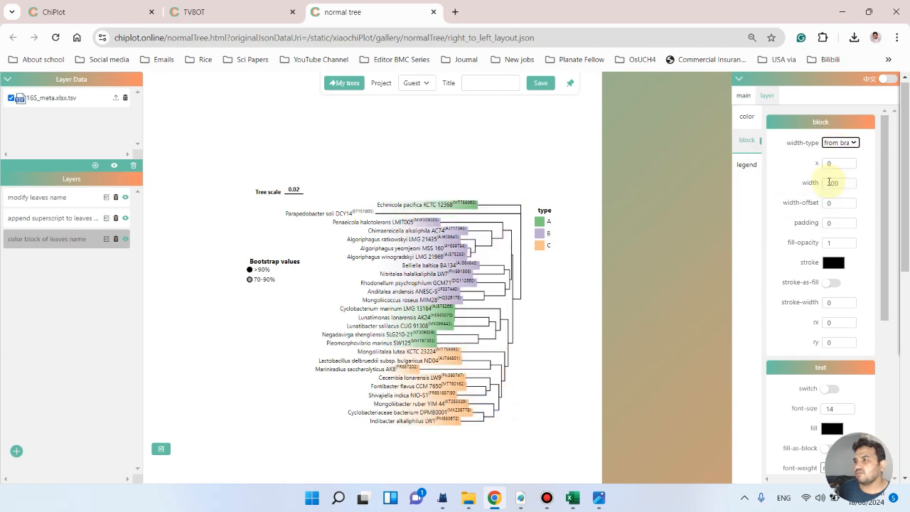
left_click(839, 143)
left_click(835, 167)
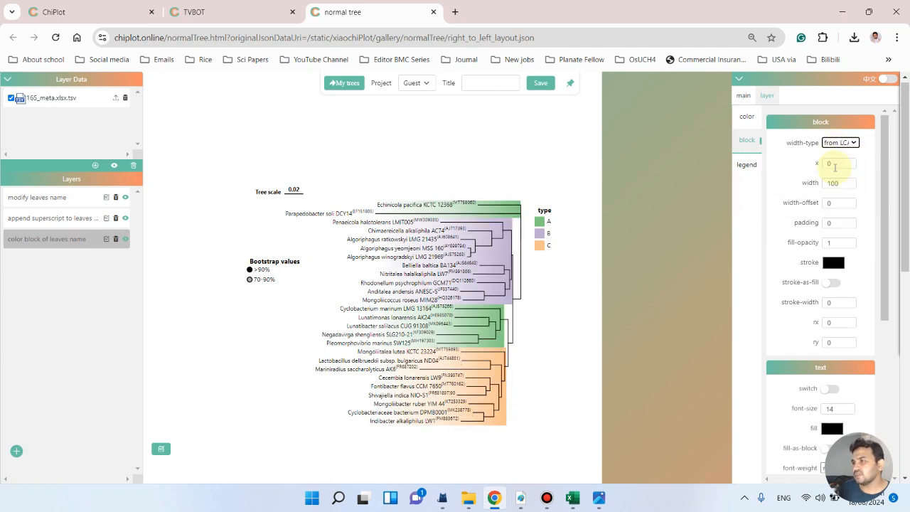
Step: Add an "add symbol" layer from the type column, and move the color block legend below the symbol legend
scroll(539, 261, "up", 1)
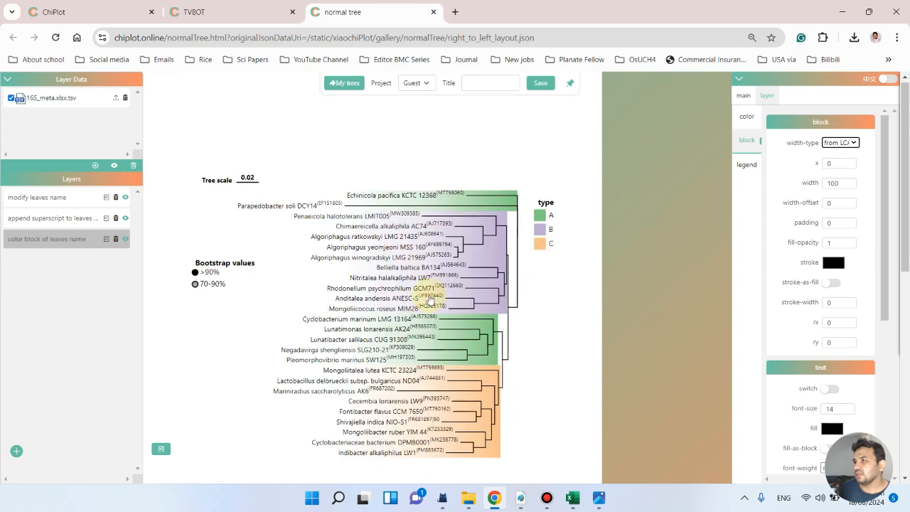
left_click_drag(438, 281, 453, 246)
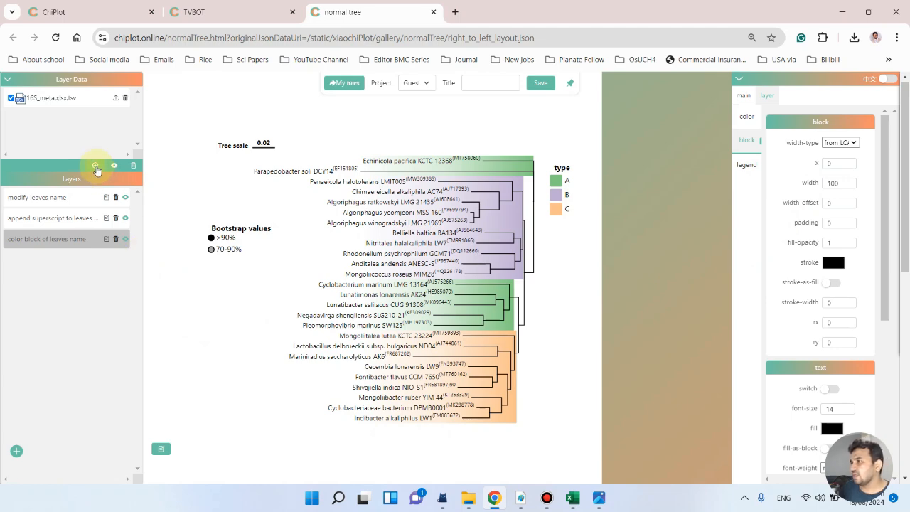
left_click(17, 449)
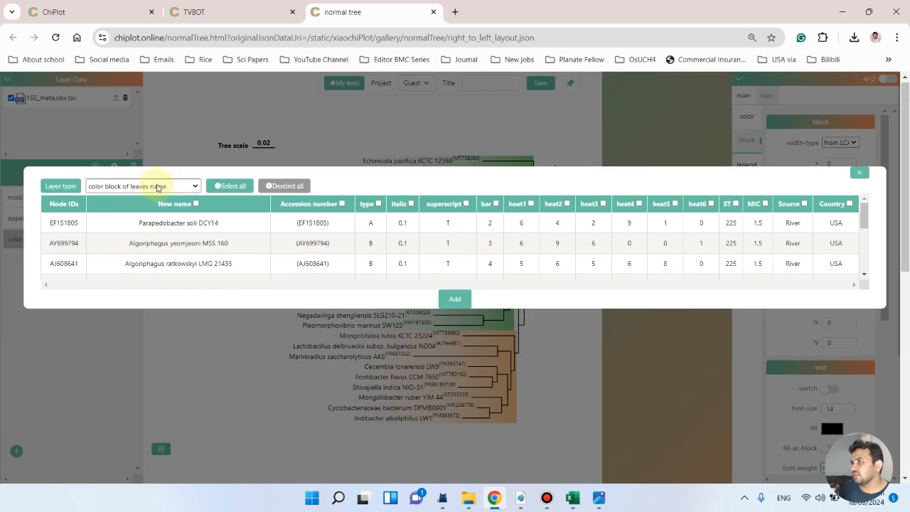
left_click(162, 186)
left_click(139, 274)
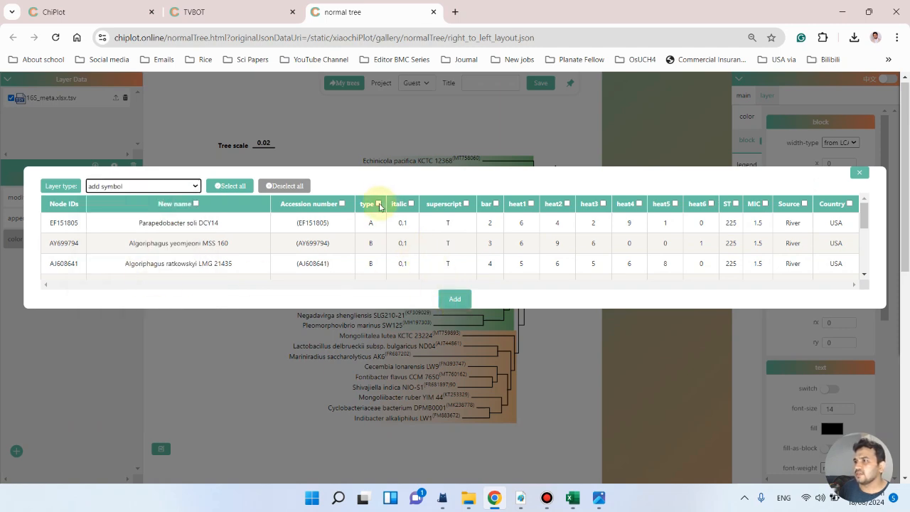
left_click(379, 204)
left_click(454, 300)
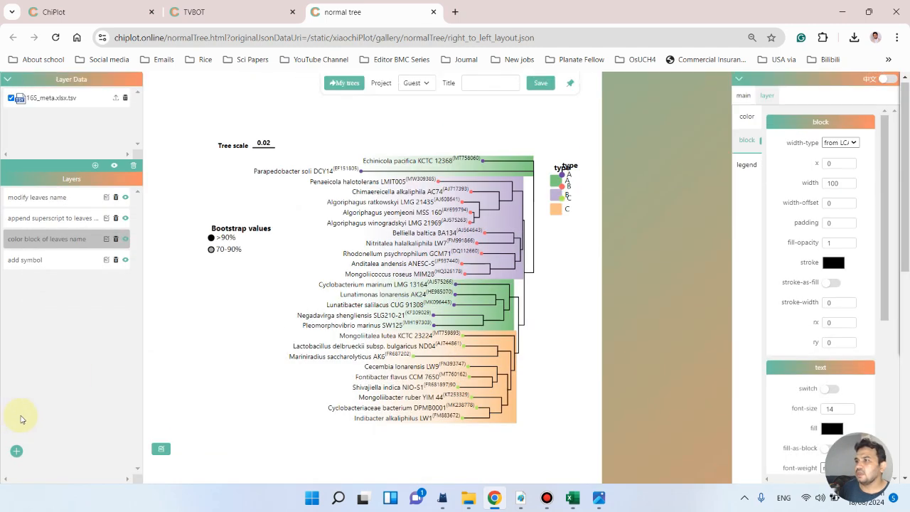
left_click_drag(570, 183, 573, 263)
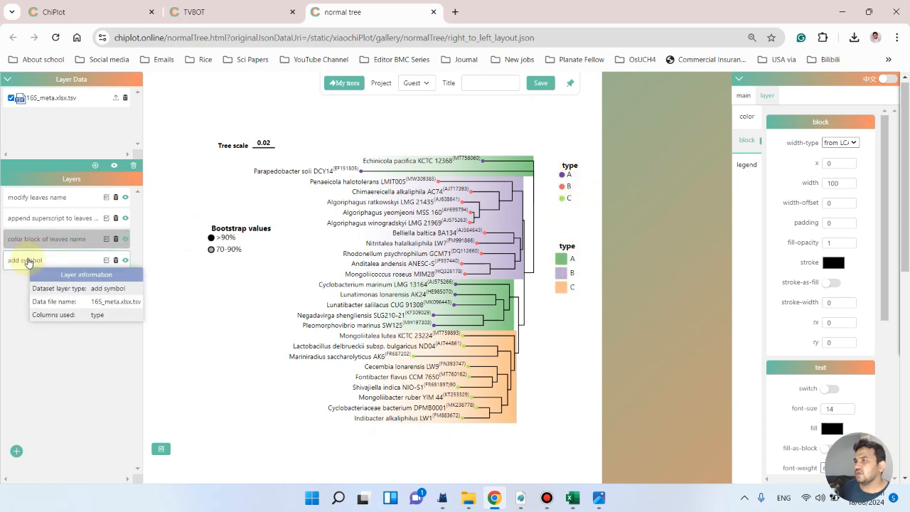
Step: Set the symbol layer's types to symbolDiamond2-fill for A, symbolSquare-fill for B and symbolTriangle-fill for C
left_click(27, 261)
left_click(737, 144)
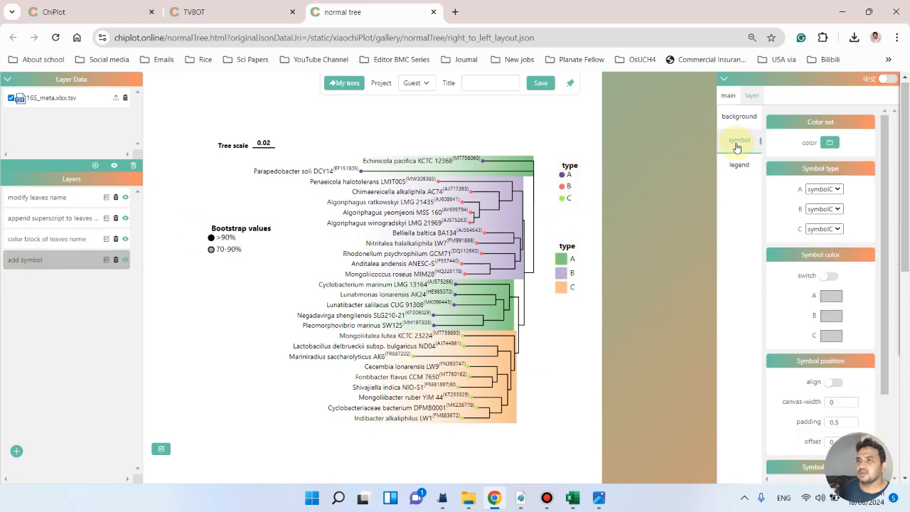
left_click(835, 190)
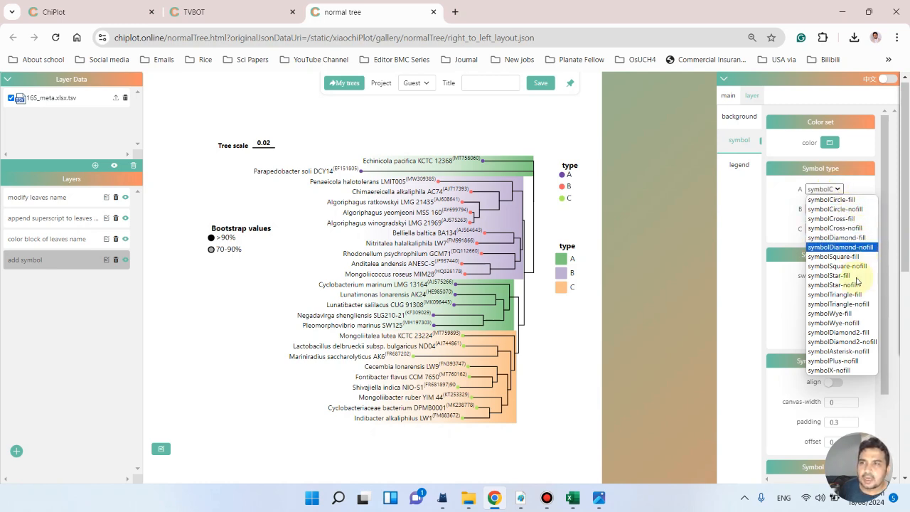
left_click(863, 333)
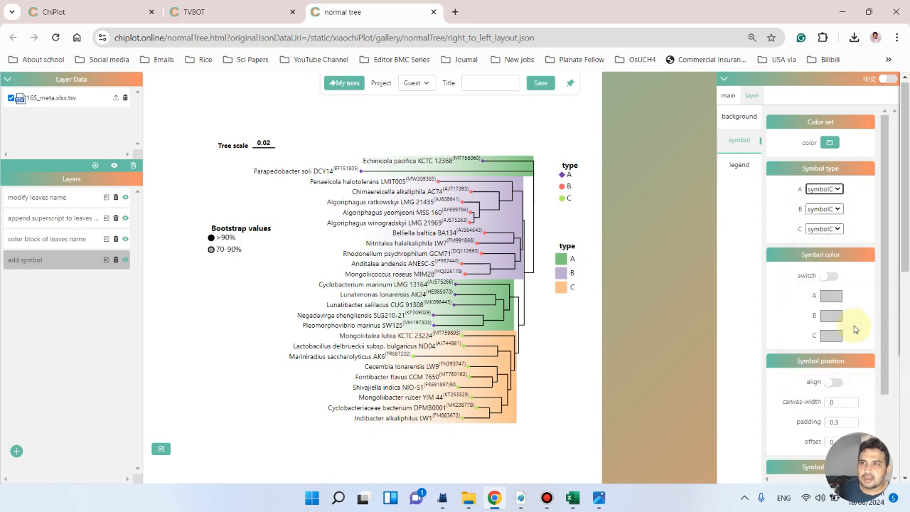
left_click(828, 208)
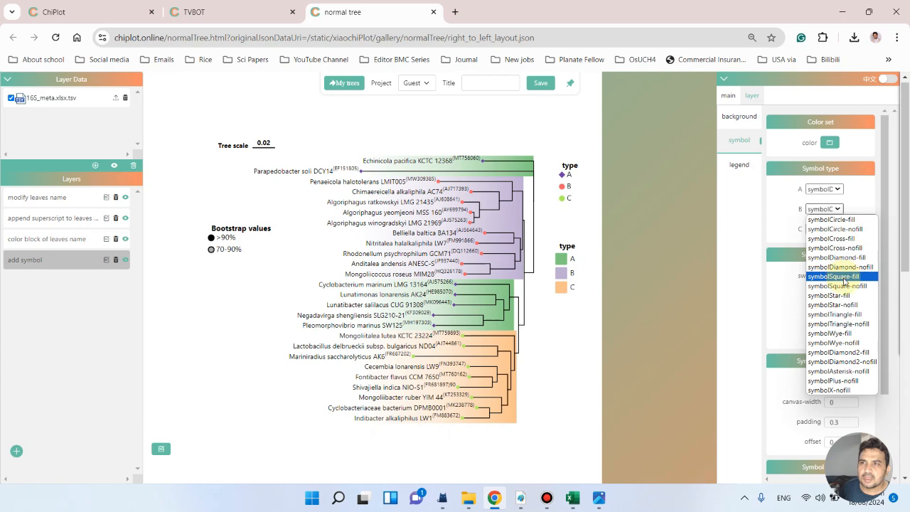
left_click(844, 279)
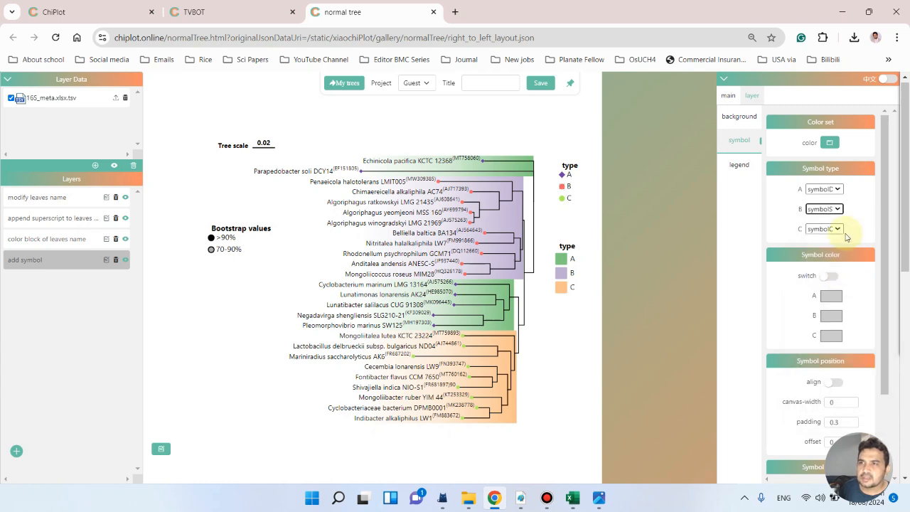
left_click(837, 229)
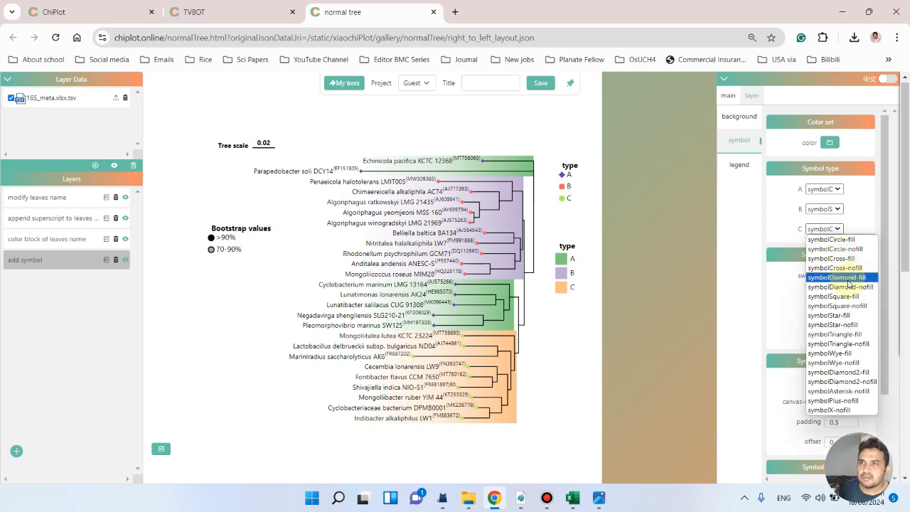
left_click(844, 334)
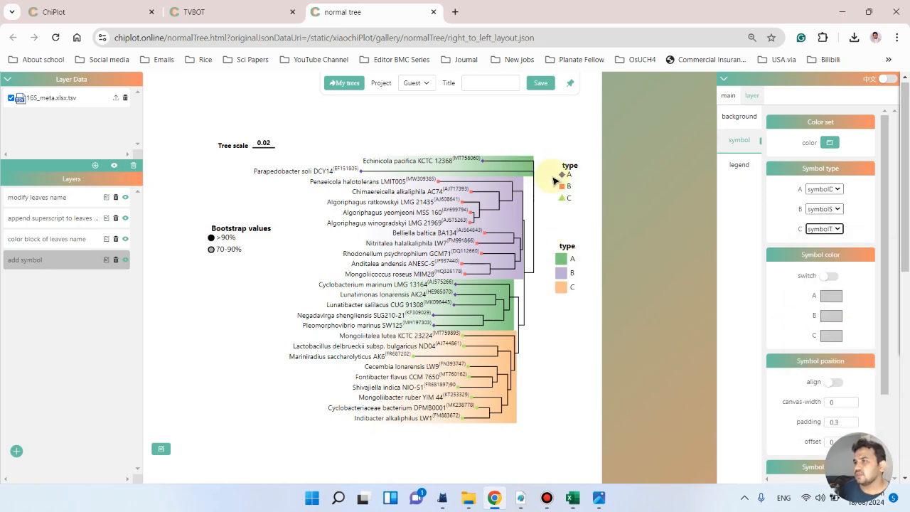
Step: Export the finished tree figure in png format and download it
left_click_drag(565, 183, 547, 196)
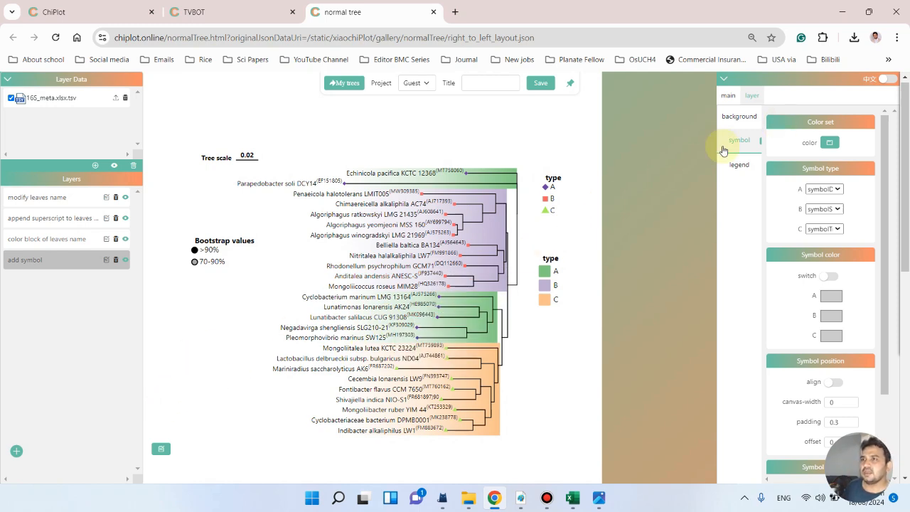
left_click(732, 96)
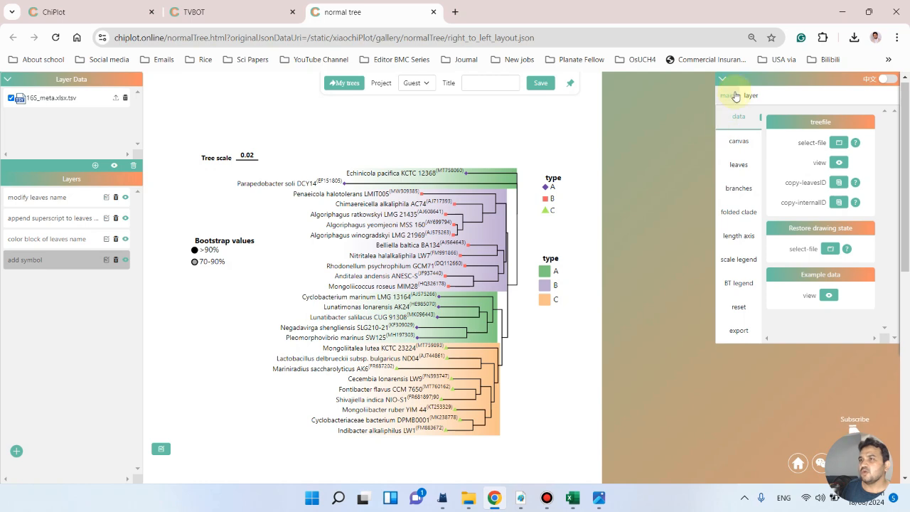
scroll(746, 316, "down", 1)
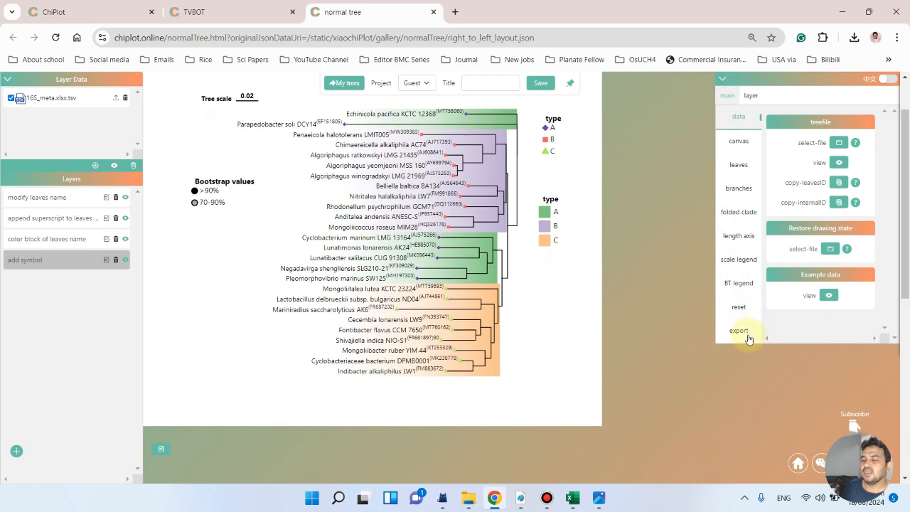
left_click(741, 332)
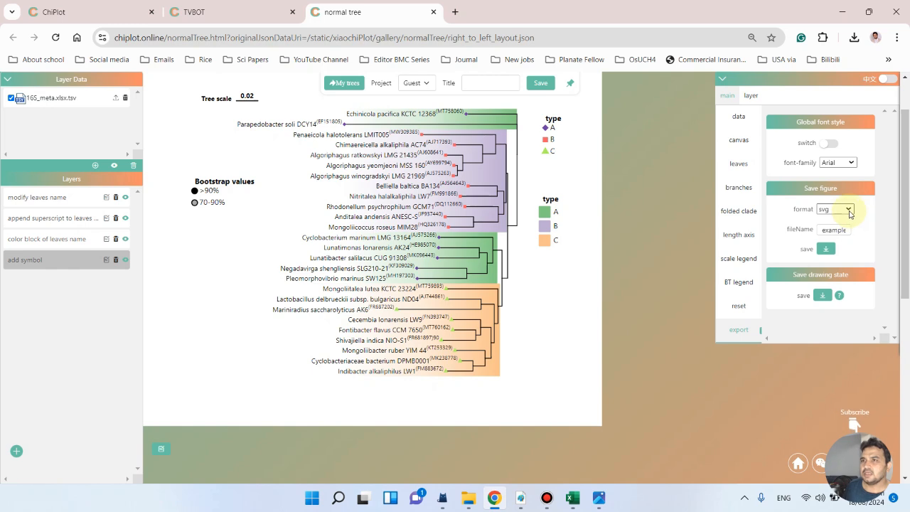
left_click(848, 210)
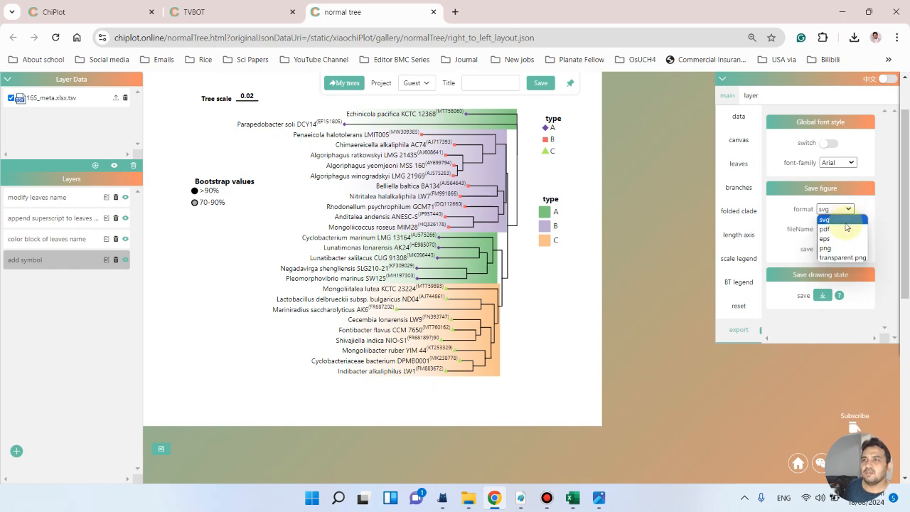
left_click(848, 244)
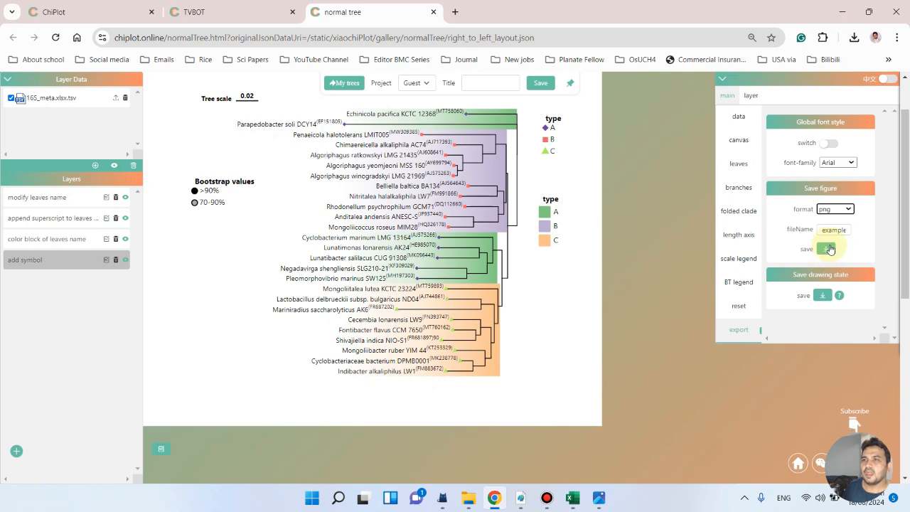
left_click(828, 248)
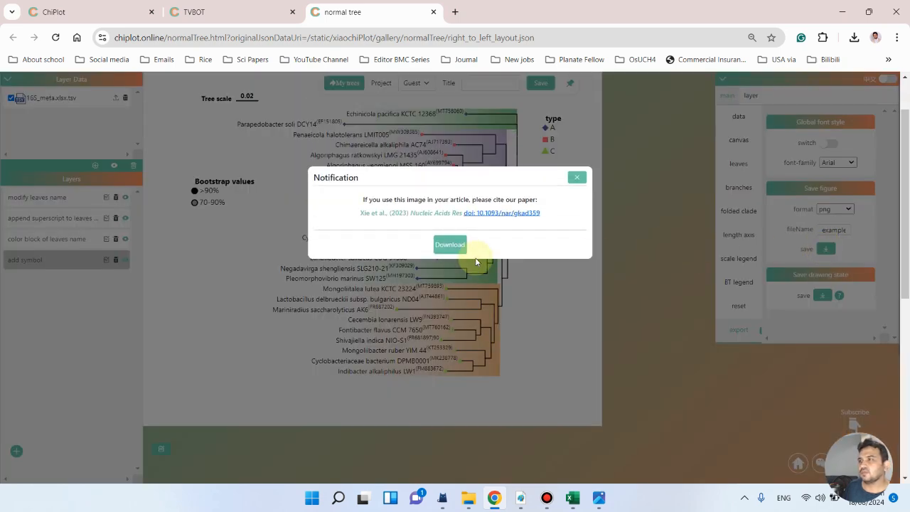
left_click(449, 247)
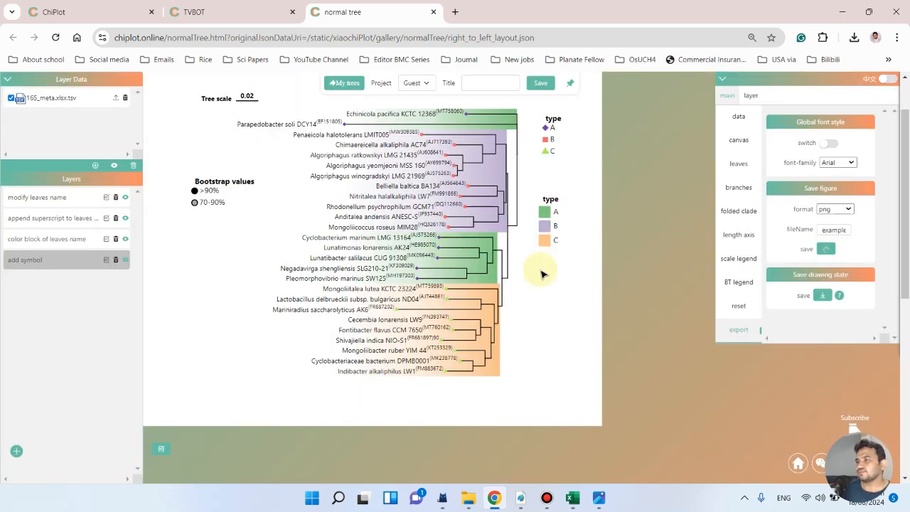
mouse_move(541, 268)
left_mouse_down()
mouse_move(538, 296)
mouse_move(537, 286)
left_mouse_up()
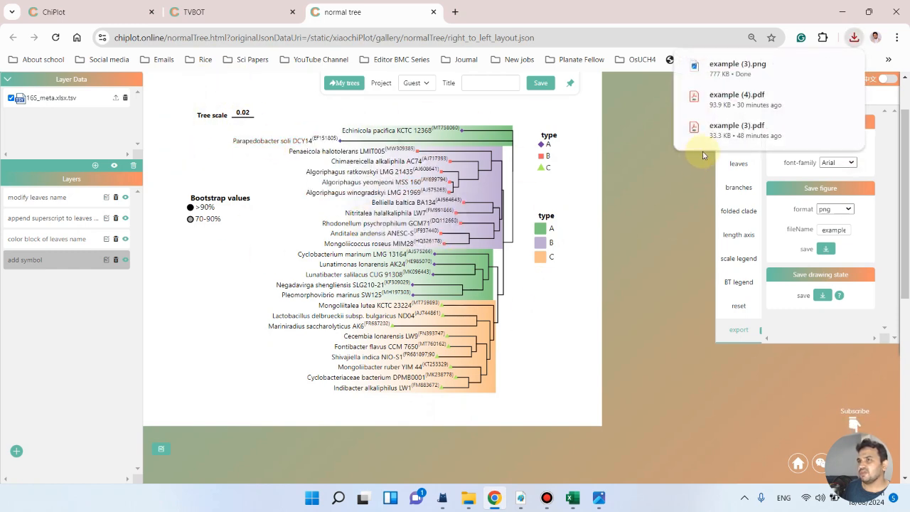
mouse_move(818, 69)
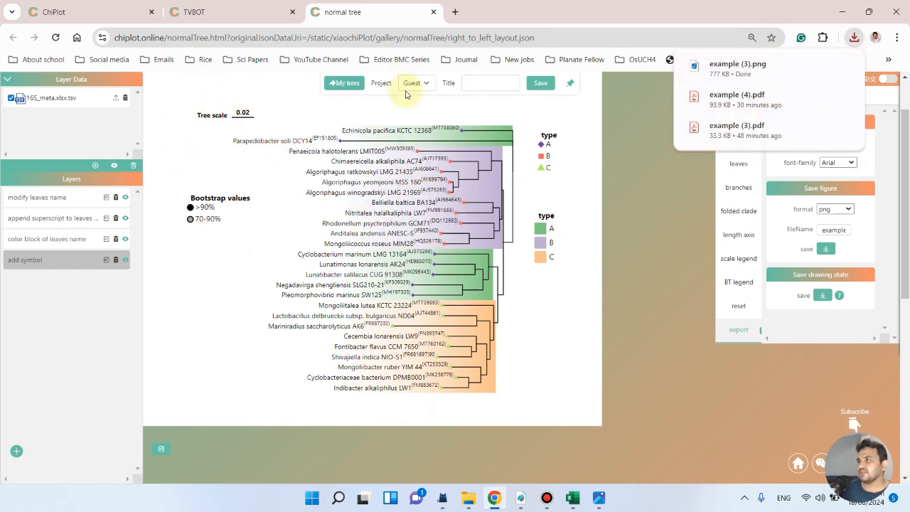
Step: Open the exported example (3).png and examine the leaf names, symbols, color blocks and legends up close
left_click(823, 66)
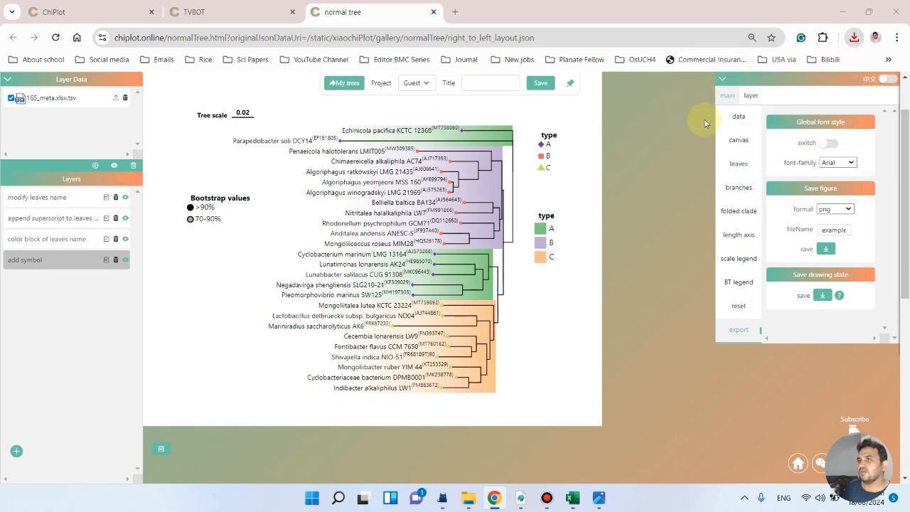
left_click(854, 37)
left_click(810, 88)
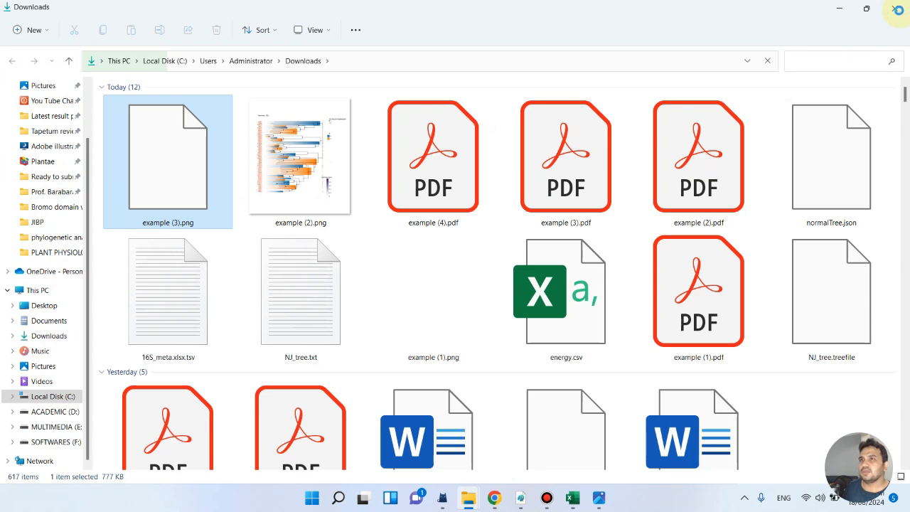
left_click(896, 9)
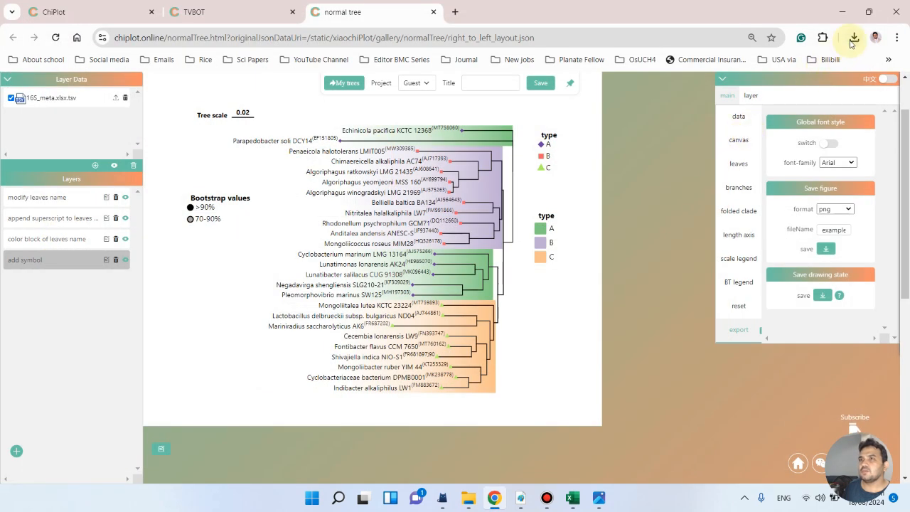
left_click(853, 39)
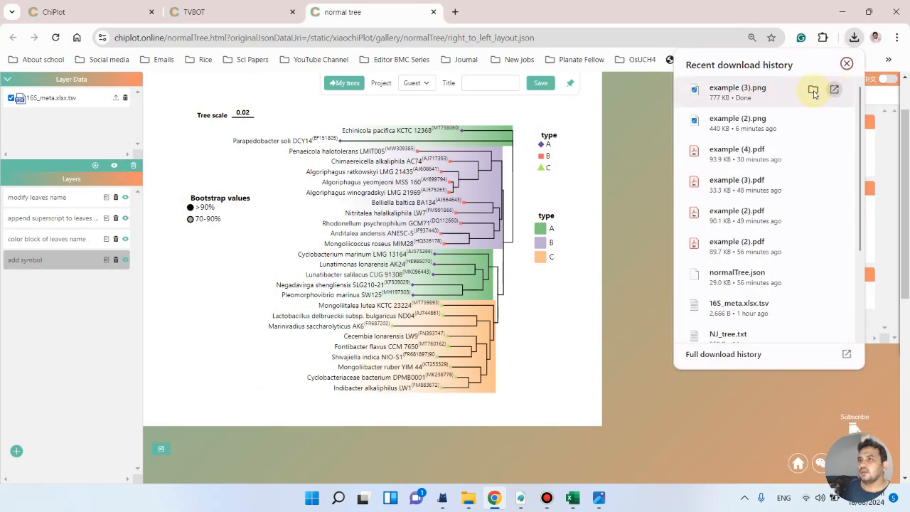
left_click(812, 93)
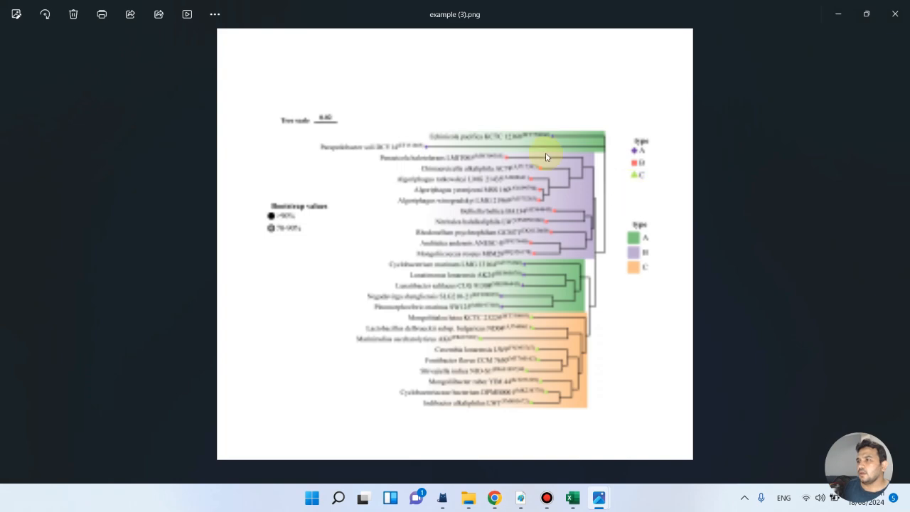
scroll(545, 154, "up", 5)
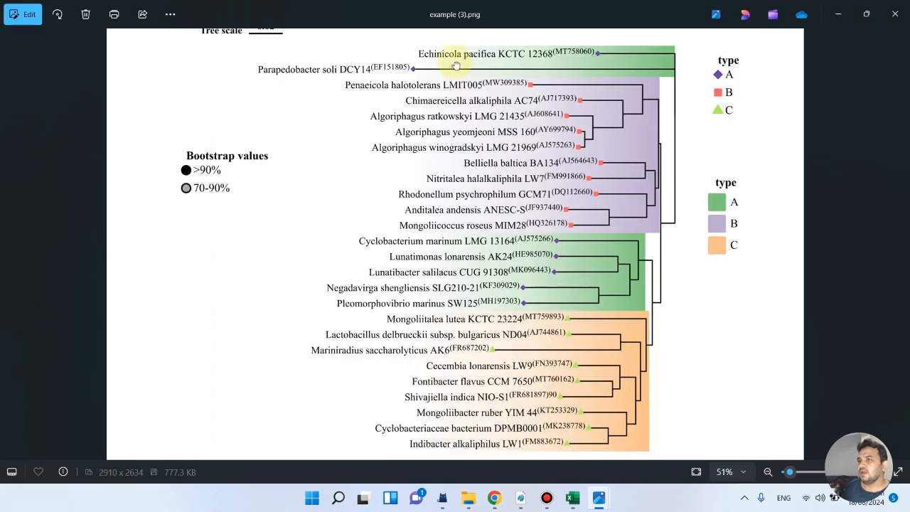
left_click_drag(455, 66, 479, 175)
scroll(479, 179, "up", 3)
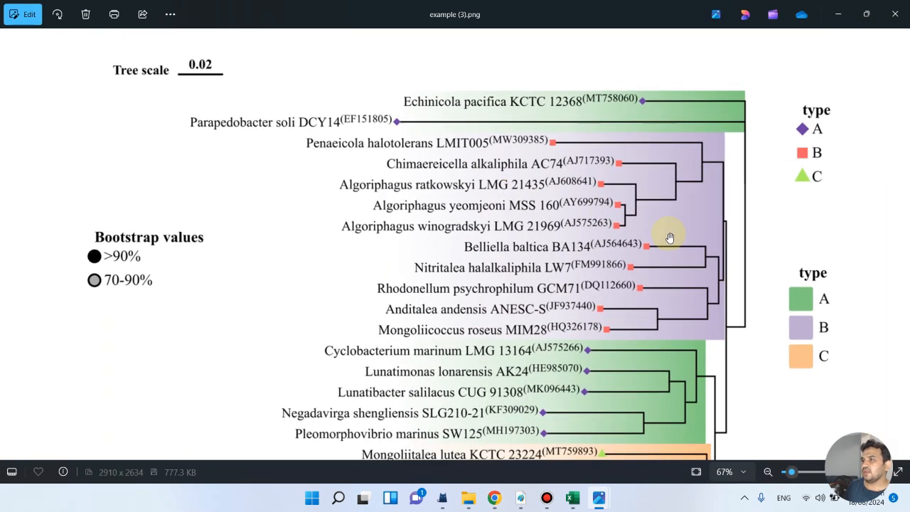
left_click_drag(670, 238, 646, 101)
scroll(640, 118, "down", 4)
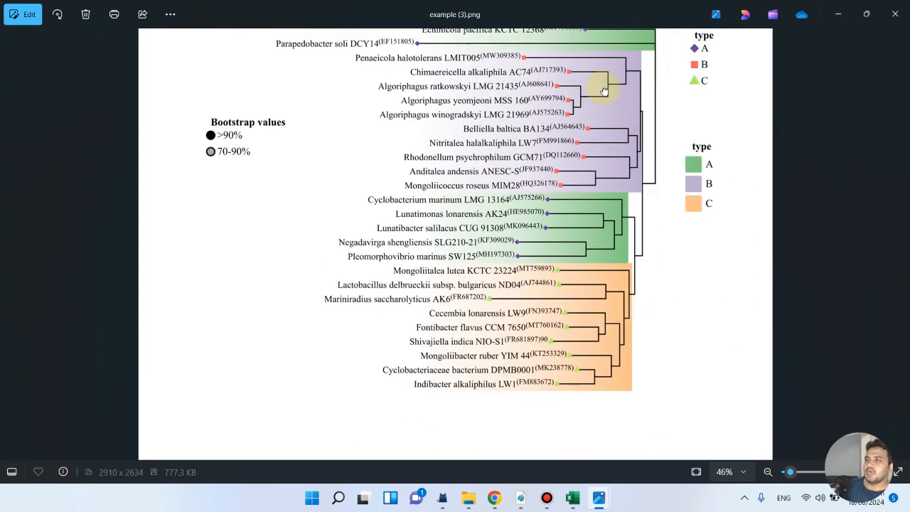
left_click(839, 14)
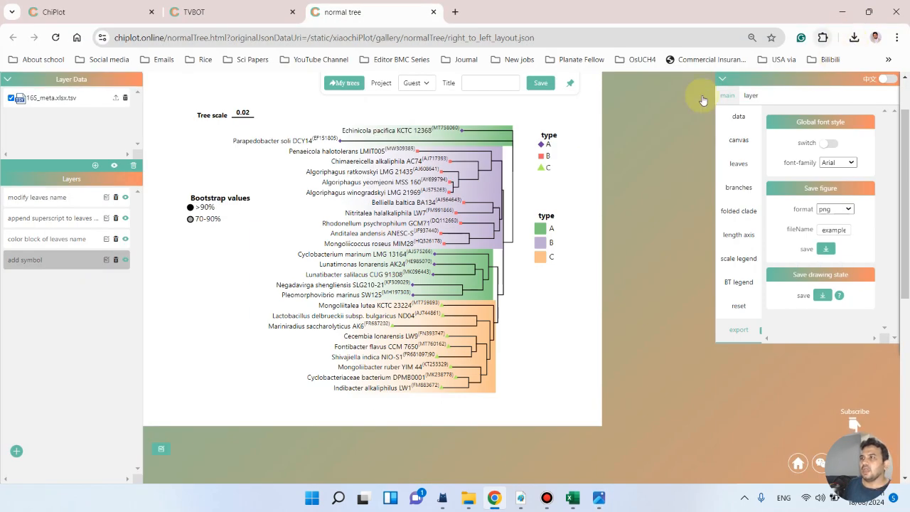
Step: Close the finished normal tree and start a new circular layout tree from the TVBOT page
left_click(434, 13)
scroll(387, 221, "up", 10)
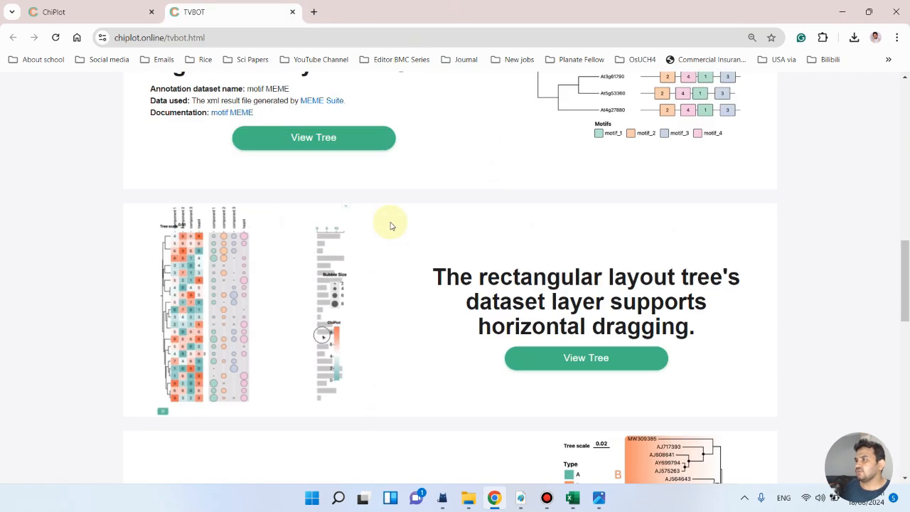
scroll(390, 226, "up", 5)
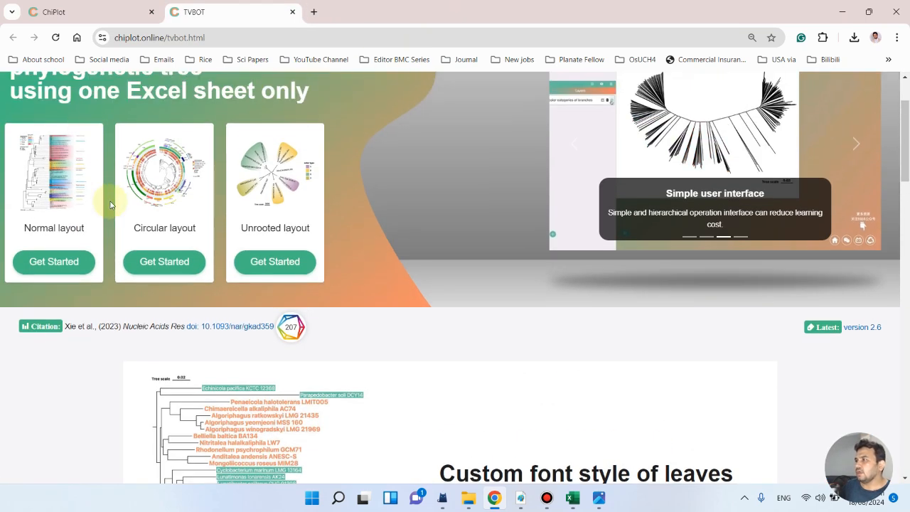
left_click(165, 272)
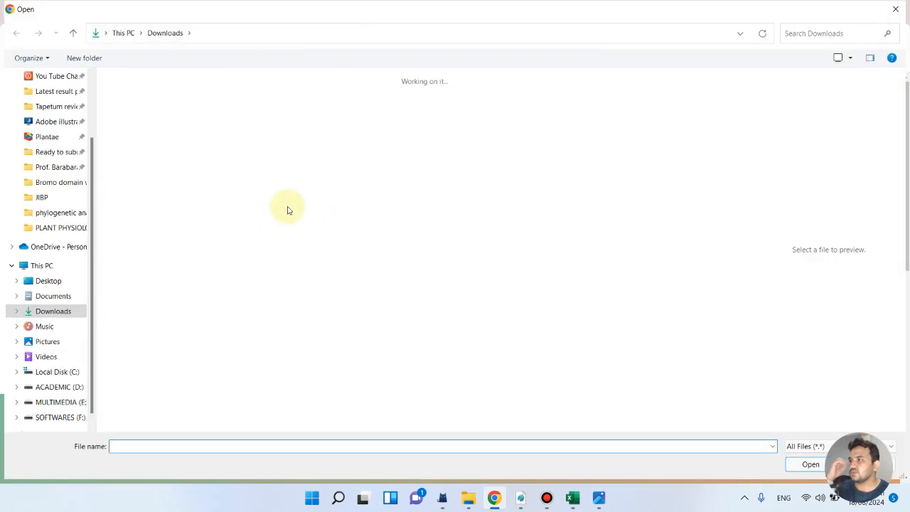
Step: Load "phylogentic Newick Export.nwk" from the phylogenetic analysis folder inside "Bromo domain video" as the tree file
scroll(91, 211, "up", 1)
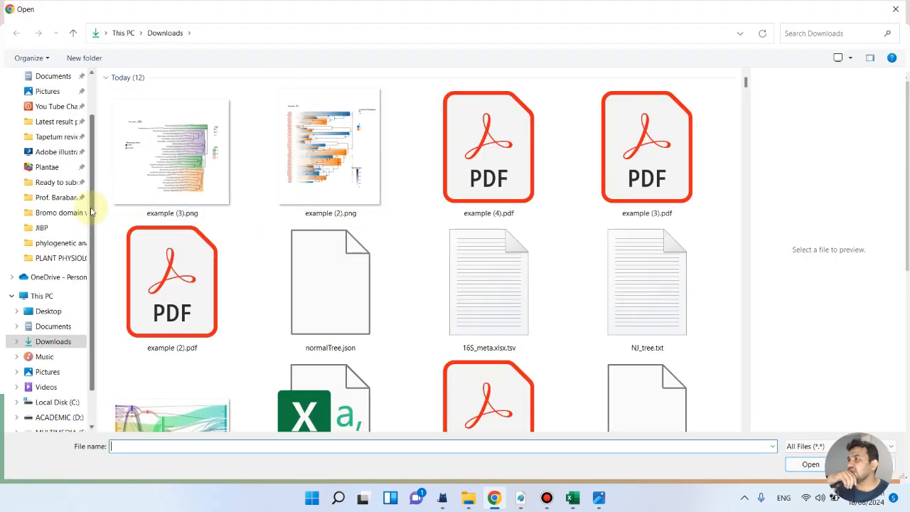
scroll(91, 212, "up", 2)
left_click(48, 95)
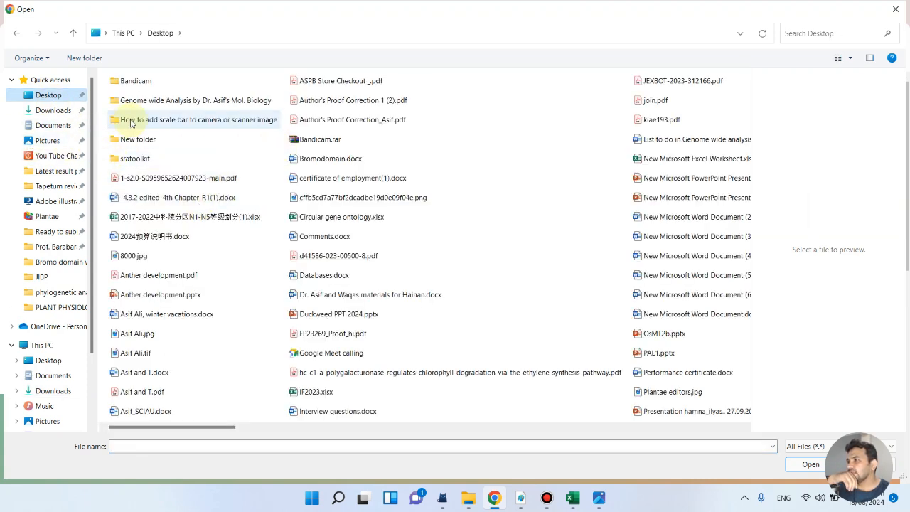
double_click(191, 101)
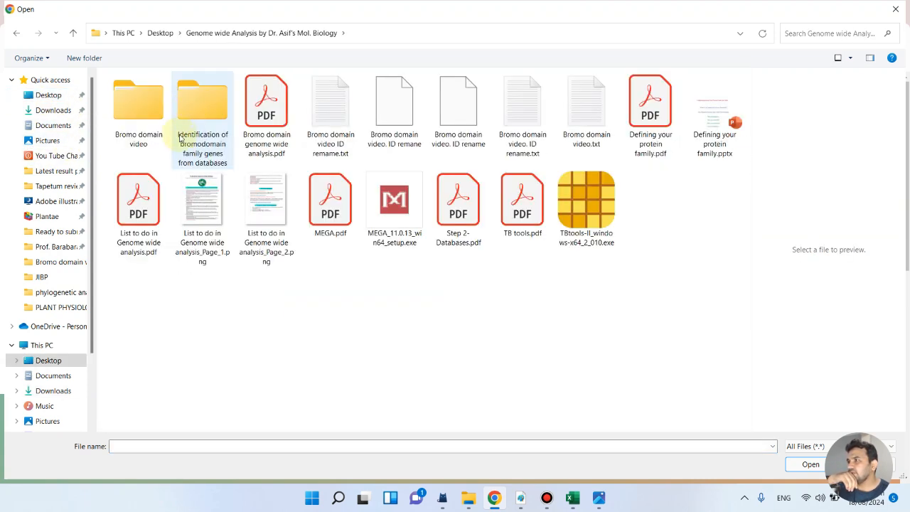
double_click(135, 103)
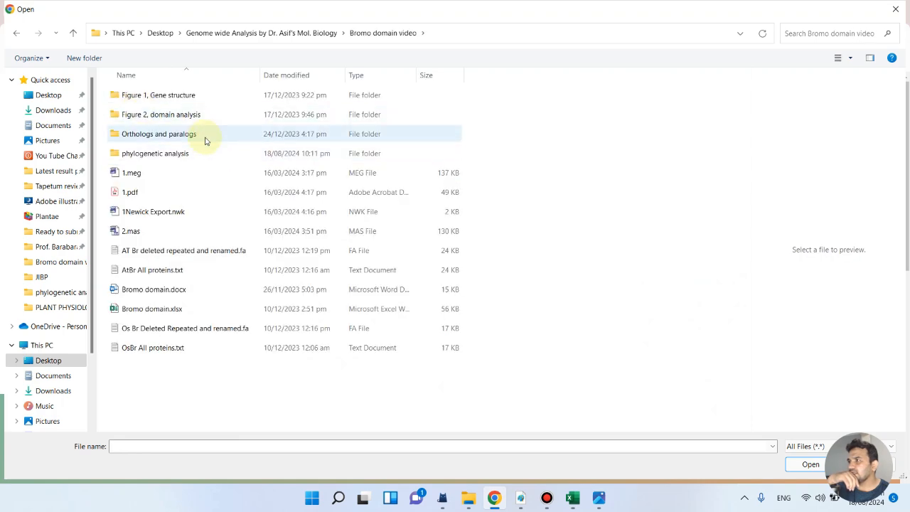
double_click(198, 152)
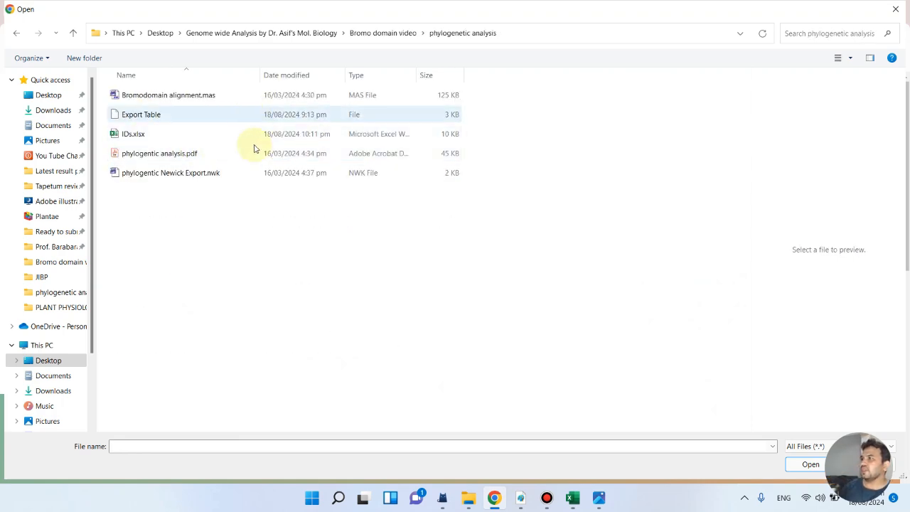
double_click(246, 172)
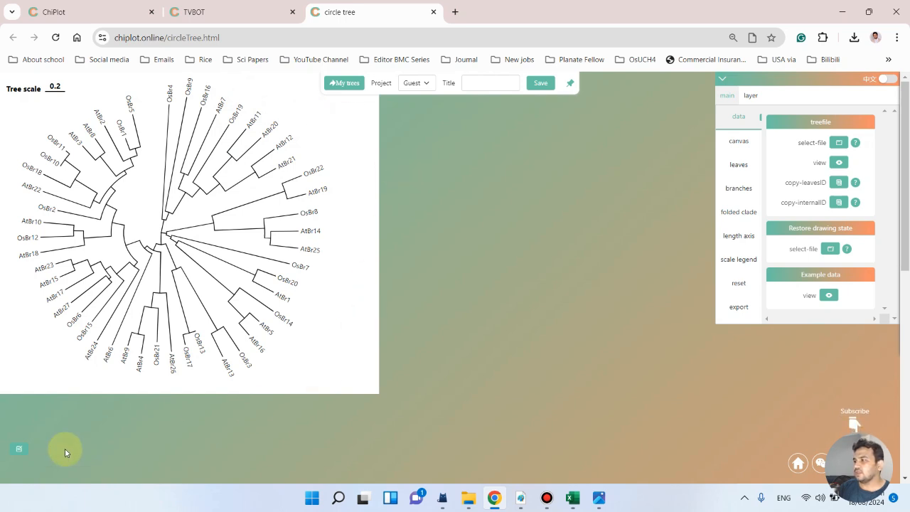
Step: Show the layer data and layers area and load IDs.xlsx as layer data for the circular tree
left_click(22, 451)
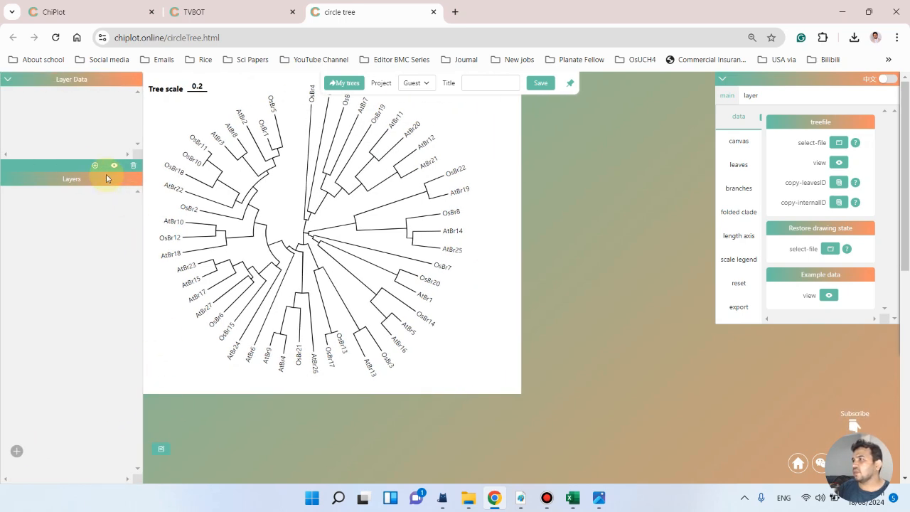
left_click(99, 165)
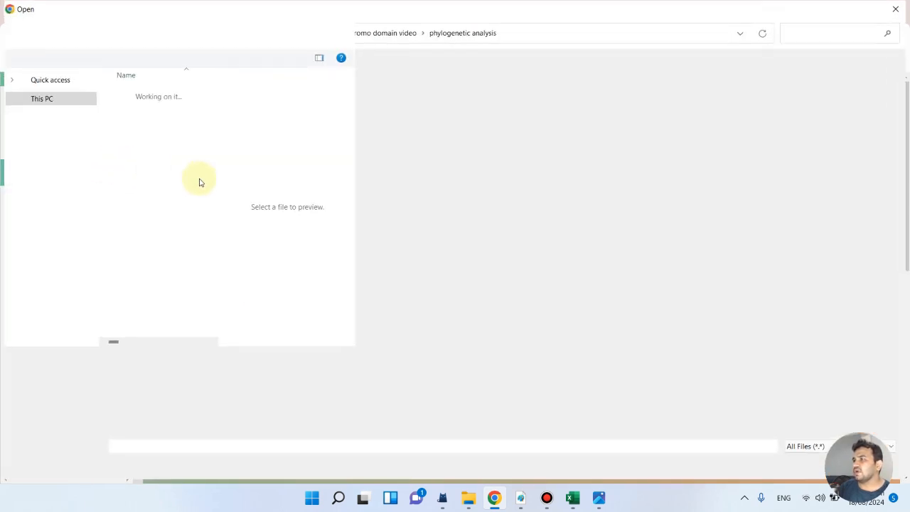
left_click(210, 134)
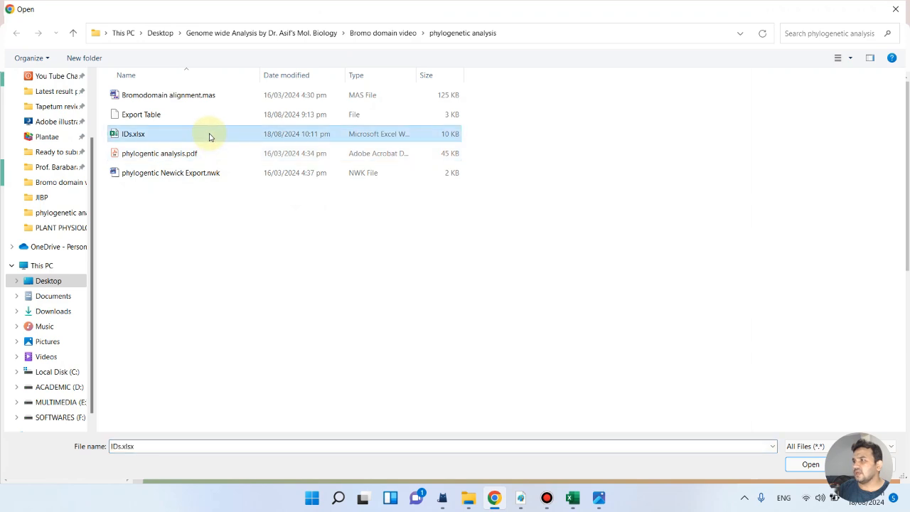
left_click(809, 468)
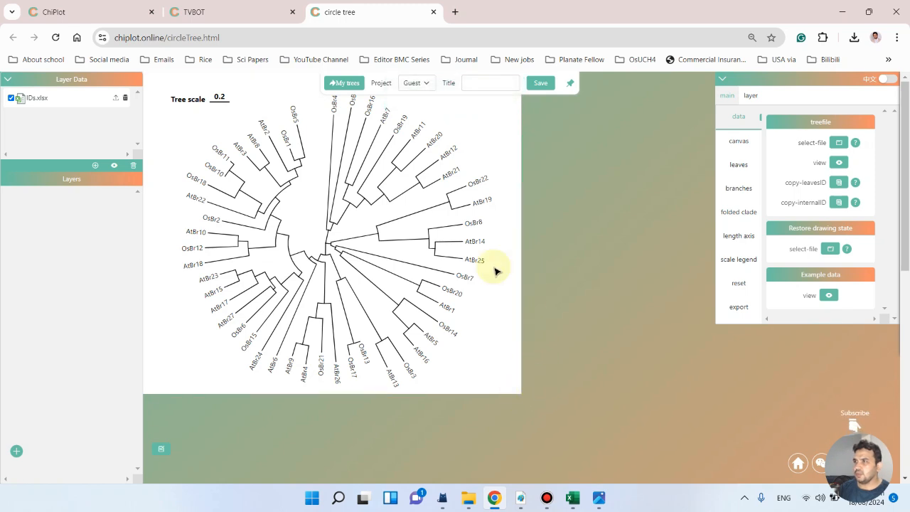
Step: Enlarge the canvas by extending its lower-right corner outward, and fit the circular tree inside it
scroll(345, 234, "down", 2)
scroll(377, 263, "down", 2)
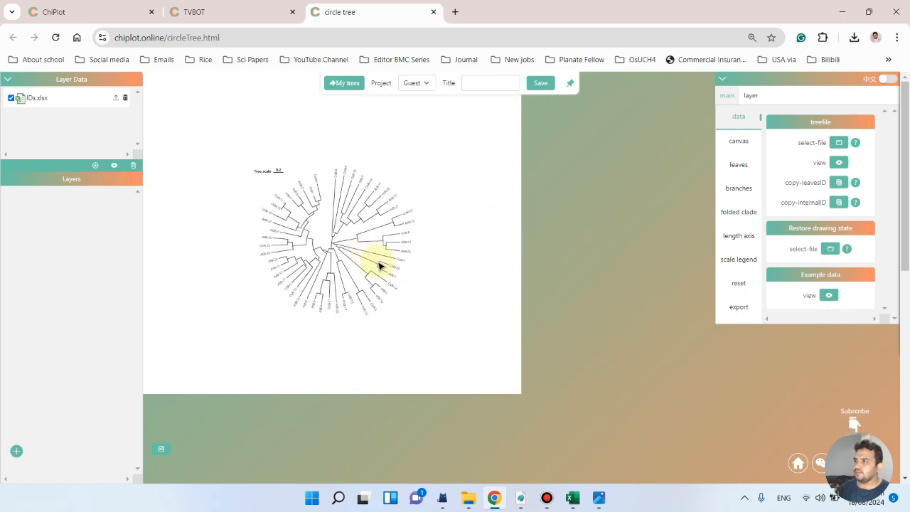
scroll(378, 263, "up", 4)
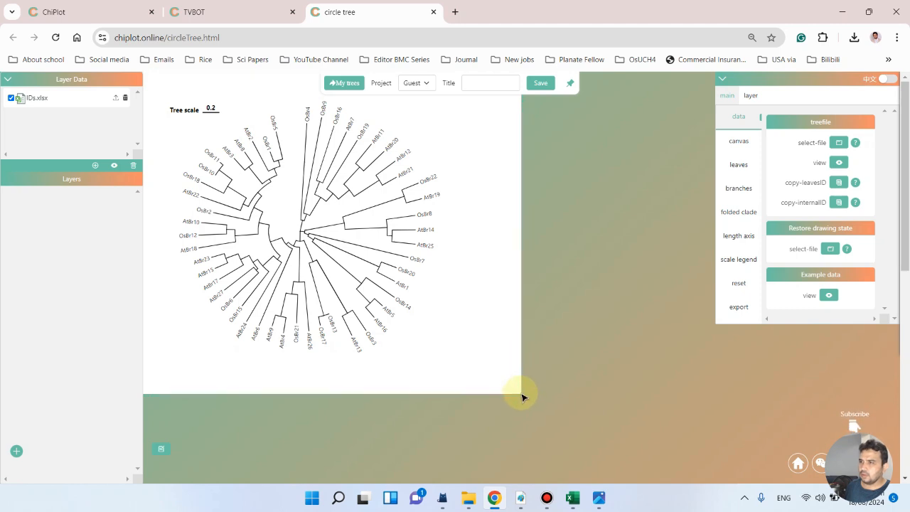
left_click_drag(521, 386, 617, 465)
scroll(457, 347, "up", 4)
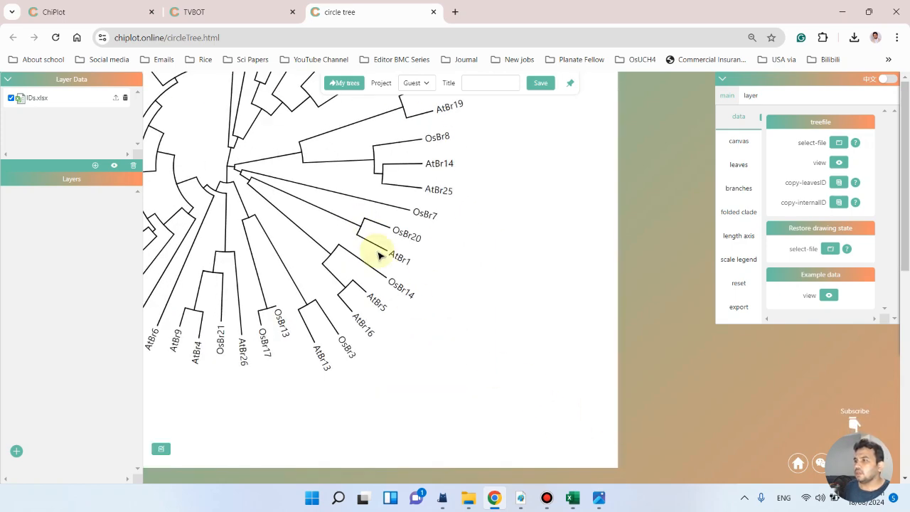
scroll(455, 285, "down", 5)
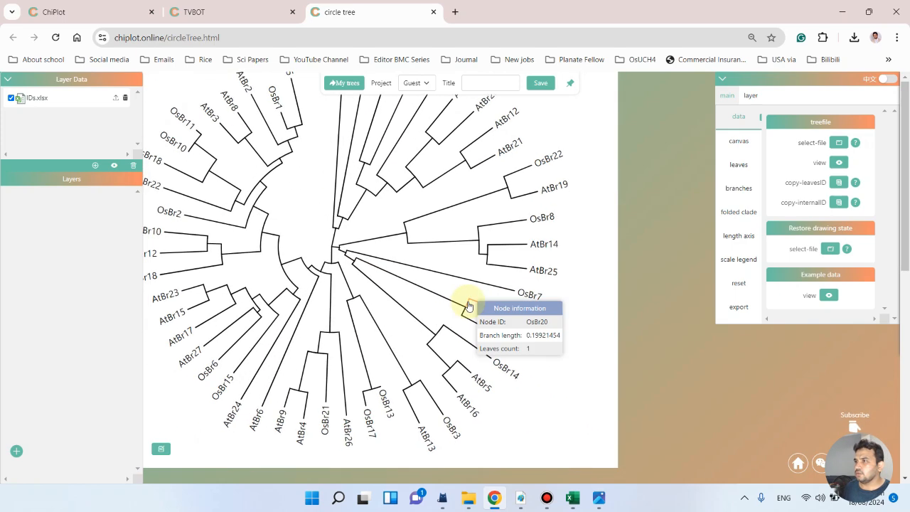
Step: Add a "color block of leaves name" layer to the circular tree from column A of IDs.xlsx
left_click(94, 166)
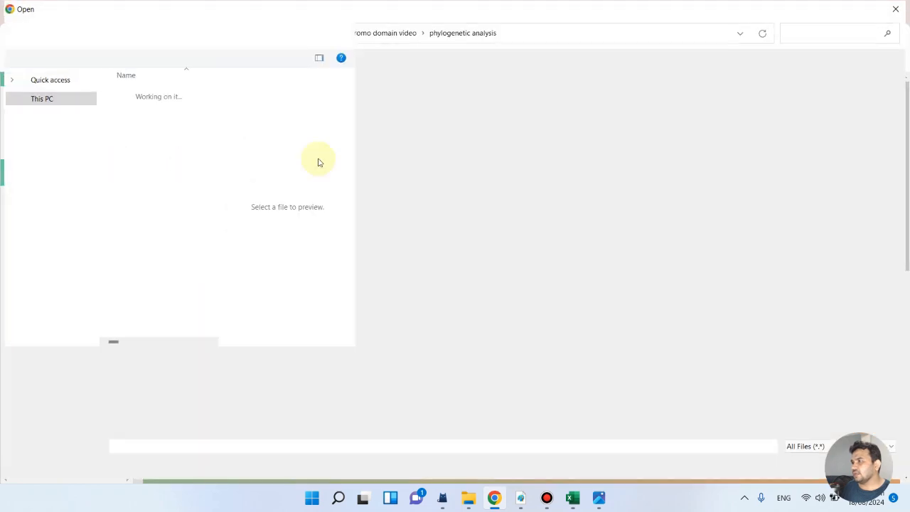
left_click(897, 6)
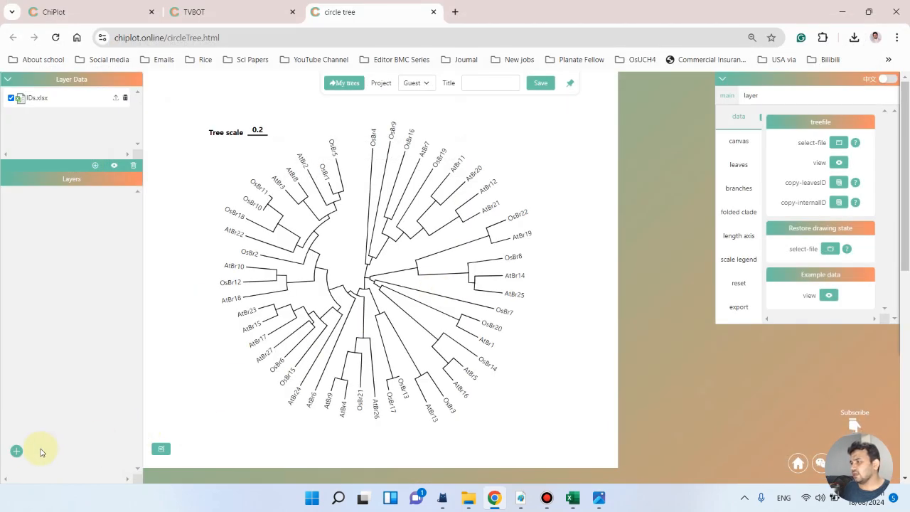
left_click(14, 452)
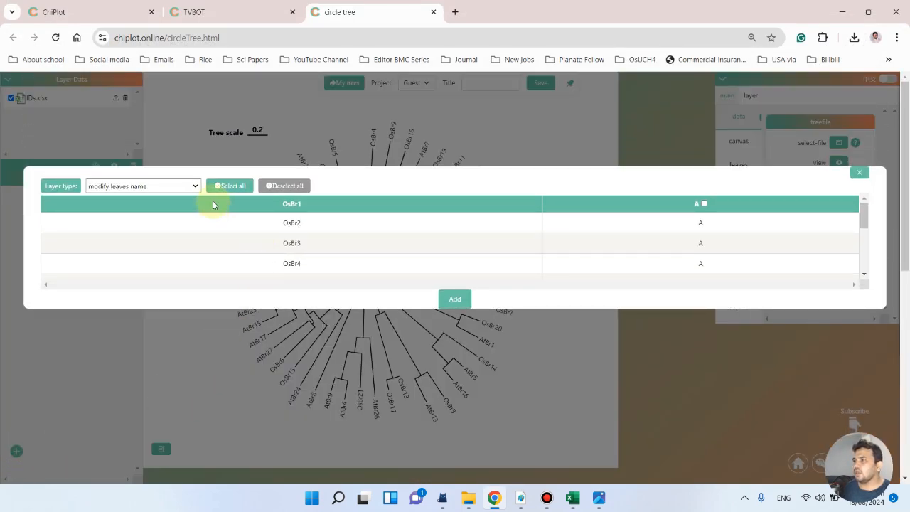
left_click(195, 189)
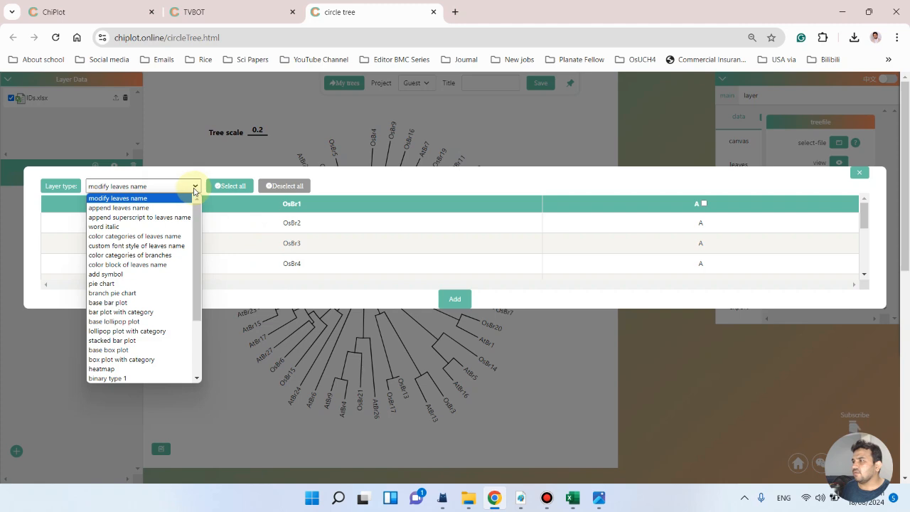
left_click(152, 265)
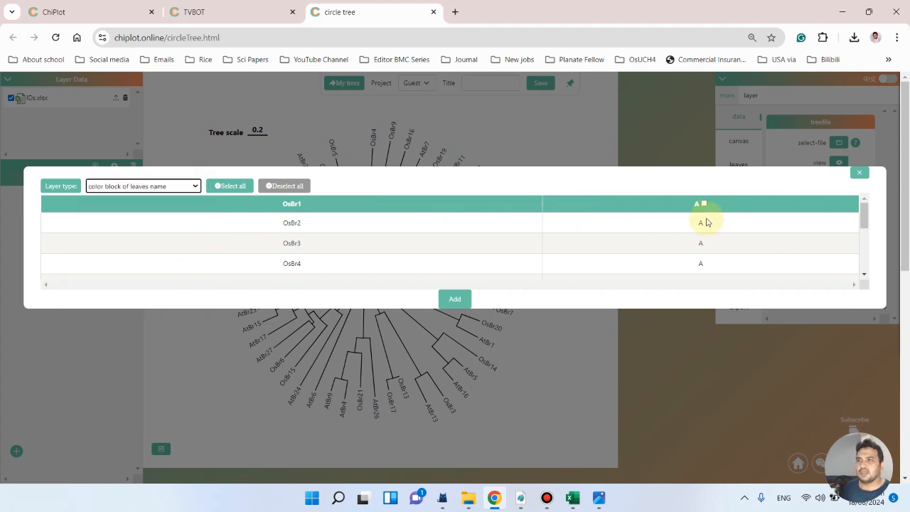
left_click(452, 299)
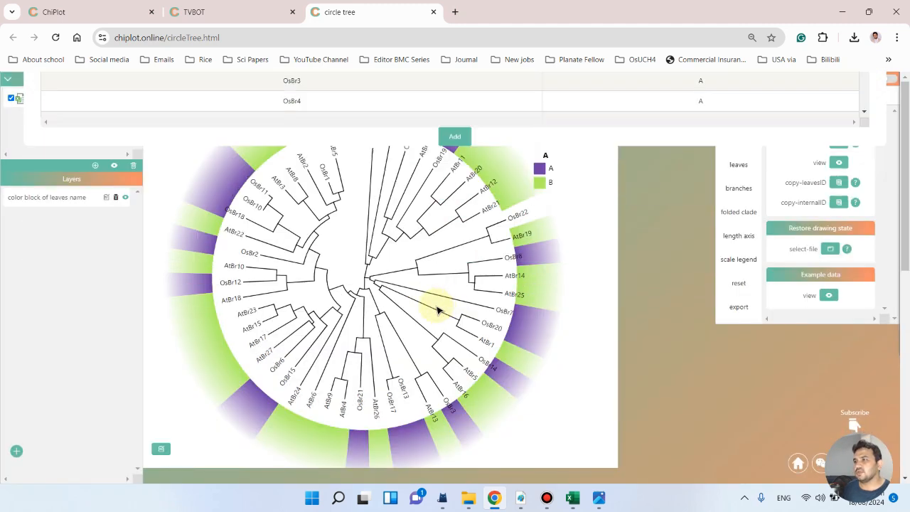
scroll(497, 295, "down", 1)
scroll(505, 292, "down", 1)
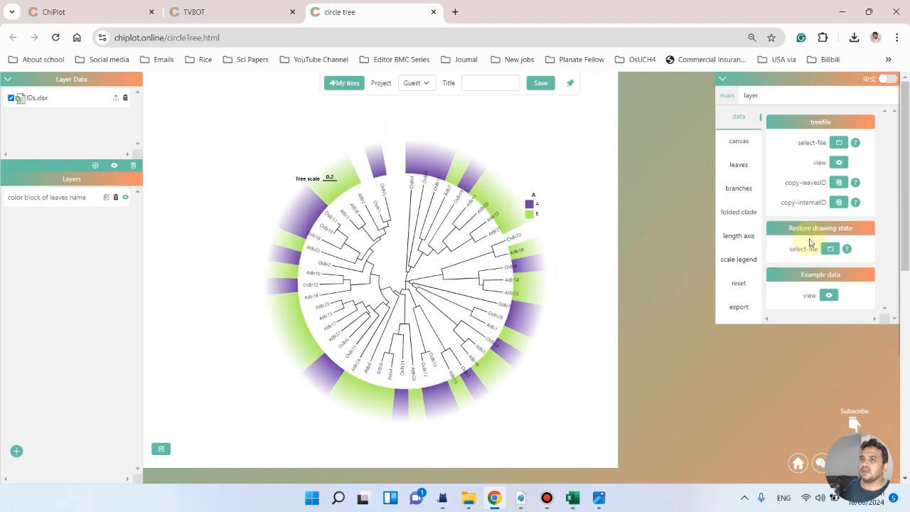
Step: Set the width type of the "color block of leaves name" layer's blocks to "from LCA to uniform end"
left_click(86, 197)
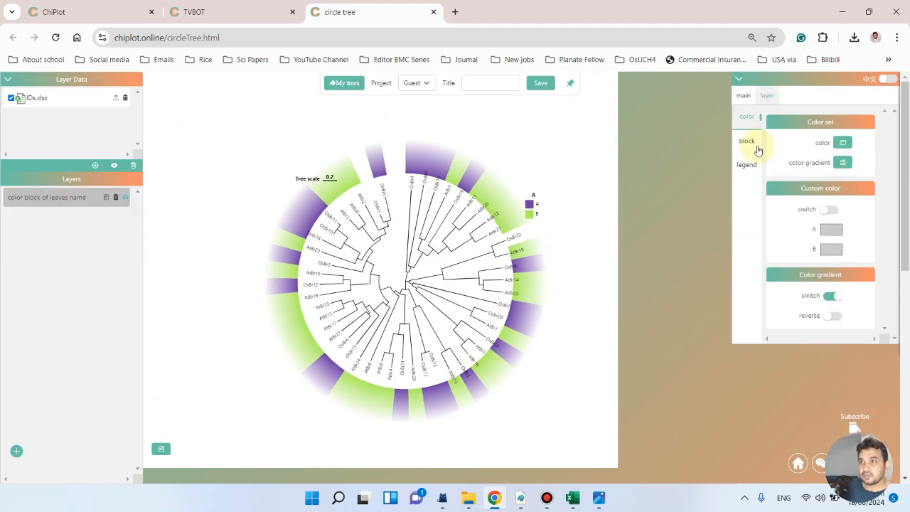
left_click(746, 141)
left_click(851, 145)
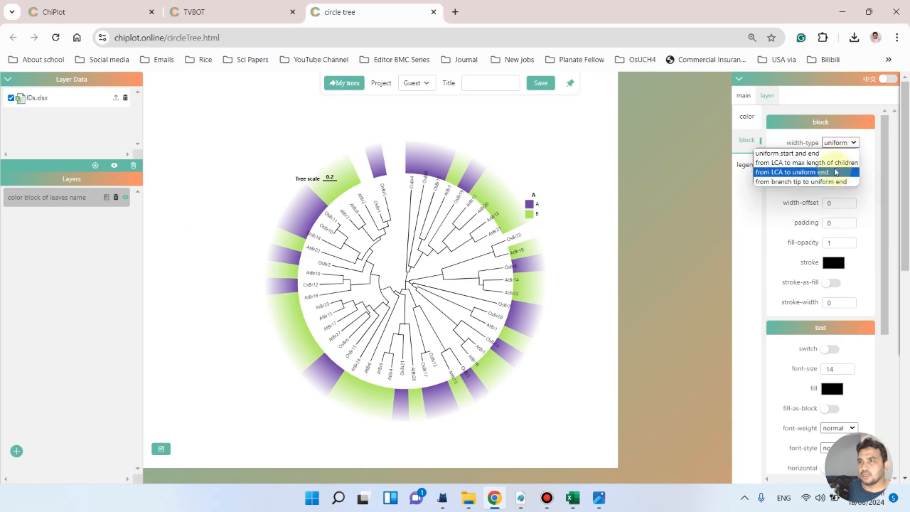
left_click(836, 155)
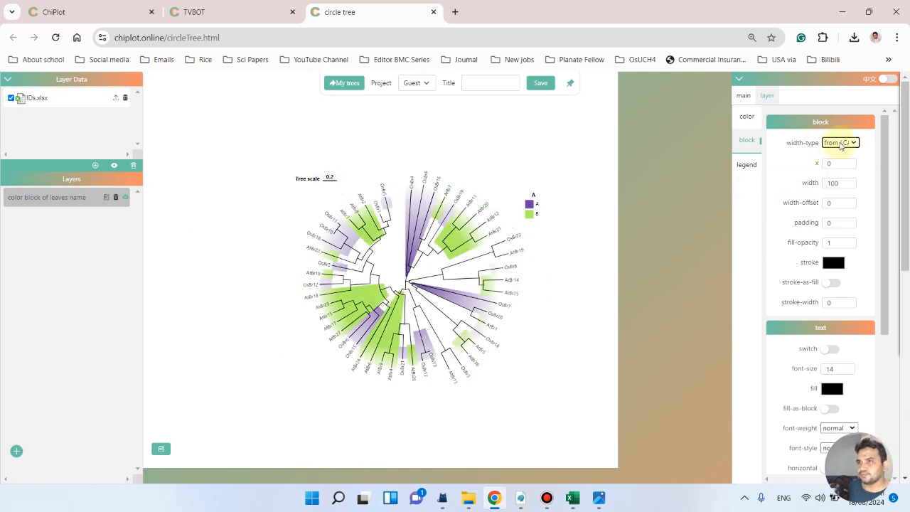
left_click(840, 143)
left_click(830, 172)
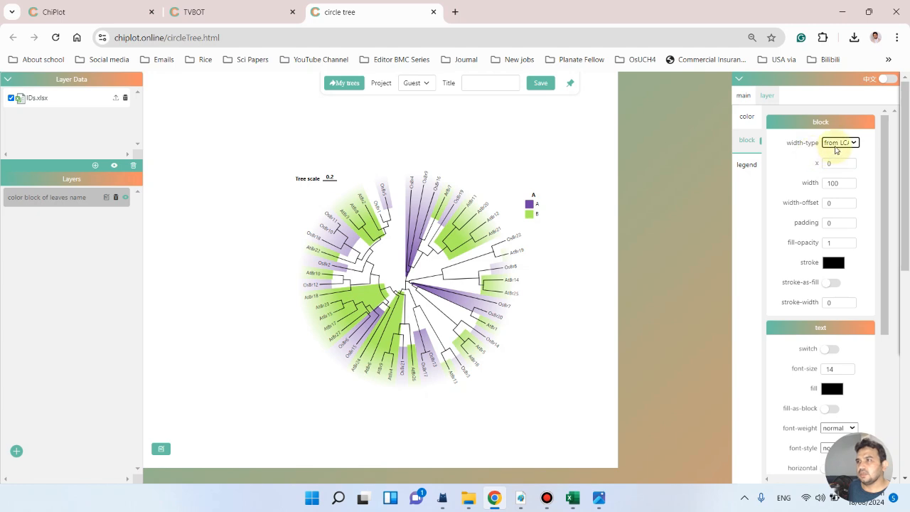
Step: Apply the color set starting with teal and orange to the leaf-name color blocks, and enlarge the tree within the canvas
left_click(752, 121)
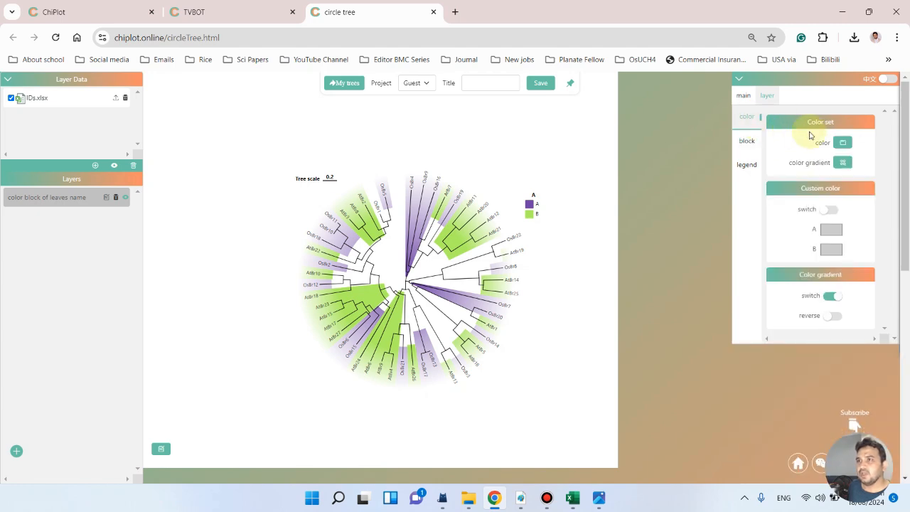
left_click(843, 143)
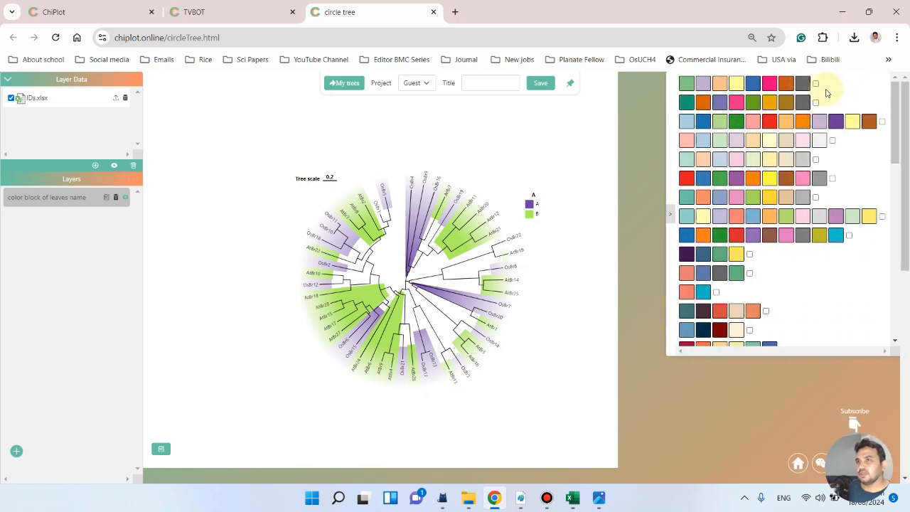
left_click(816, 85)
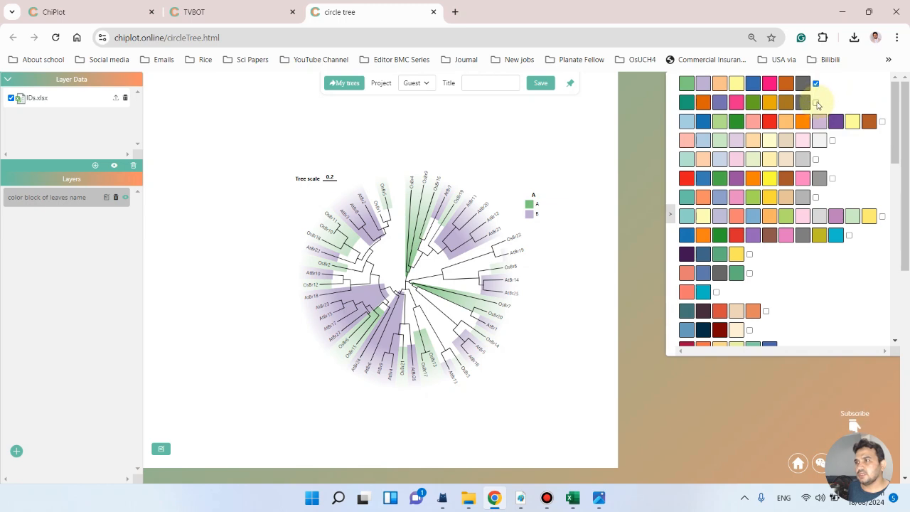
left_click(816, 103)
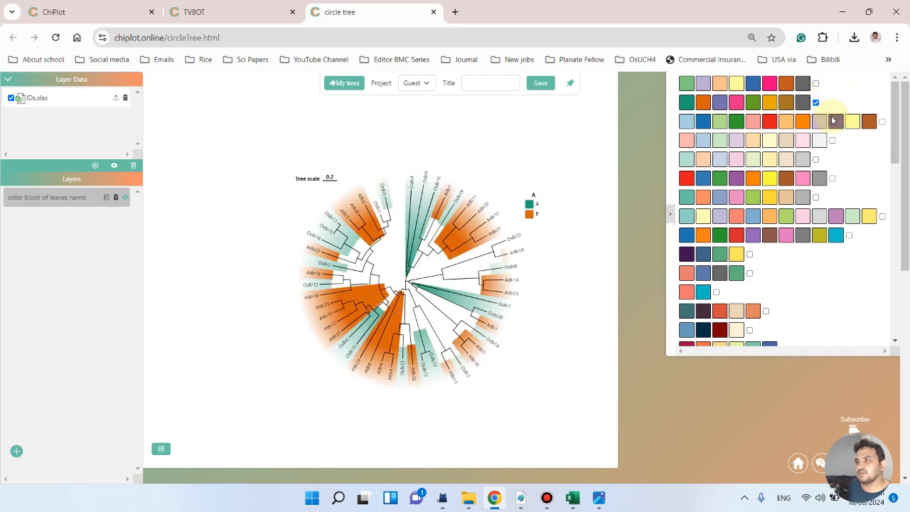
scroll(471, 264, "up", 3)
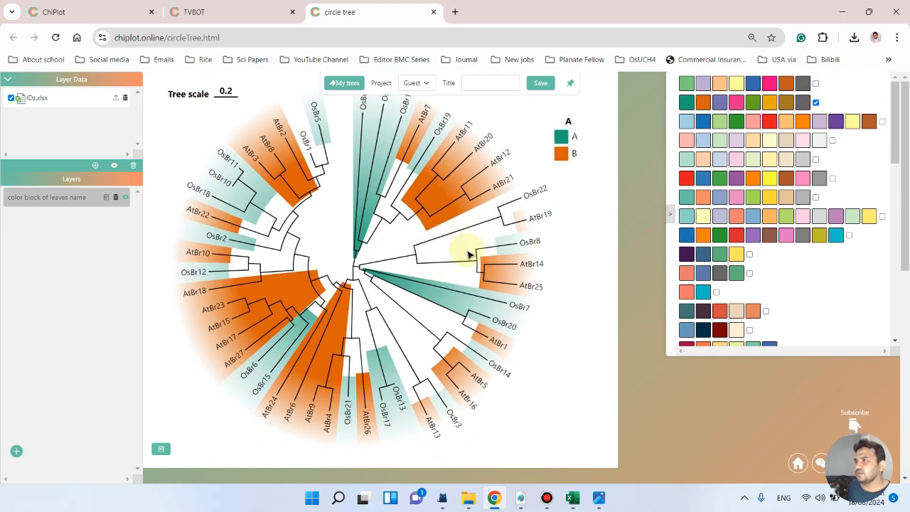
scroll(468, 253, "down", 2)
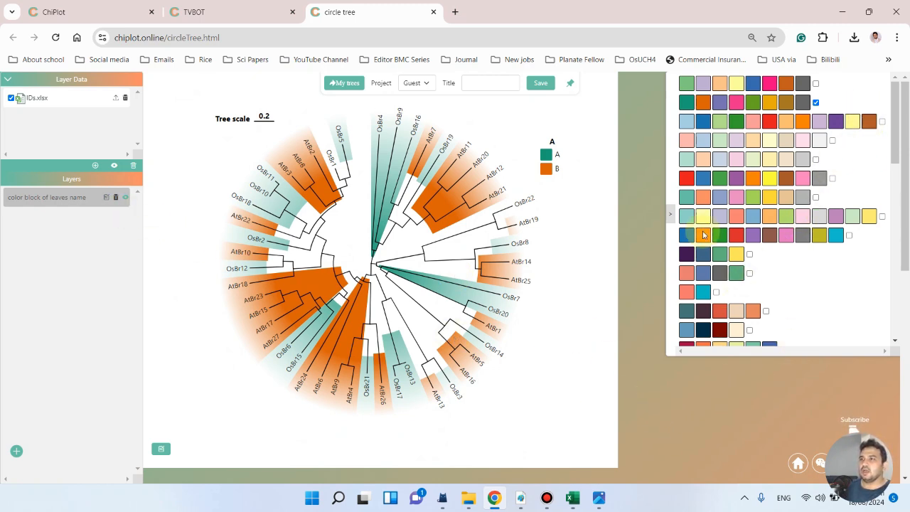
left_click(669, 213)
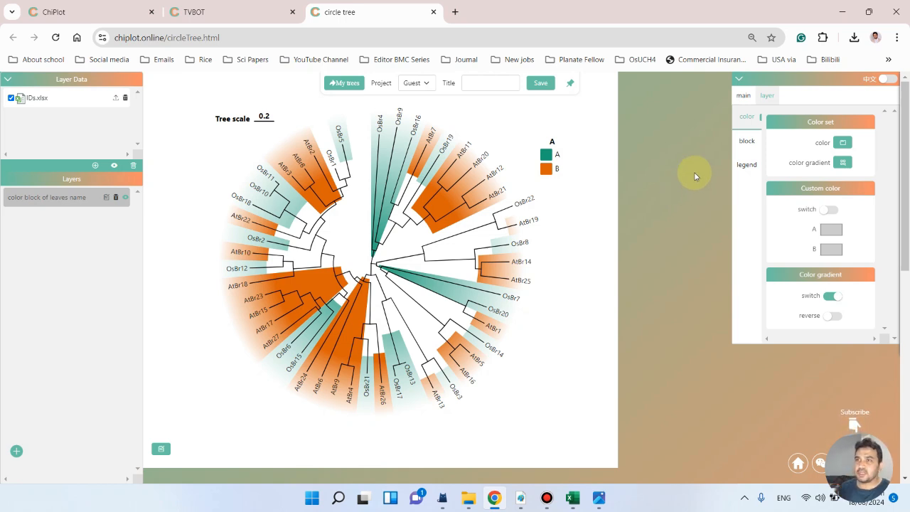
Step: Export the circular tree figure in png format with the file name example, and check the downloaded image
left_click(746, 97)
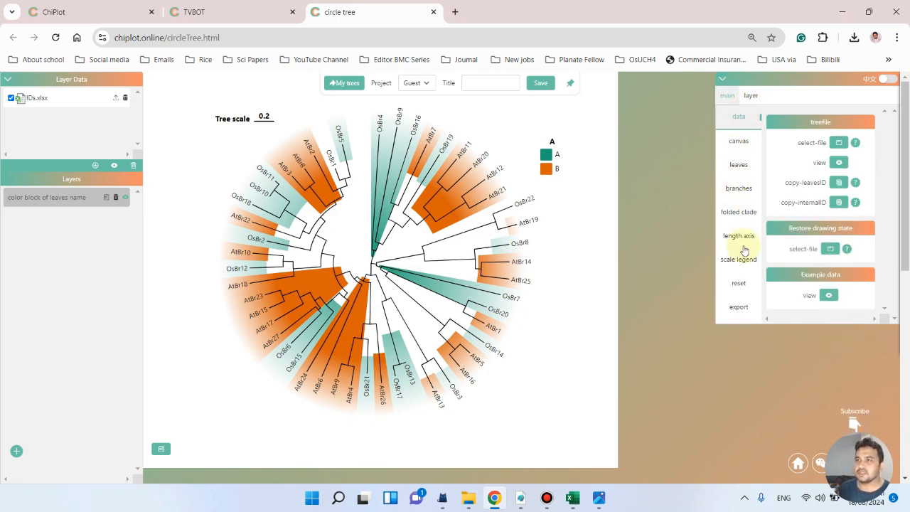
scroll(737, 280, "down", 2)
scroll(738, 298, "up", 2)
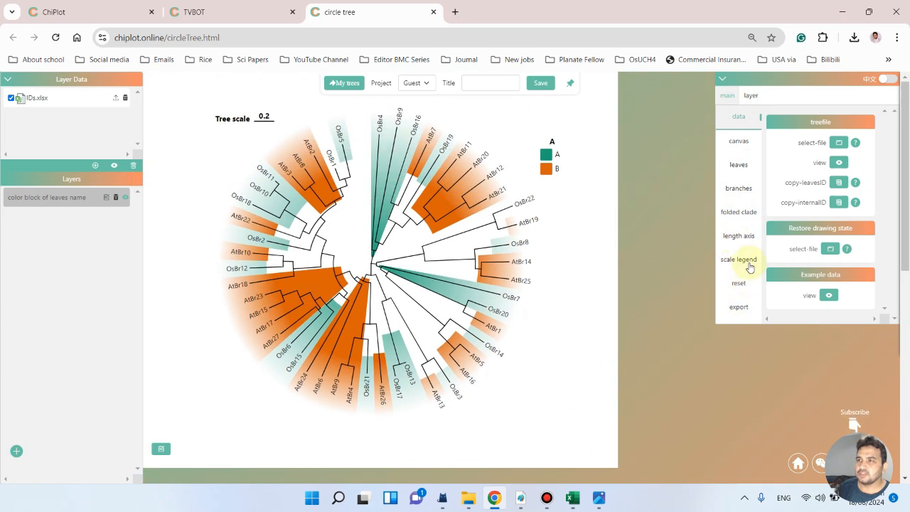
left_click(739, 307)
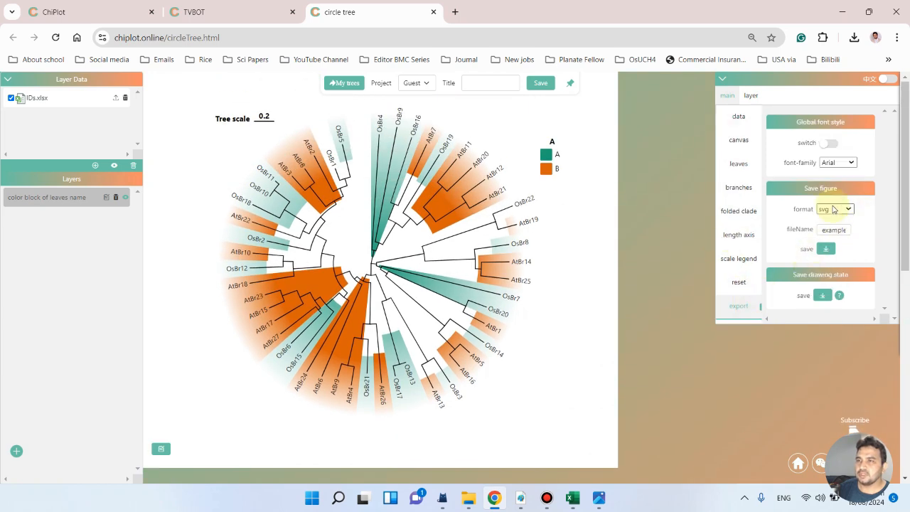
left_click(834, 209)
left_click(844, 247)
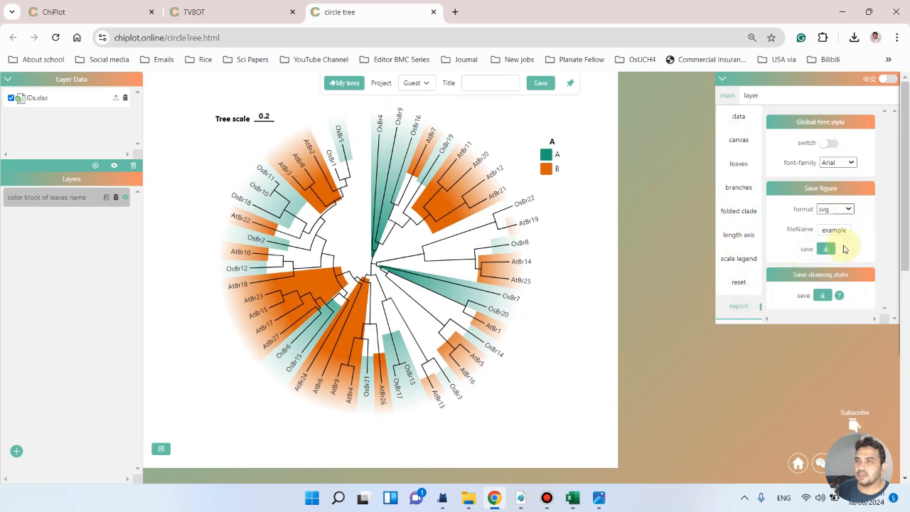
left_click(826, 249)
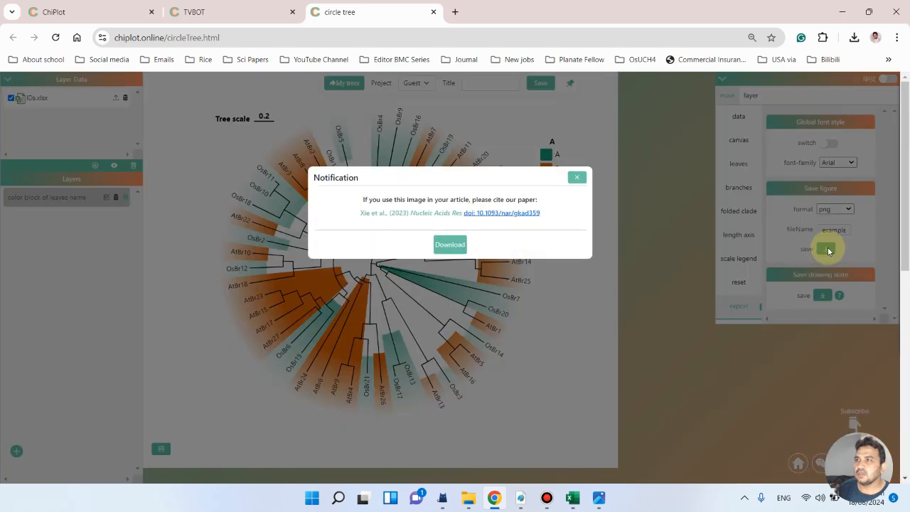
left_click(455, 249)
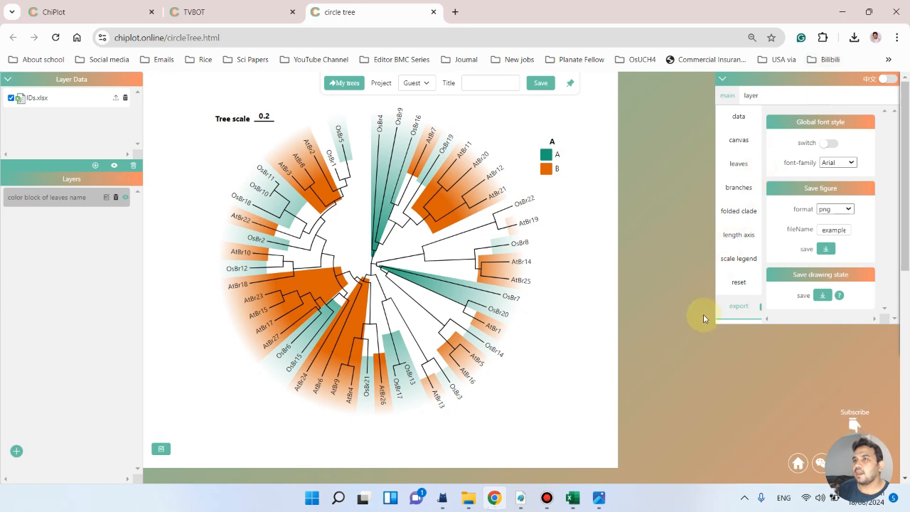
left_click(854, 38)
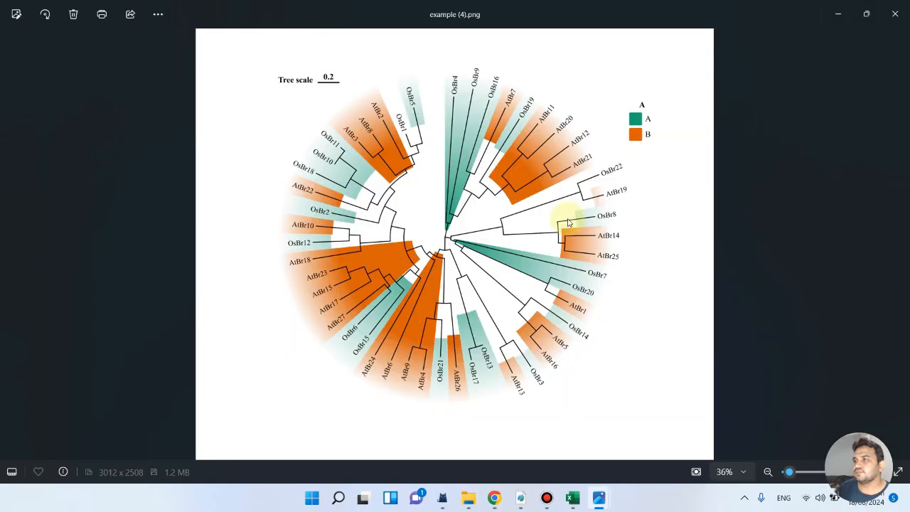
left_click(894, 16)
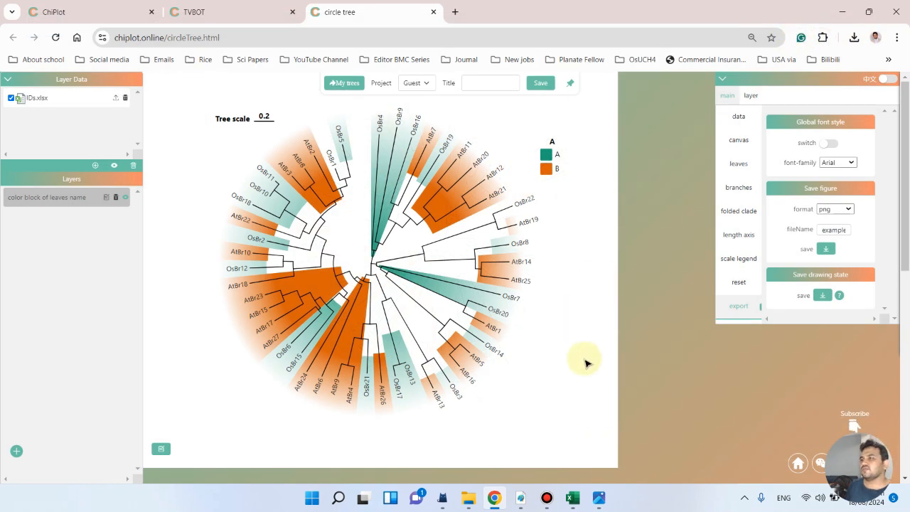